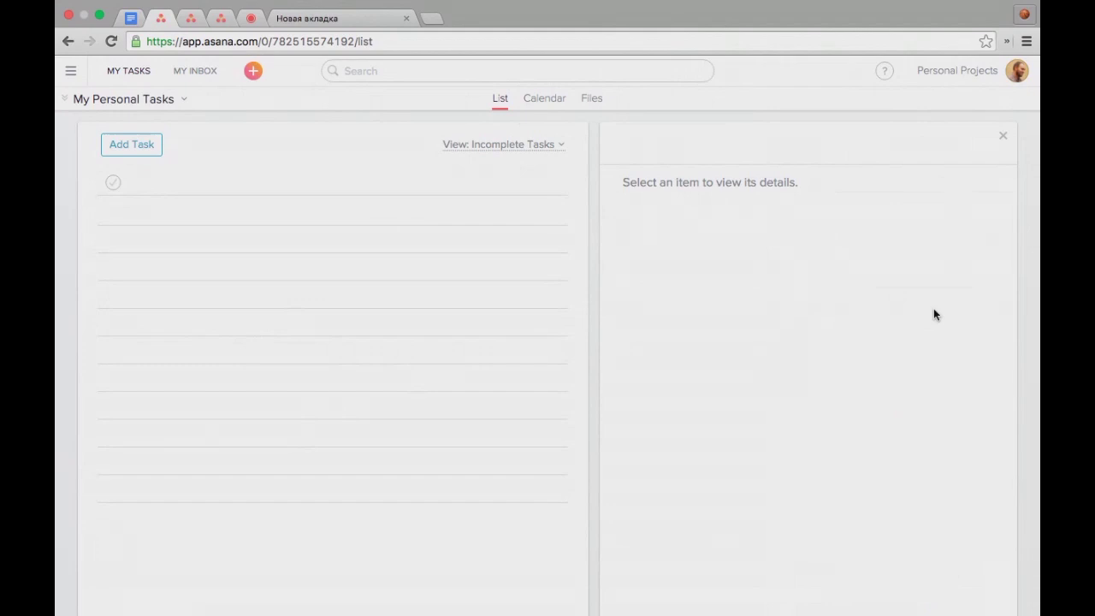
Step: Look over the list of workspaces, check the chat of the Mind web conference, and return to the Asana task list
{"action": "left_click", "coordinate": [1018, 73]}
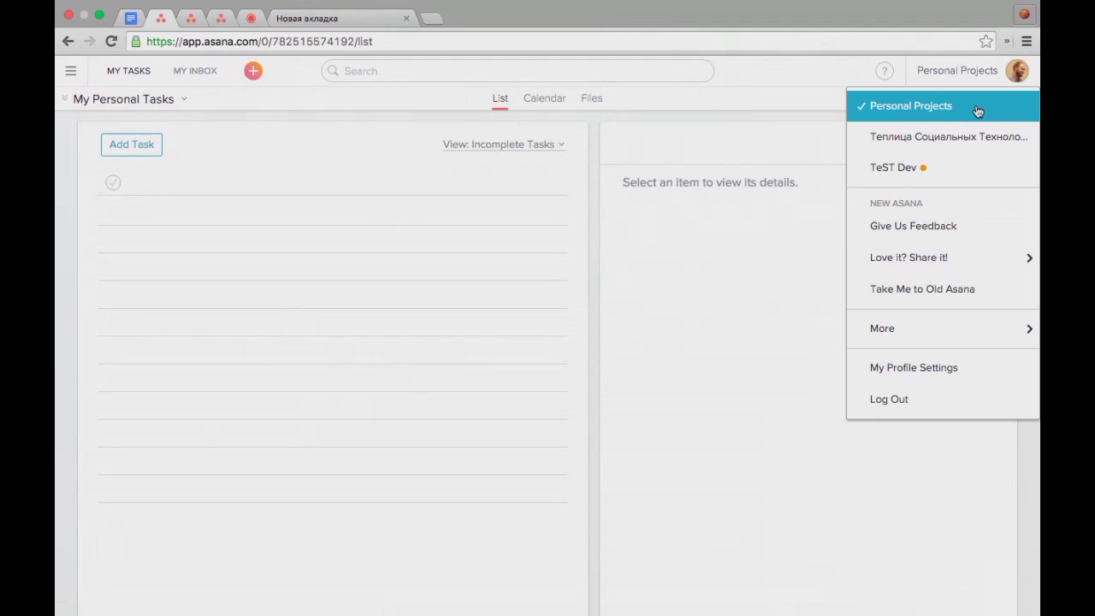
{"action": "left_click", "coordinate": [776, 130]}
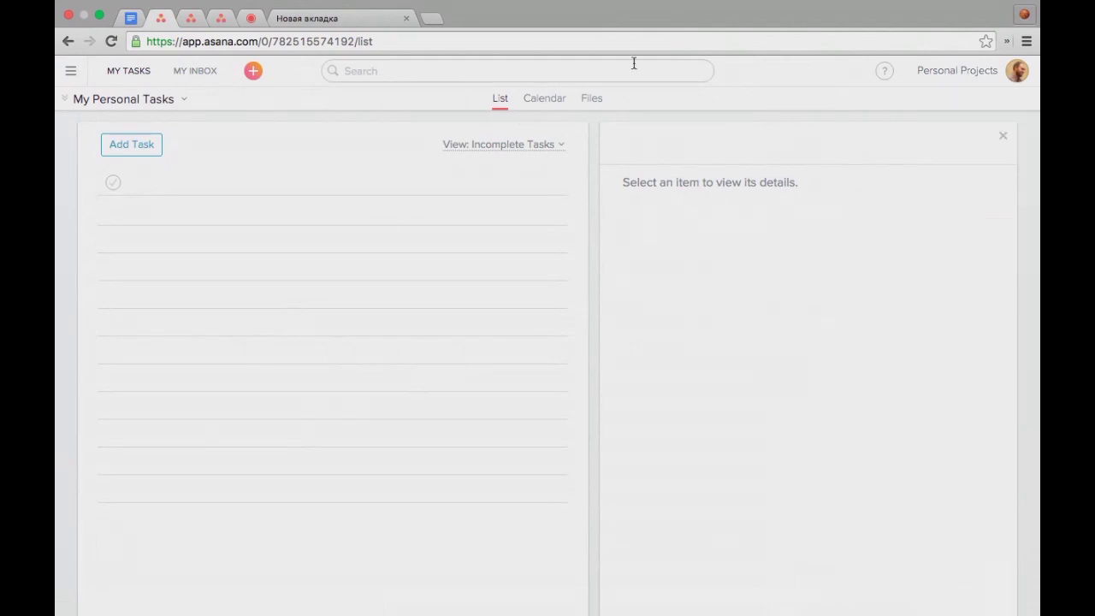
{"action": "left_click", "coordinate": [249, 19]}
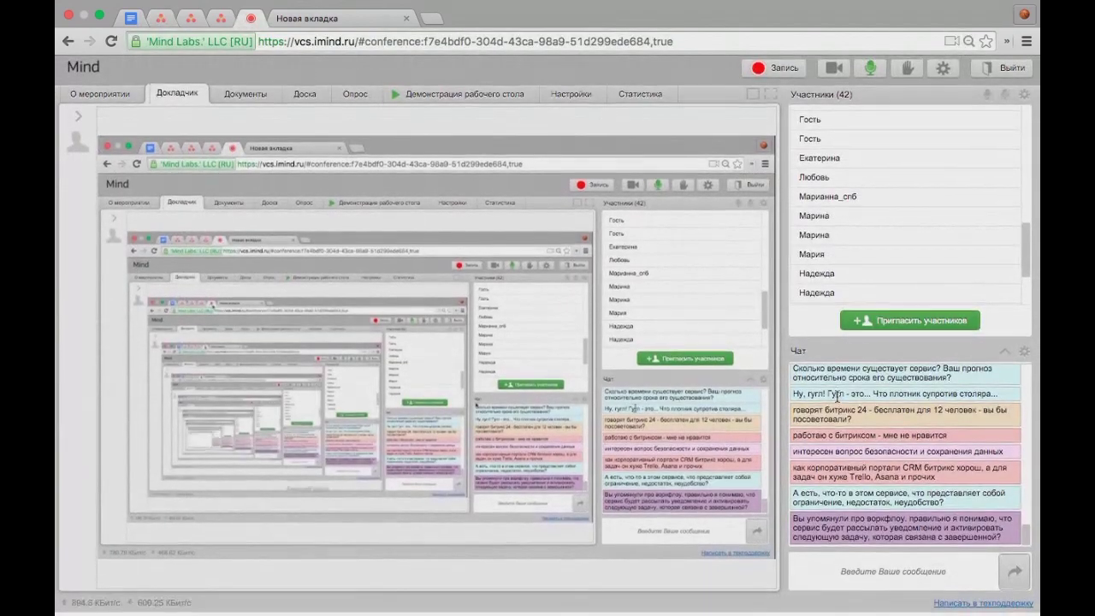
{"action": "left_click", "coordinate": [160, 18]}
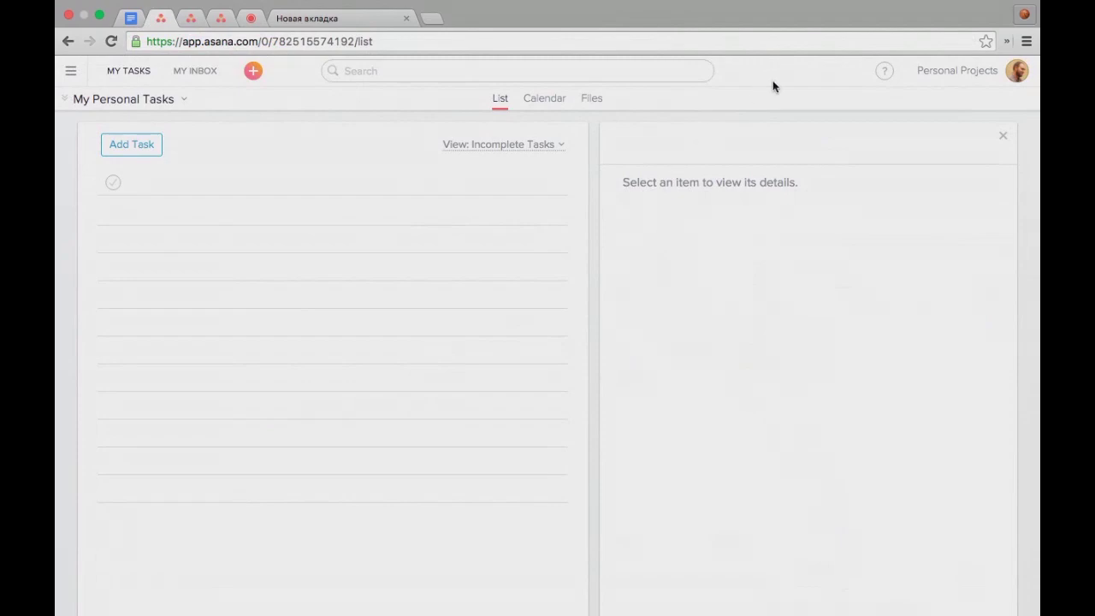
Step: Review the Profile, To Email, Account, Display and Apps sections of the profile settings, and leave the settings
{"action": "left_click", "coordinate": [1022, 75]}
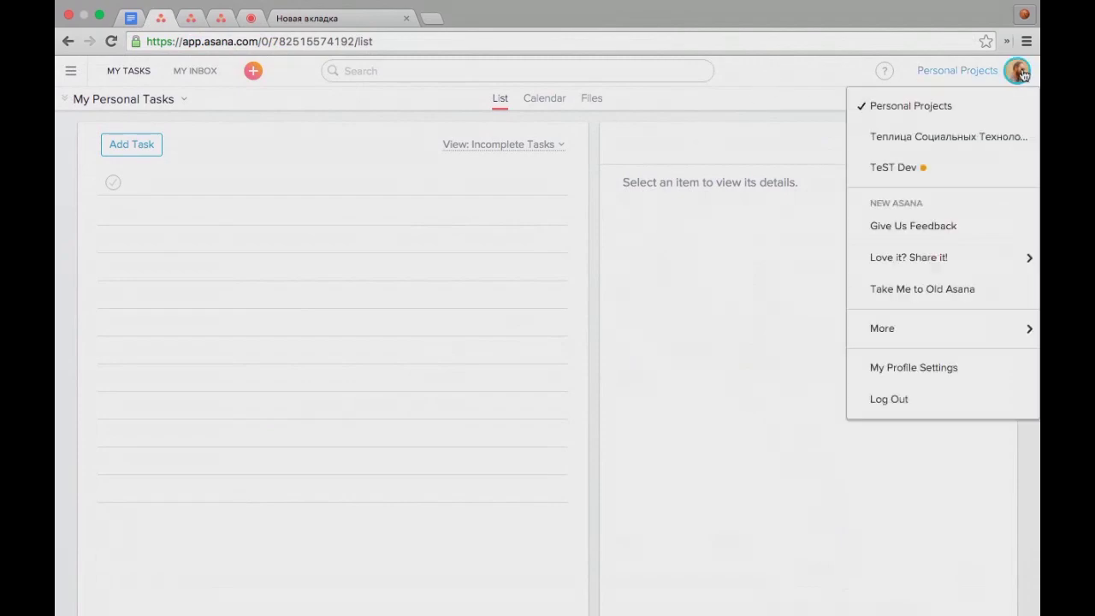
{"action": "left_click", "coordinate": [952, 370]}
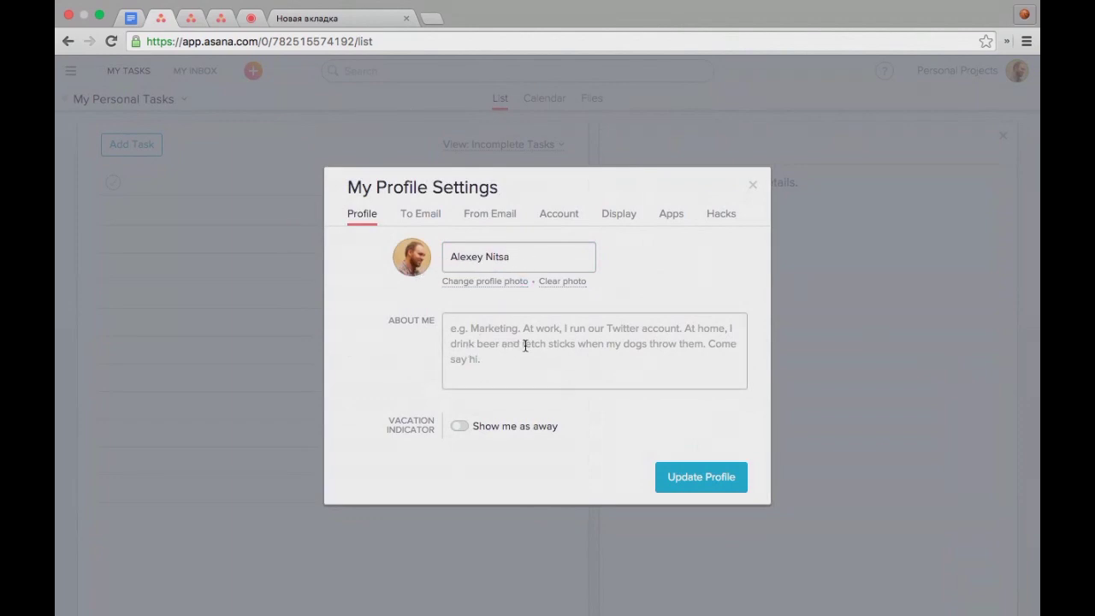
{"action": "left_click", "coordinate": [421, 216]}
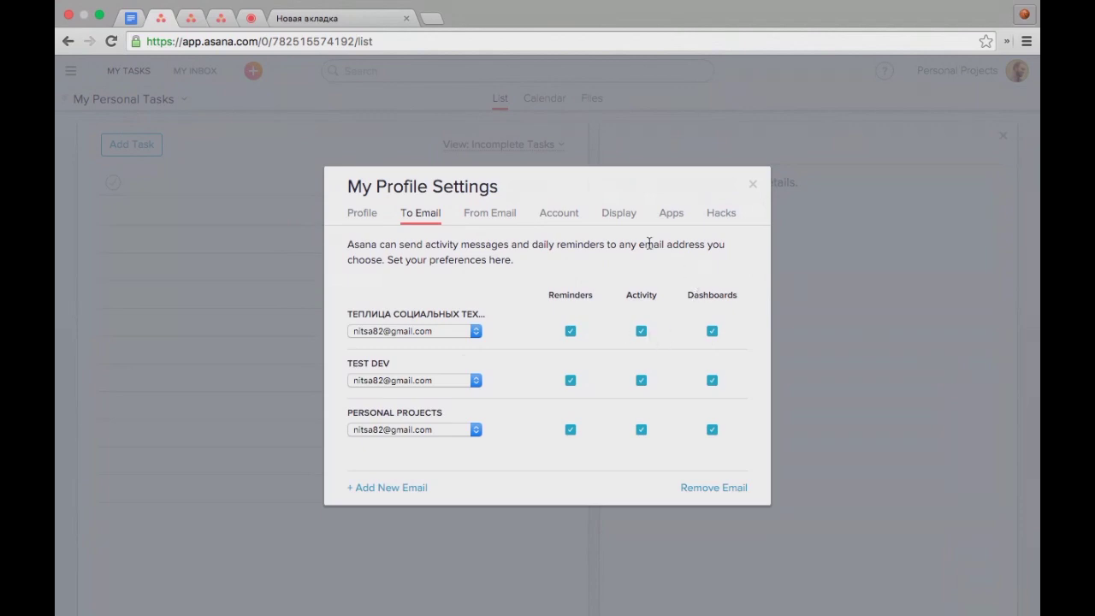
{"action": "left_click", "coordinate": [574, 219]}
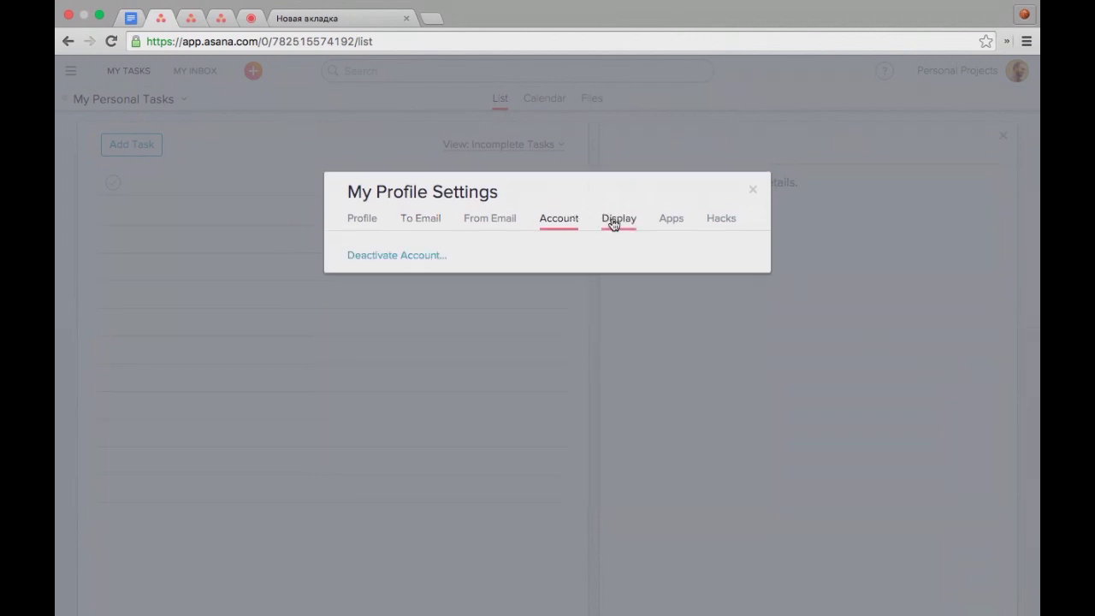
{"action": "left_click", "coordinate": [610, 220]}
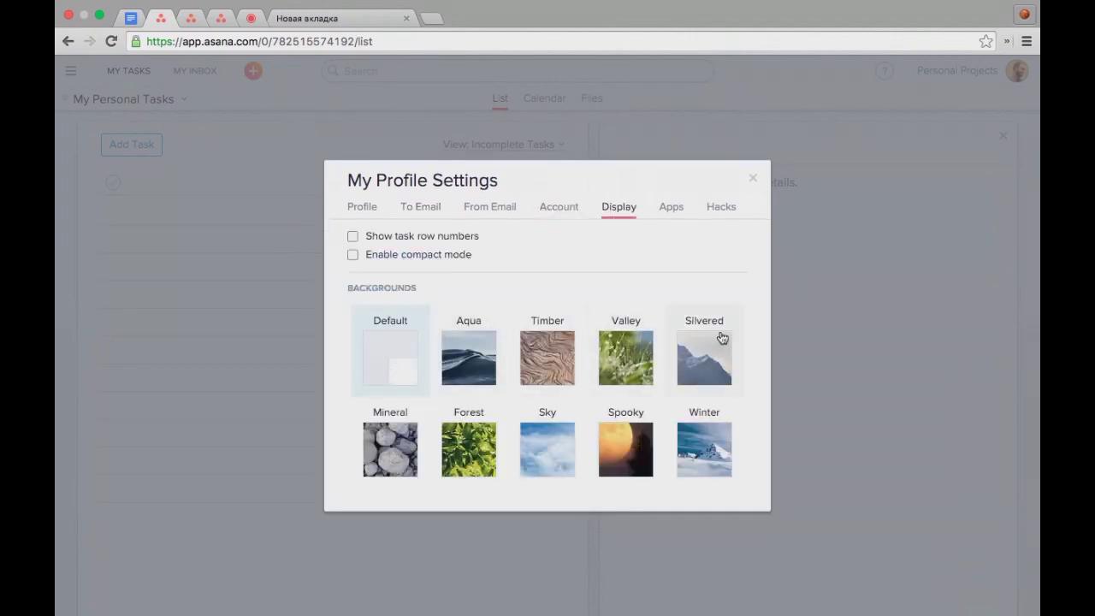
{"action": "left_click", "coordinate": [670, 207]}
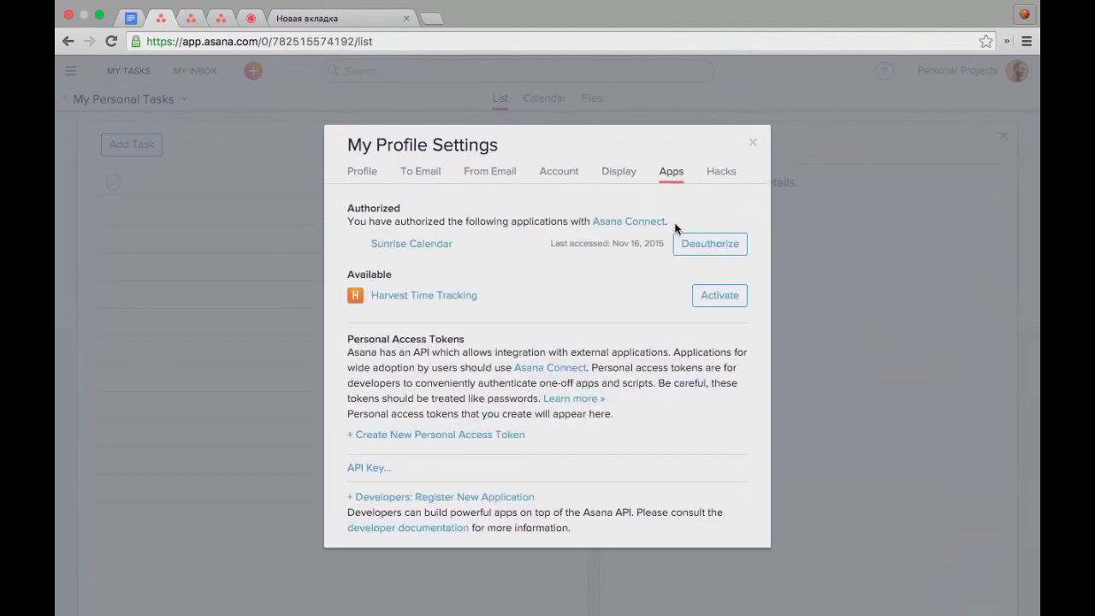
{"action": "left_click", "coordinate": [362, 173]}
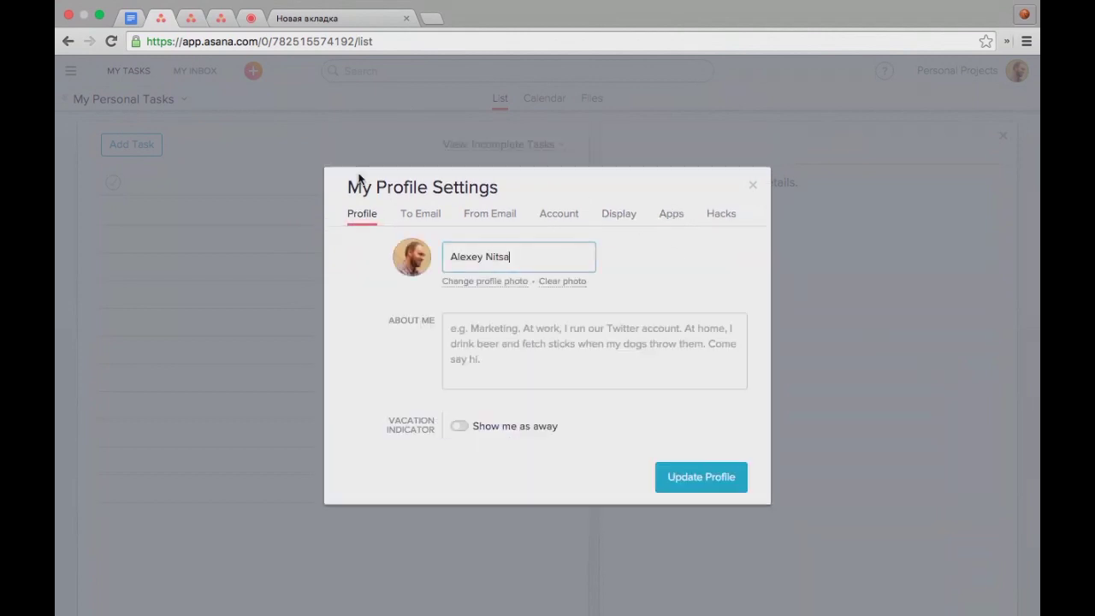
{"action": "left_click", "coordinate": [753, 185]}
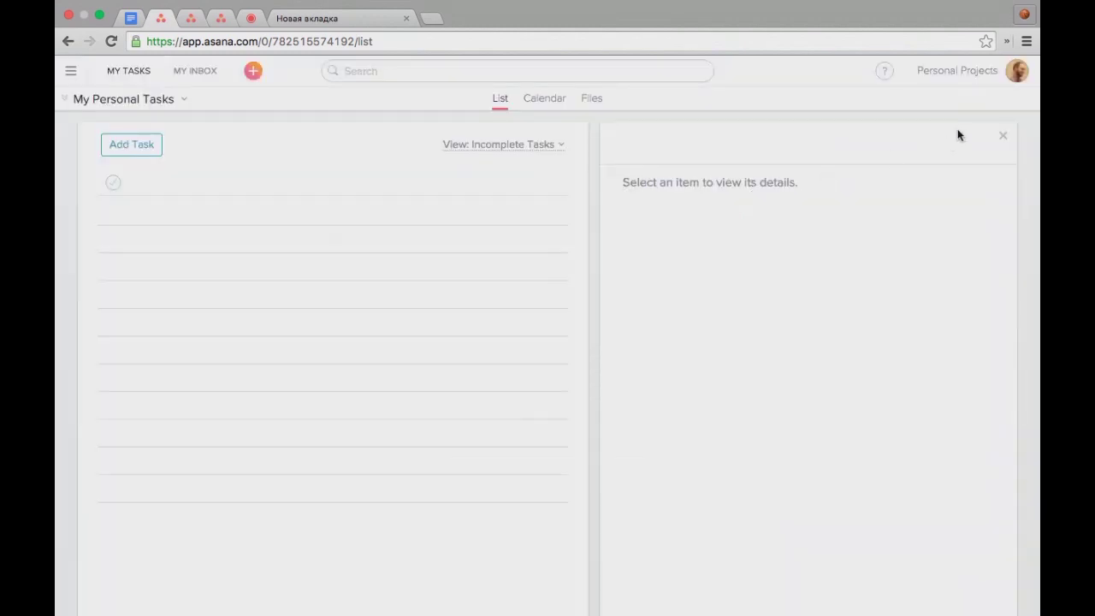
Step: Select the Personal Projects workspace and open its personal task list
{"action": "left_click", "coordinate": [1014, 81]}
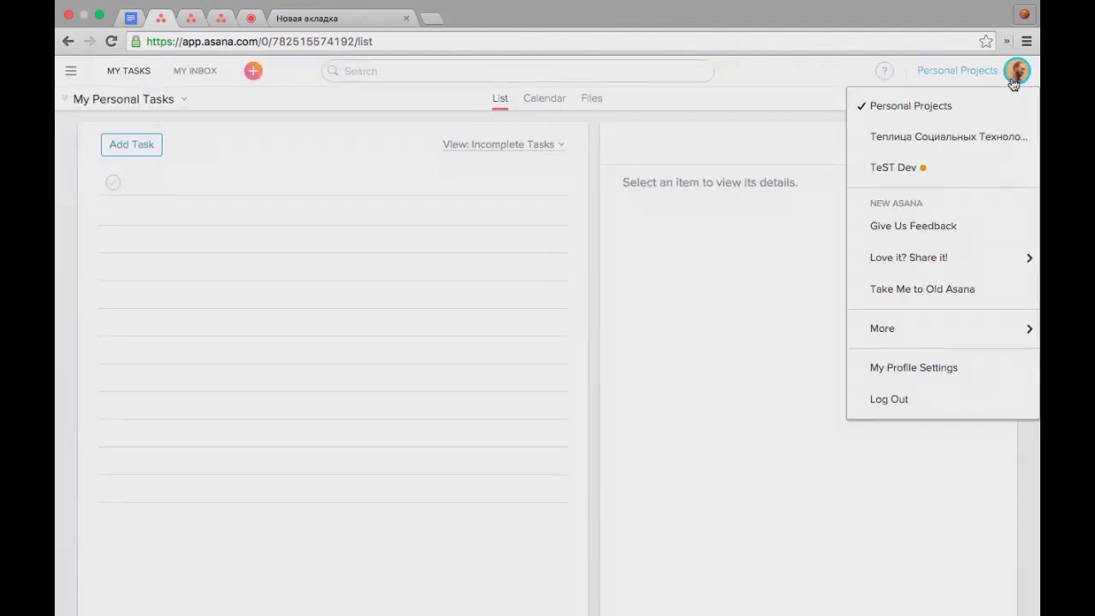
{"action": "left_click", "coordinate": [936, 107]}
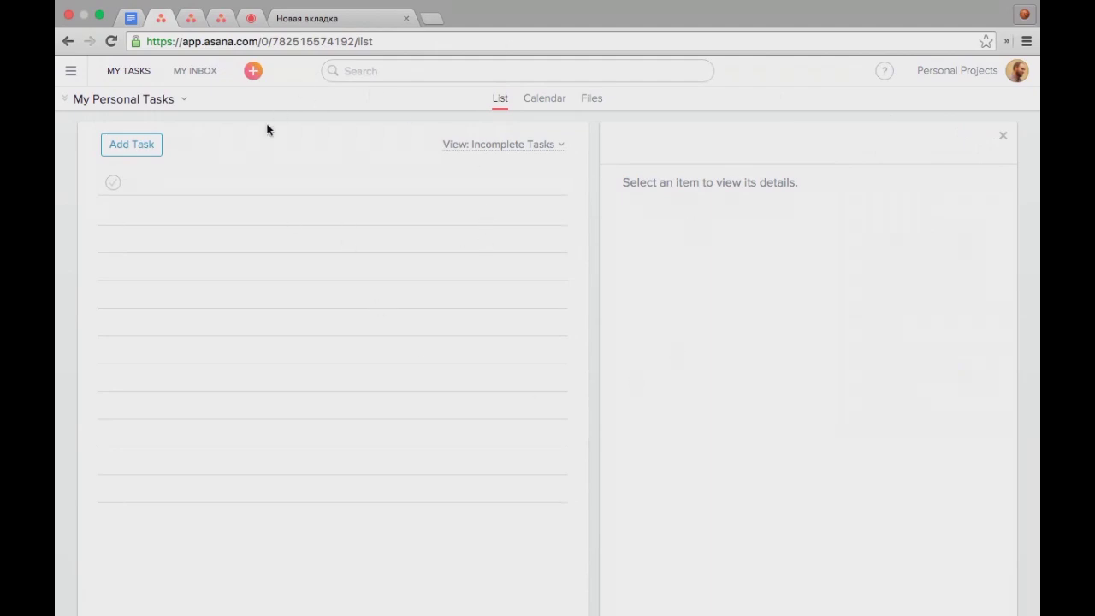
{"action": "left_click", "coordinate": [130, 78]}
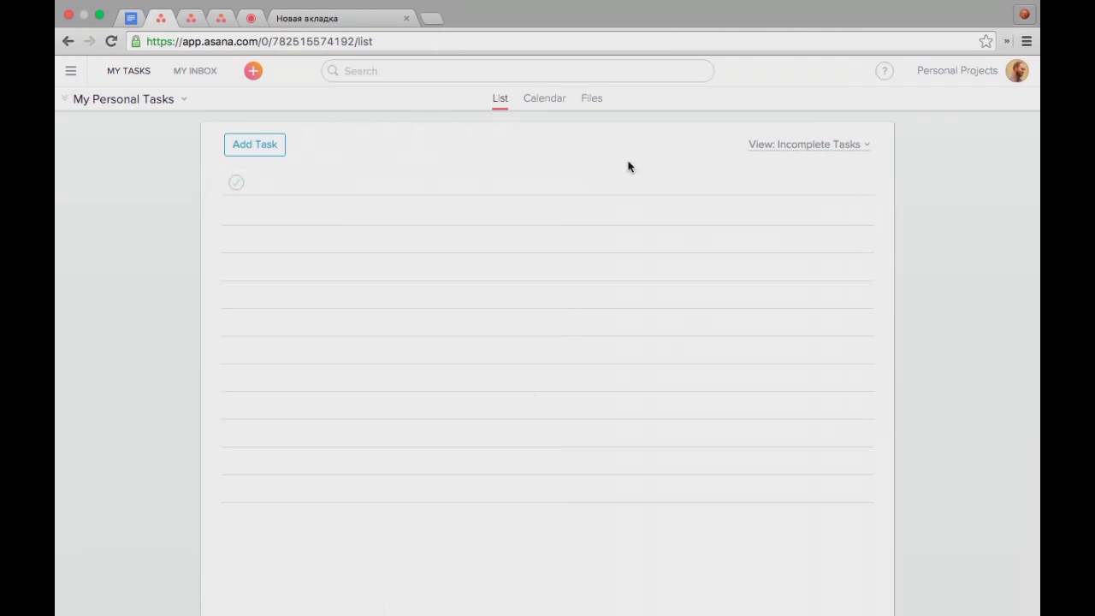
Step: Create a task named "Задача 1" with the description "описание задачи"
{"action": "left_click", "coordinate": [306, 186]}
{"action": "type", "text": "P"}
{"action": "key", "text": "BackSpace"}
{"action": "type", "text": "Задача 1"}
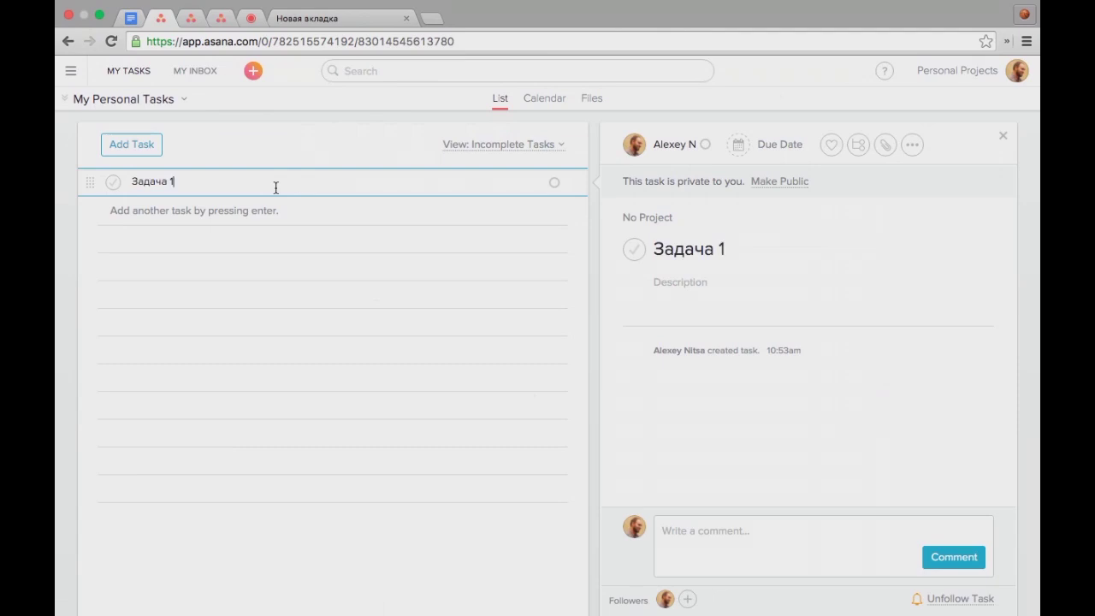
{"action": "left_click", "coordinate": [753, 304]}
{"action": "type", "text": "описание задачи"}
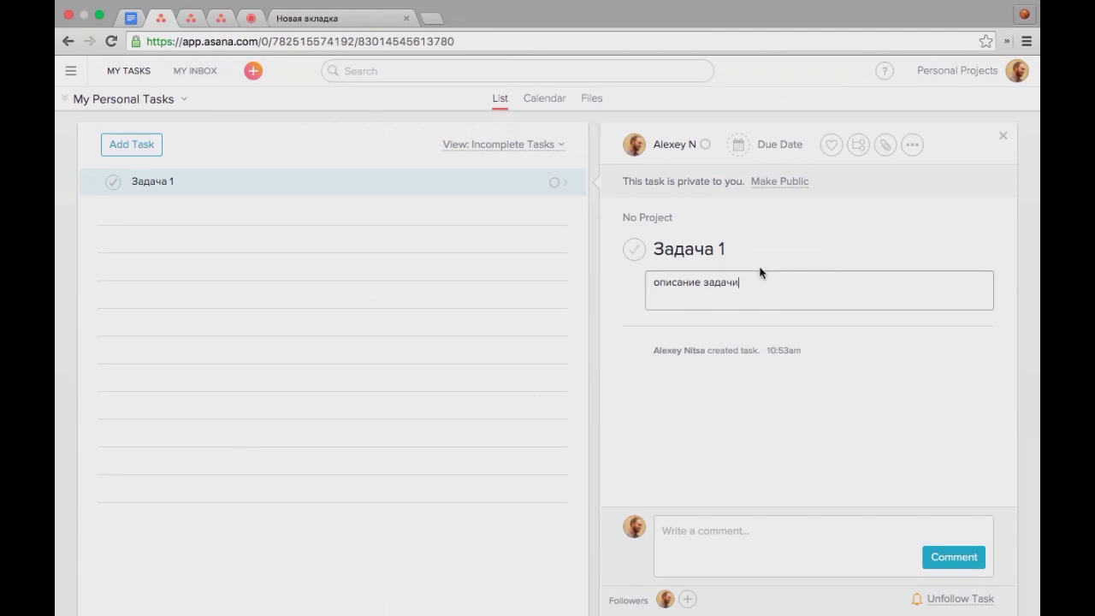
Step: Rename the task as "Найти домен для сайта" and replace its description with "выбрать хорошее имя"
{"action": "left_click_drag", "start_coordinate": [751, 251], "coordinate": [655, 248]}
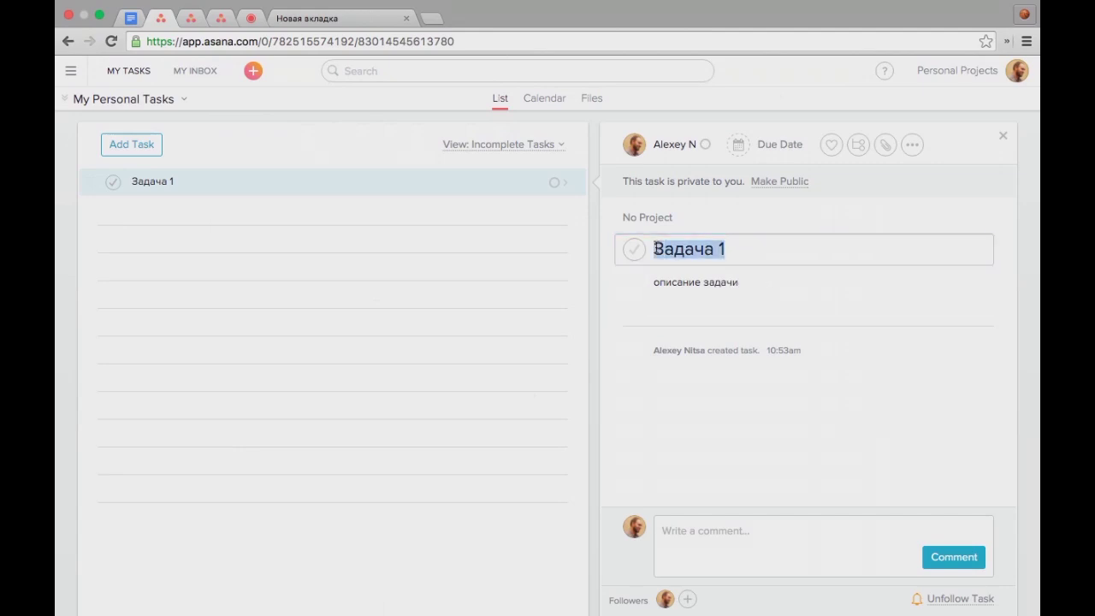
{"action": "type", "text": "Найти дом"}
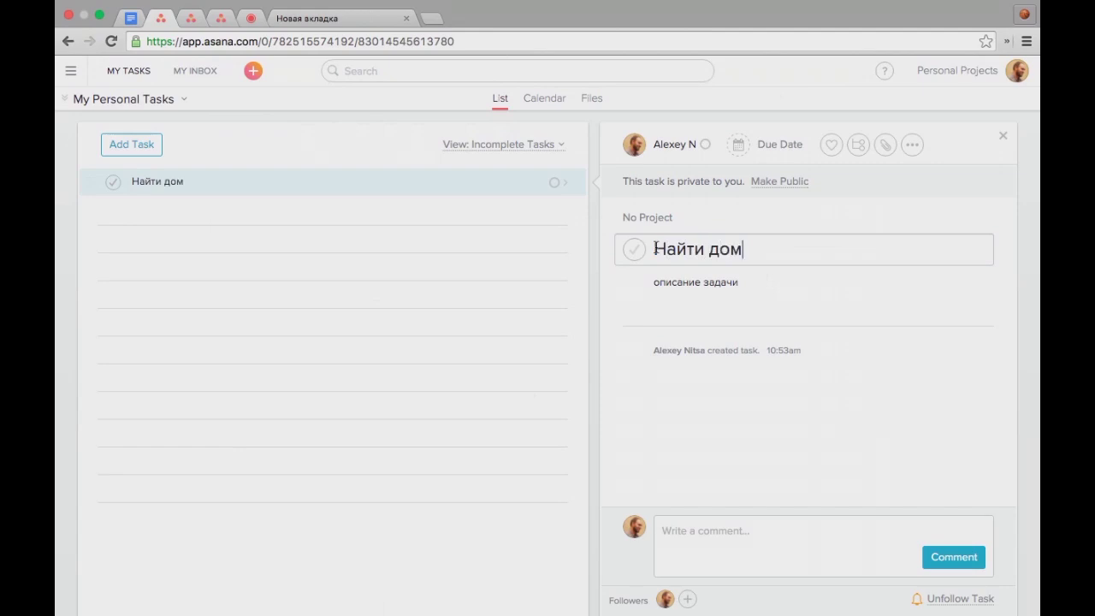
{"action": "type", "text": "ен для сайта"}
{"action": "left_click", "coordinate": [697, 281]}
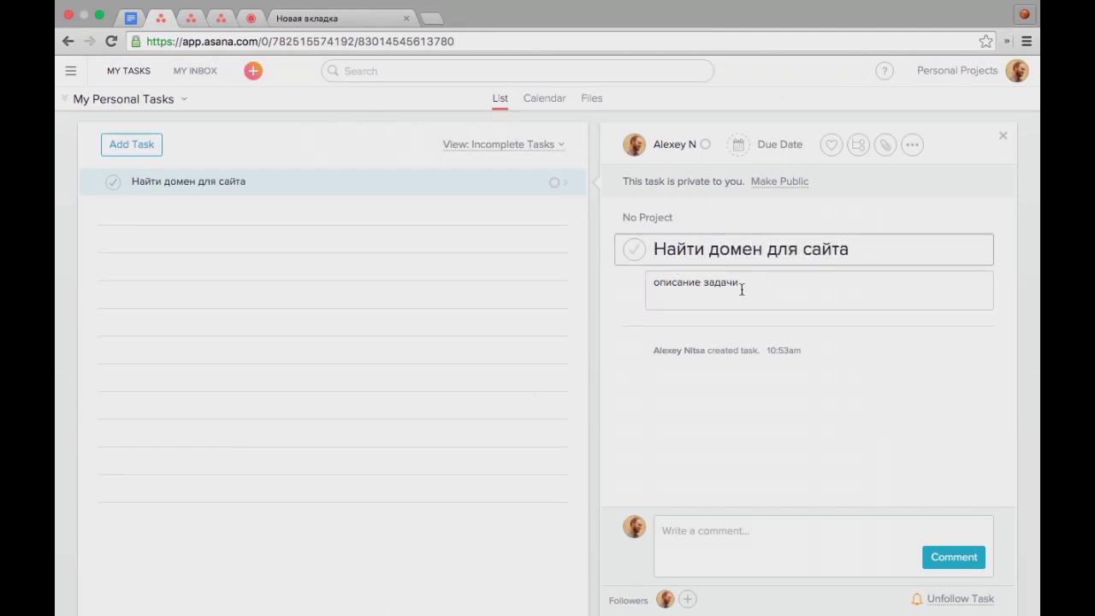
{"action": "left_click_drag", "start_coordinate": [770, 294], "coordinate": [636, 274]}
{"action": "type", "text": "выбрать хорошее имя"}
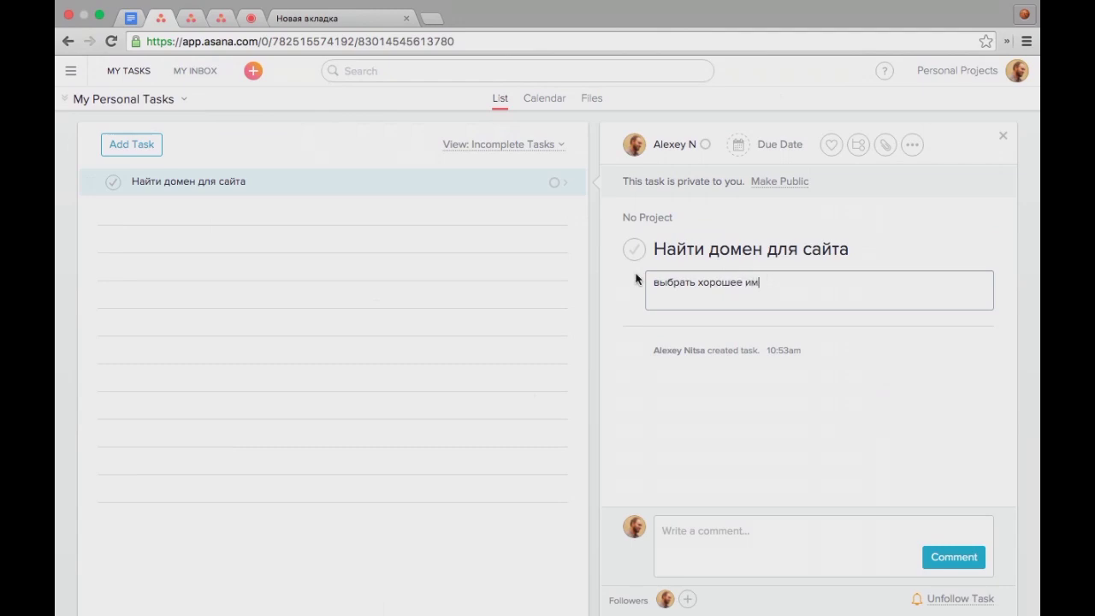
{"action": "left_click", "coordinate": [871, 352]}
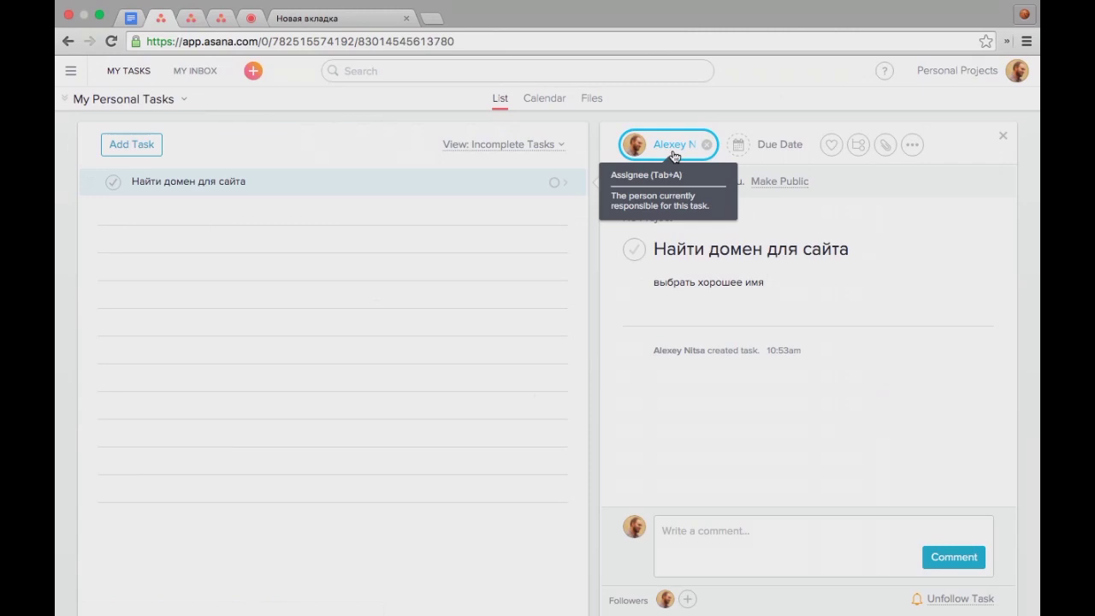
Step: Set the task's due date to January 23, 2016 and attach the image 1.png from Dropbox
{"action": "left_click", "coordinate": [771, 147]}
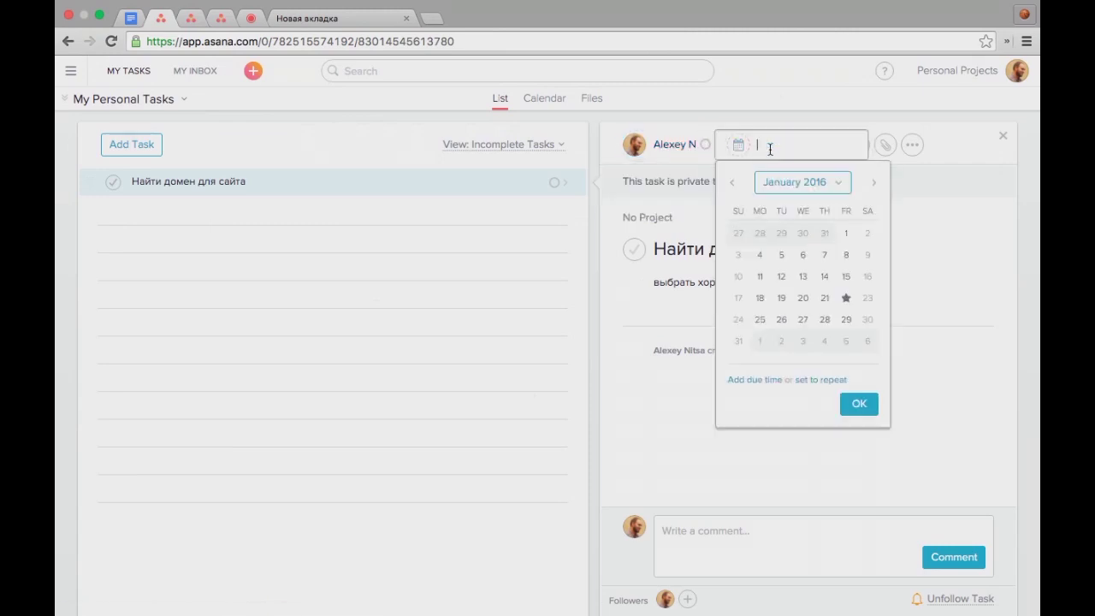
{"action": "left_click", "coordinate": [867, 300]}
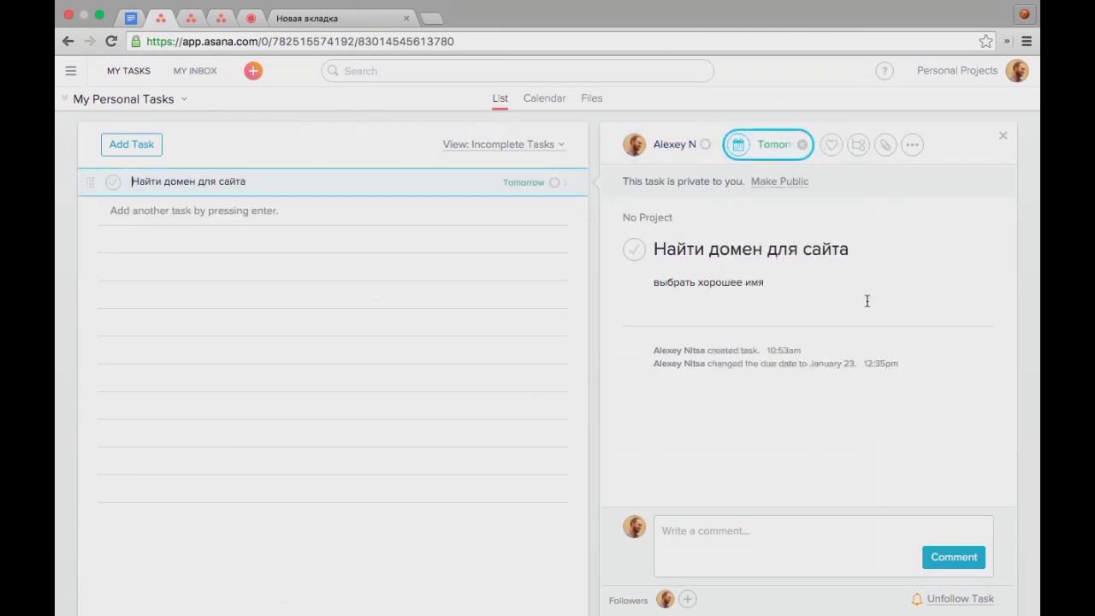
{"action": "left_click", "coordinate": [911, 149]}
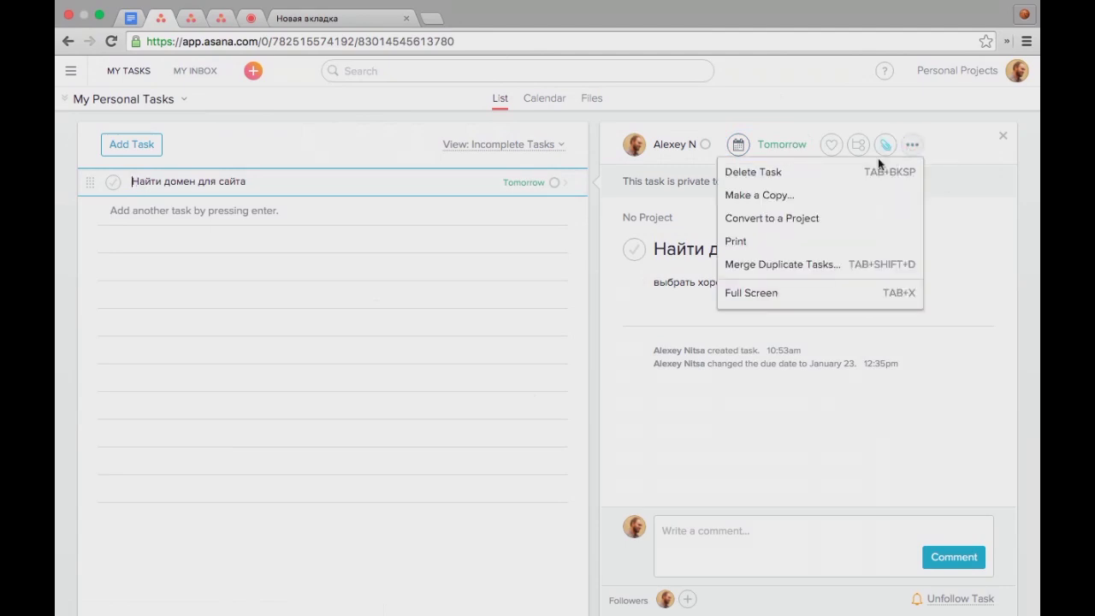
{"action": "left_click", "coordinate": [886, 146]}
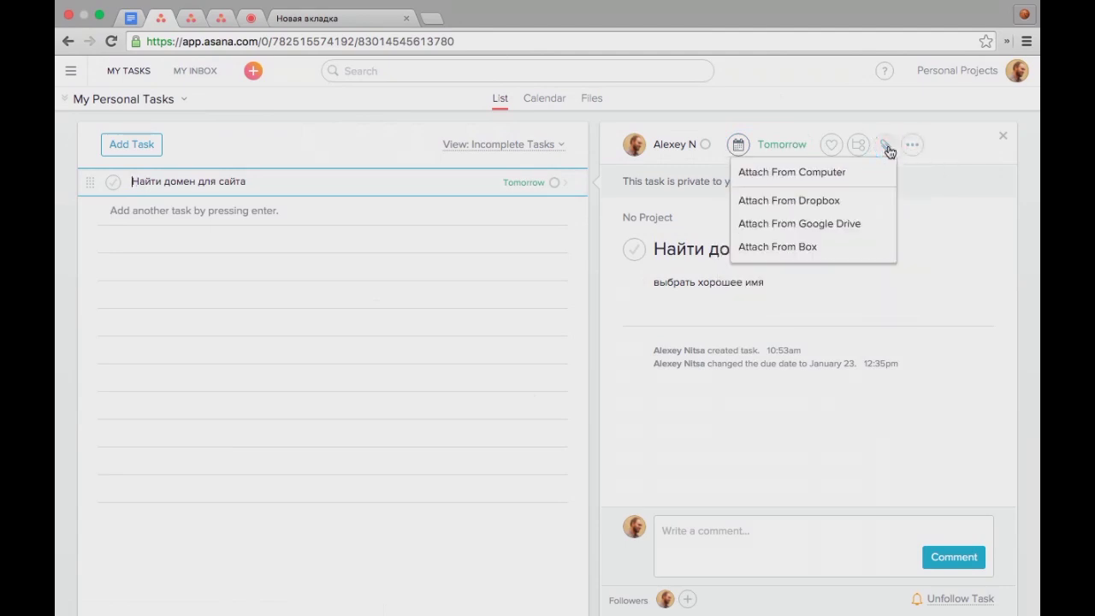
{"action": "left_click", "coordinate": [833, 207]}
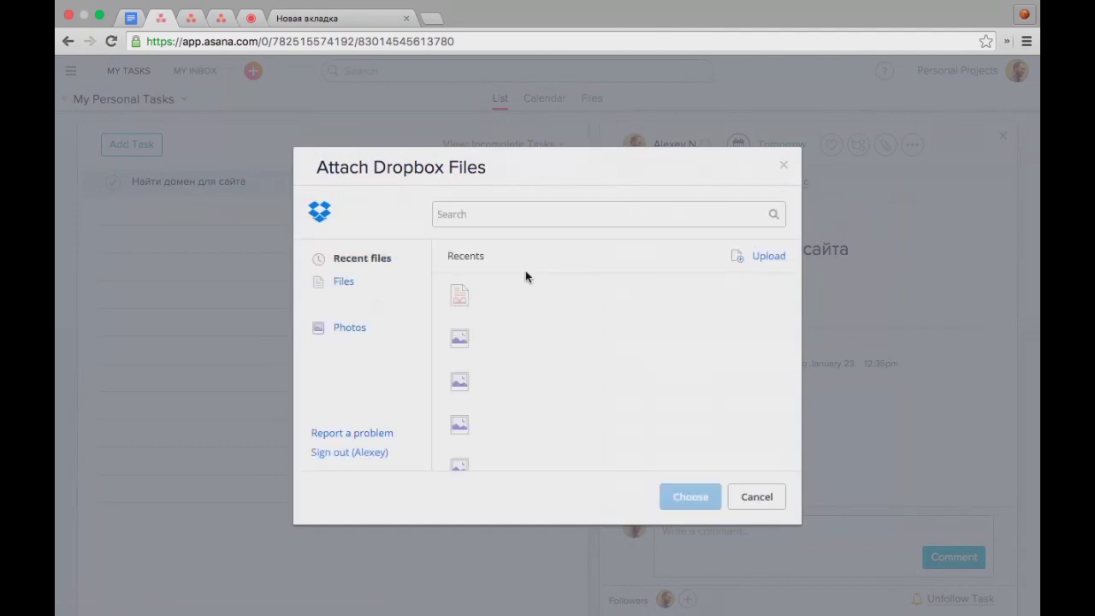
{"action": "left_click", "coordinate": [499, 340]}
{"action": "left_click", "coordinate": [693, 497]}
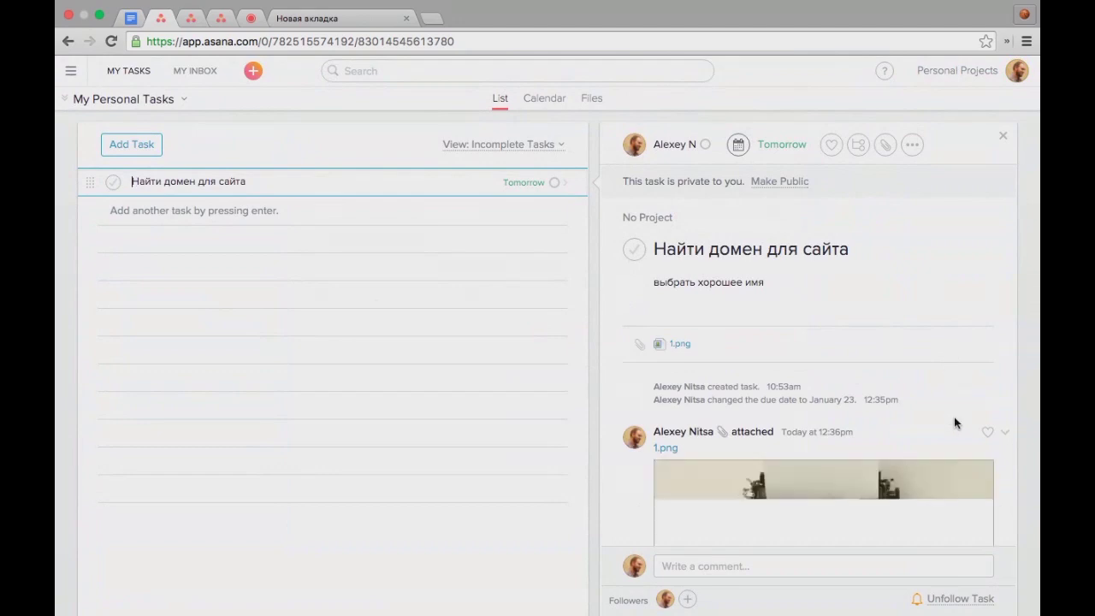
{"action": "scroll", "coordinate": [954, 421], "scroll_direction": "down", "scroll_amount": 4}
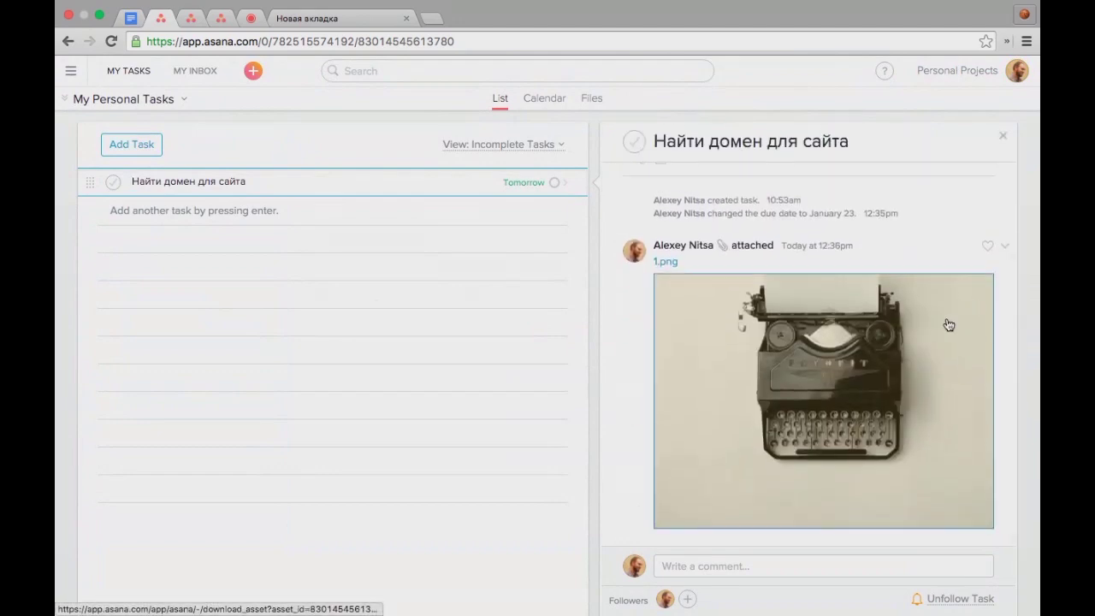
{"action": "scroll", "coordinate": [946, 324], "scroll_direction": "up", "scroll_amount": 4}
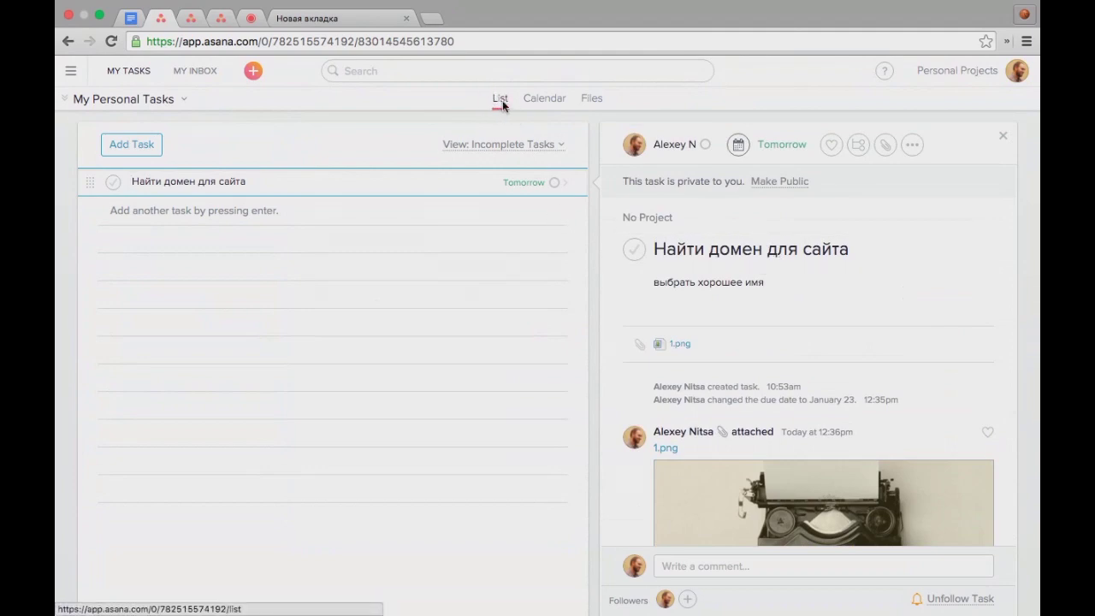
Step: Add a second task named "Задача 2" below the existing one
{"action": "left_click", "coordinate": [242, 219]}
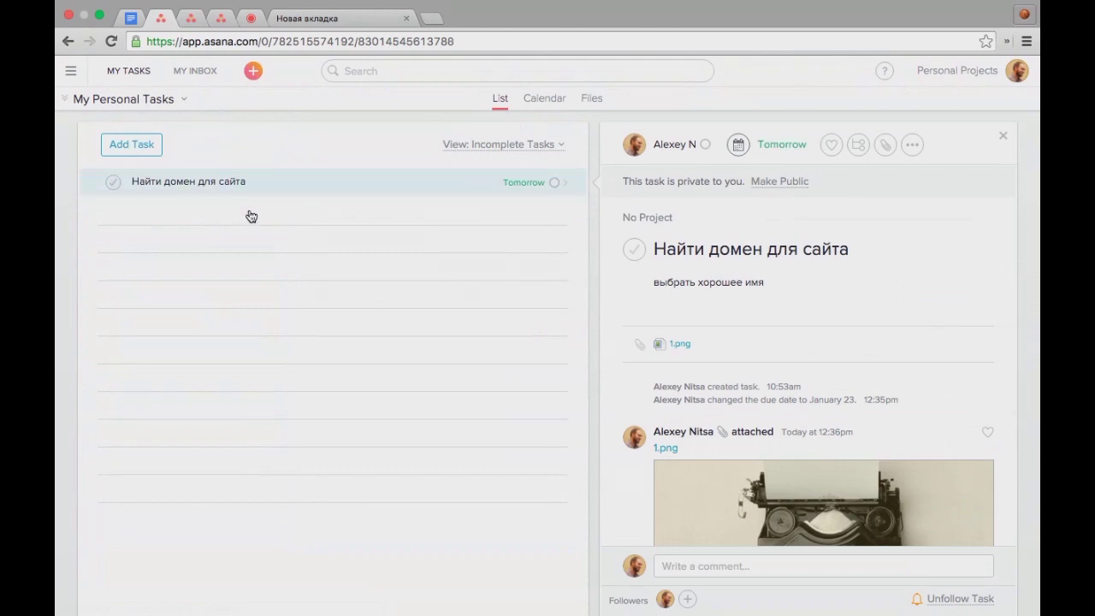
{"action": "left_click", "coordinate": [251, 216]}
{"action": "type", "text": "Задча"}
{"action": "key", "text": "BackSpace"}
{"action": "key", "text": "BackSpace"}
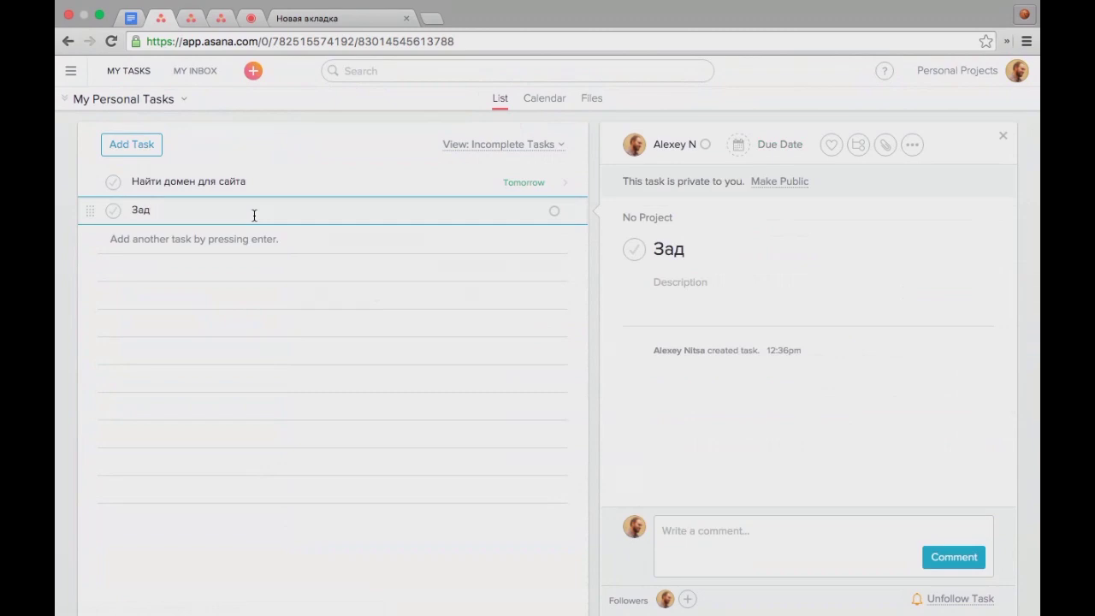
{"action": "type", "text": "ача 2"}
{"action": "left_click", "coordinate": [346, 342]}
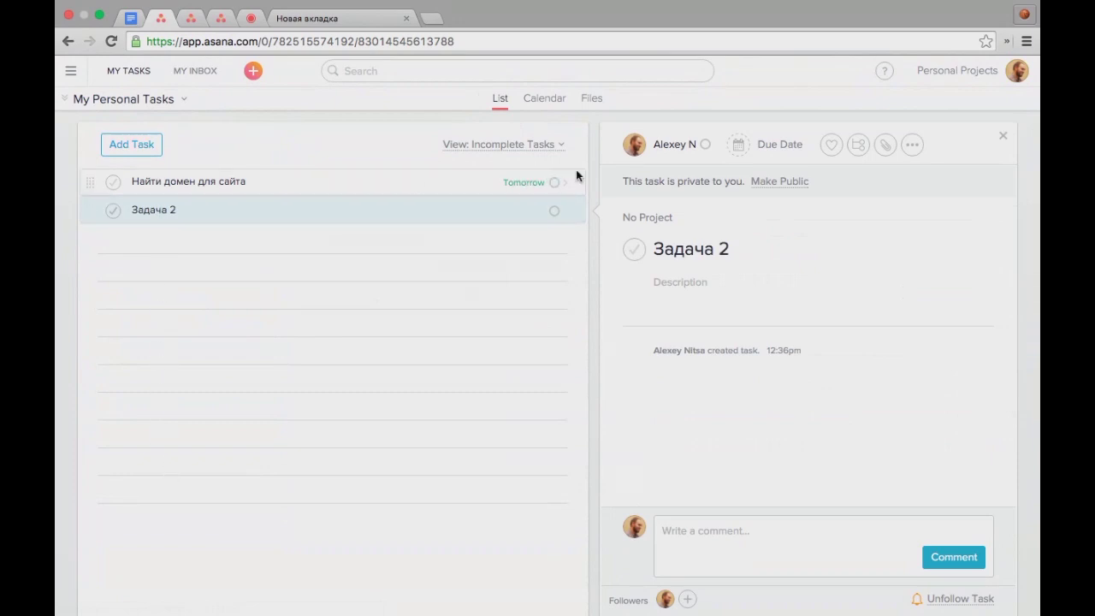
Step: Show the personal tasks in the calendar view with the weekend days expanded
{"action": "left_click", "coordinate": [543, 109]}
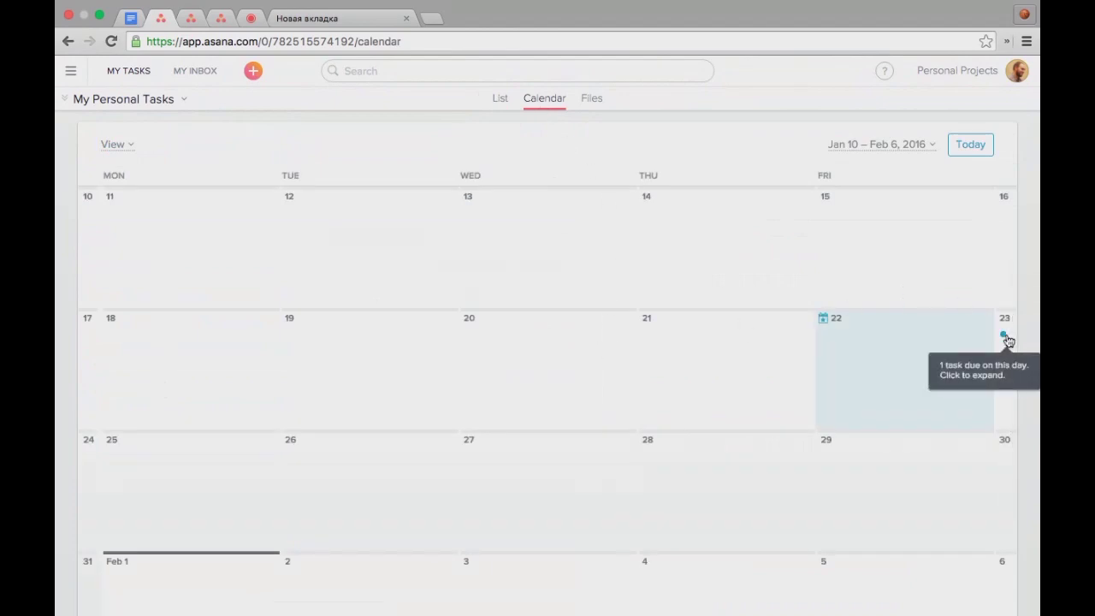
{"action": "left_click", "coordinate": [976, 176]}
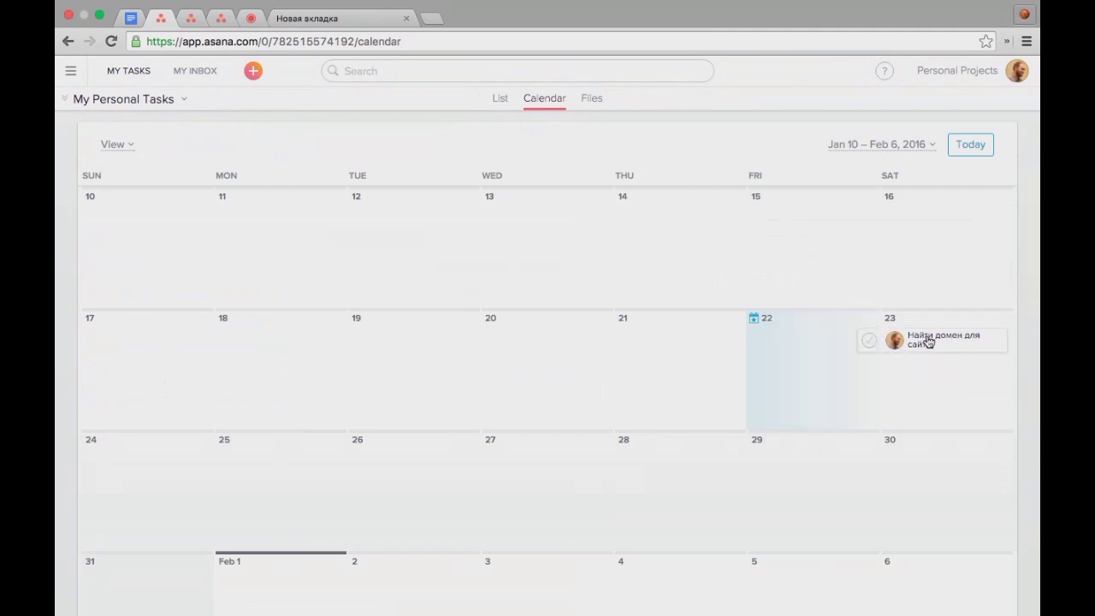
Step: Reschedule the task "Найти домен для сайта" to January 26 in the calendar and check the Mind conference chat
{"action": "left_click_drag", "start_coordinate": [928, 342], "coordinate": [357, 469]}
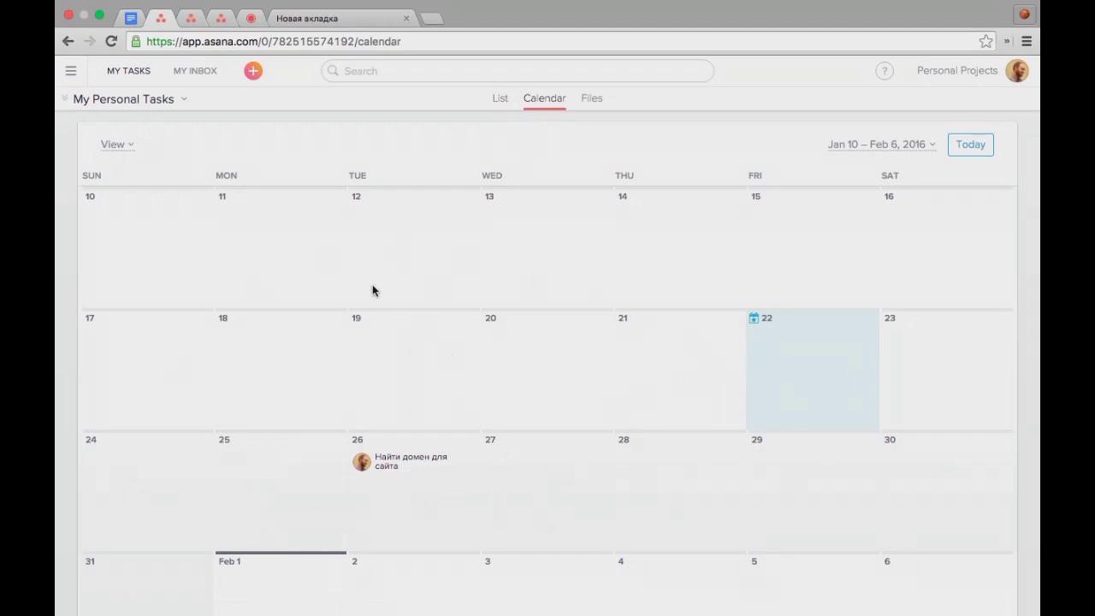
{"action": "left_click", "coordinate": [253, 25]}
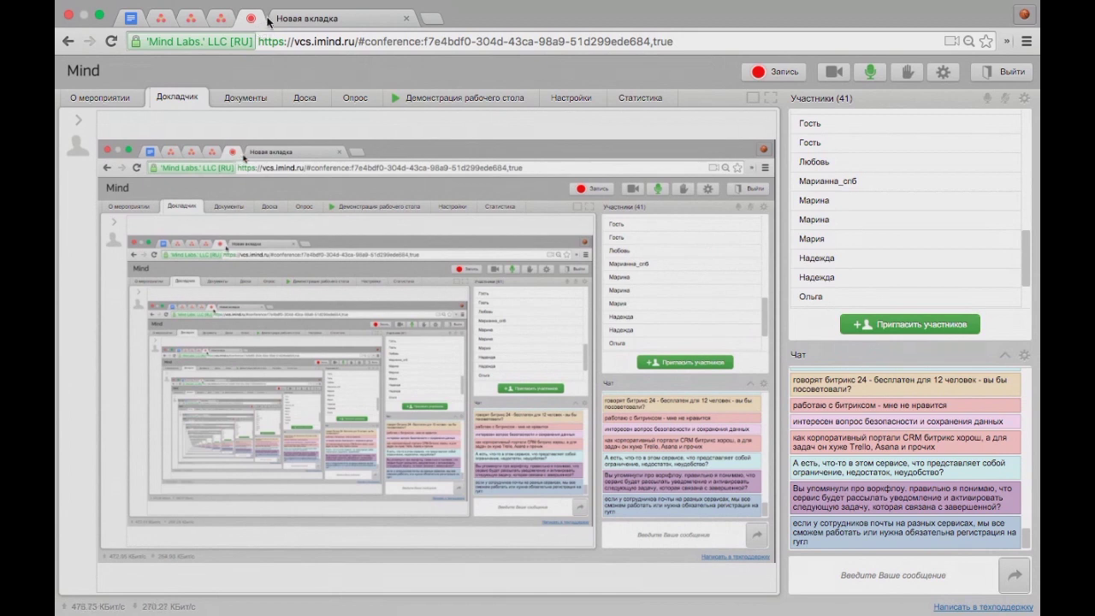
{"action": "left_click", "coordinate": [160, 18]}
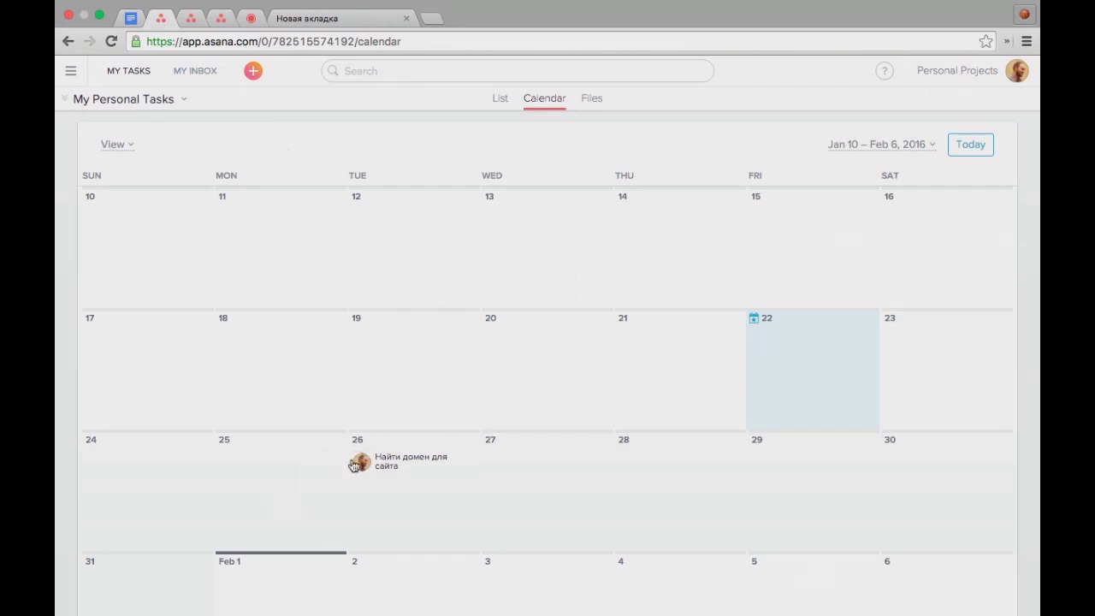
Step: Search the tasks for "домен" and view the files attached to the personal tasks
{"action": "mouse_move", "coordinate": [366, 462]}
{"action": "left_click", "coordinate": [410, 71]}
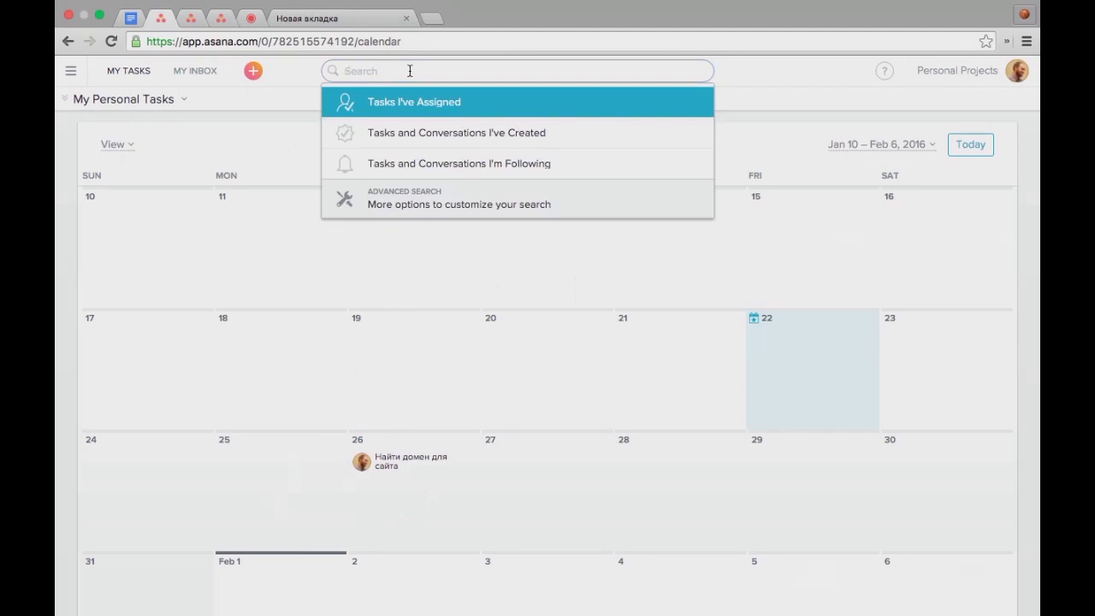
{"action": "type", "text": "домен"}
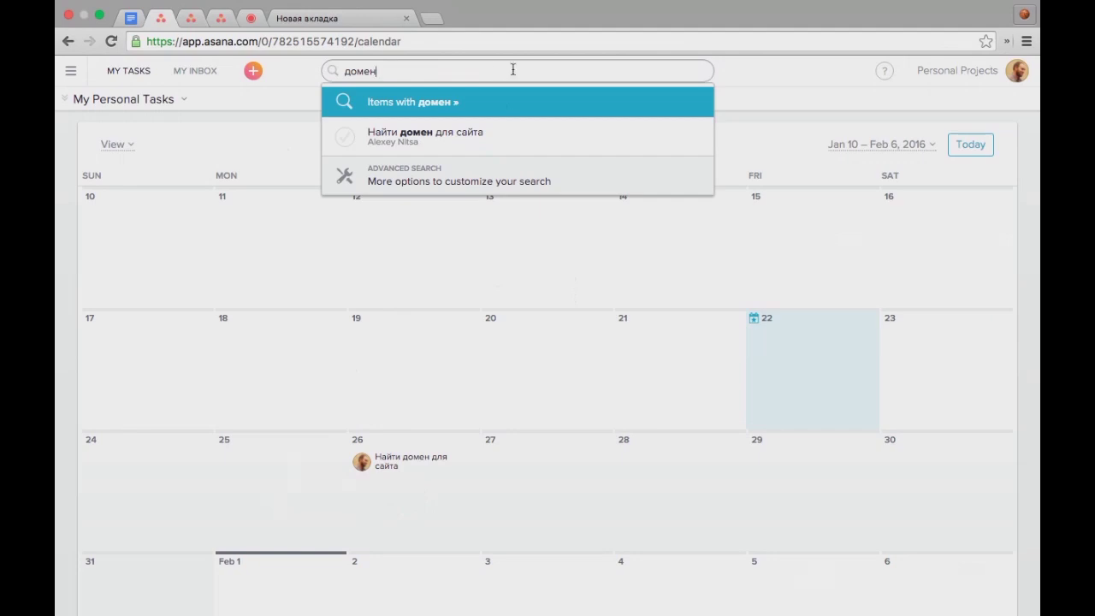
{"action": "left_click", "coordinate": [770, 68]}
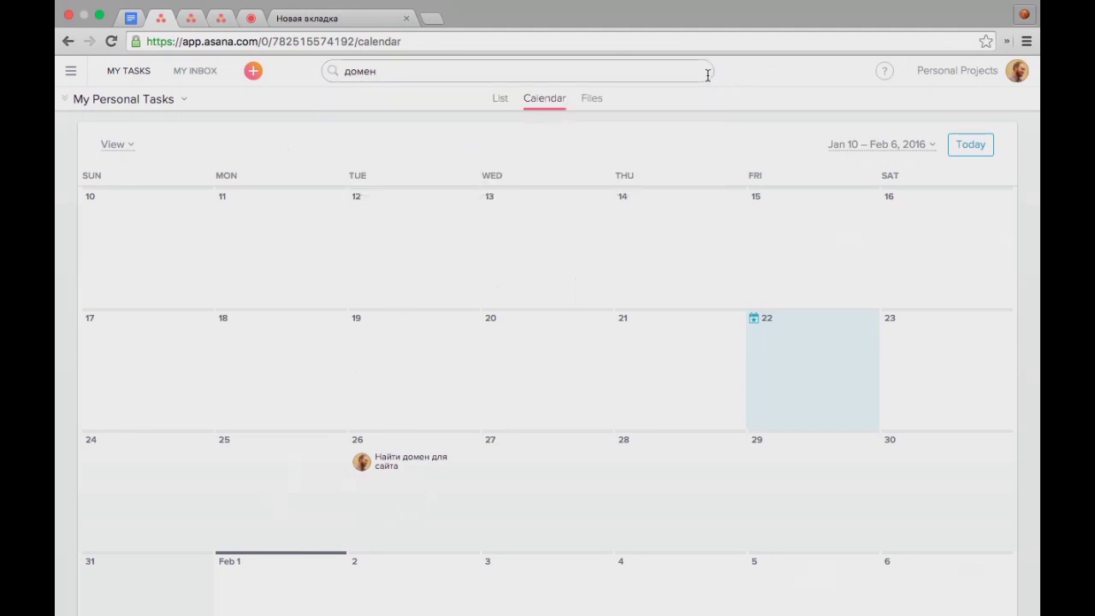
{"action": "left_click", "coordinate": [592, 99]}
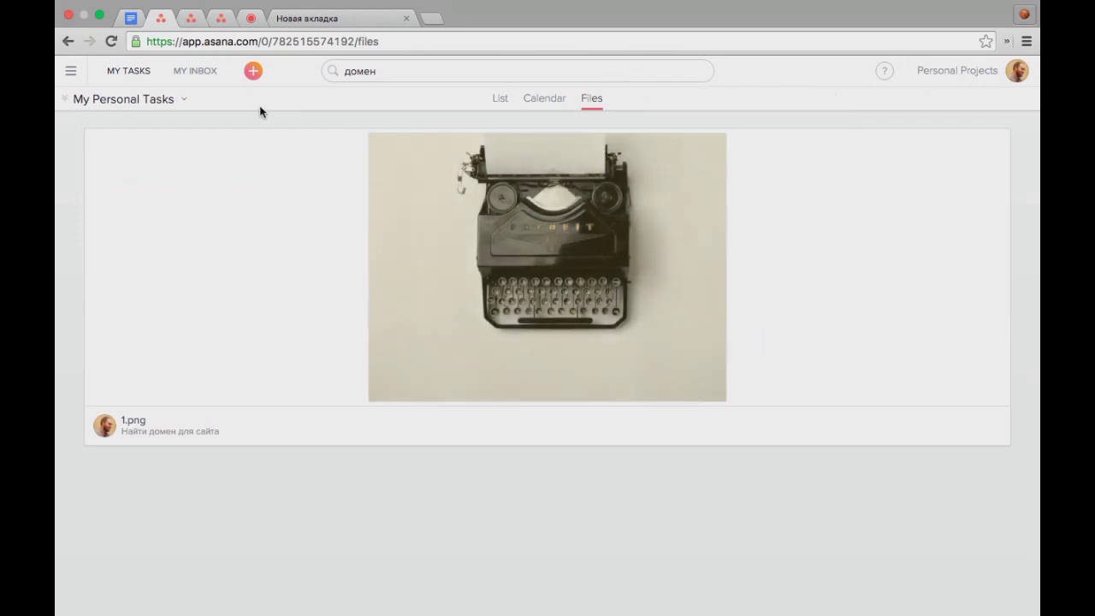
{"action": "left_click", "coordinate": [545, 98]}
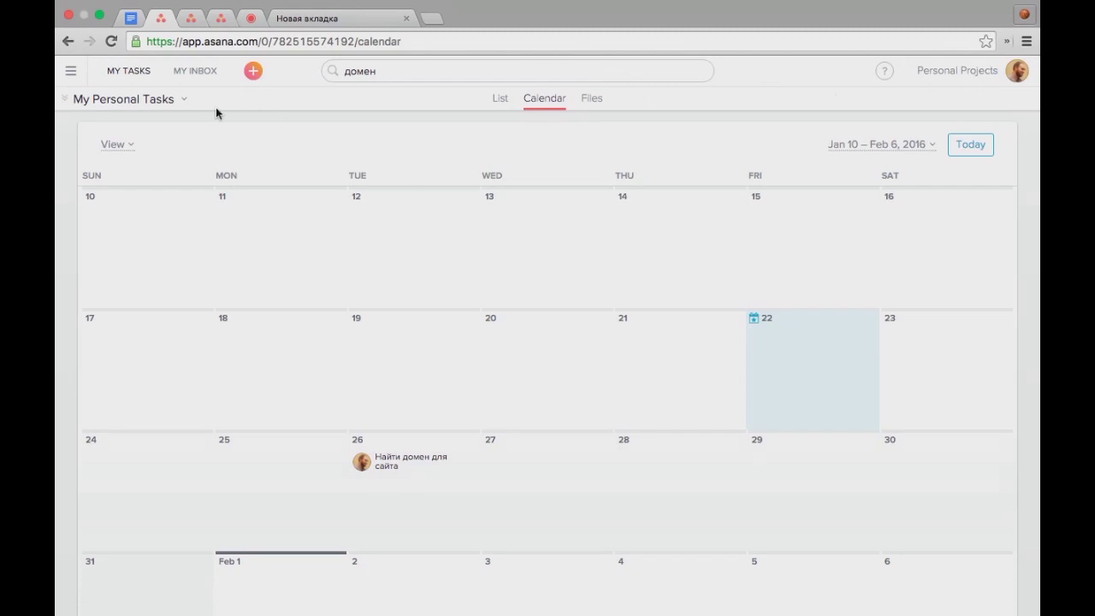
Step: Create a new project named "Мероприятие"
{"action": "left_click", "coordinate": [71, 75]}
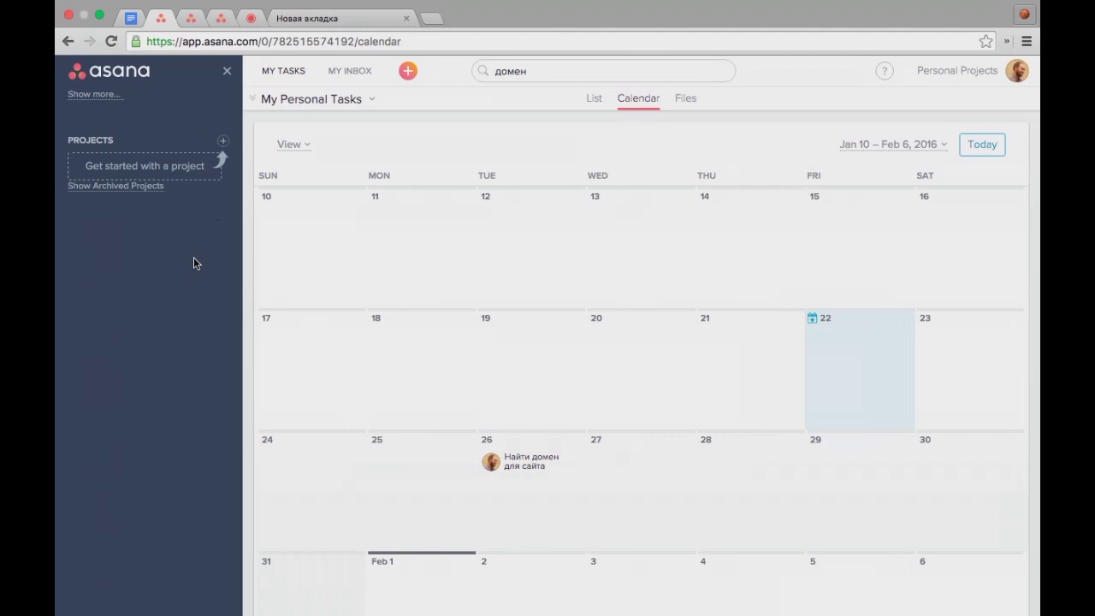
{"action": "left_click", "coordinate": [223, 142]}
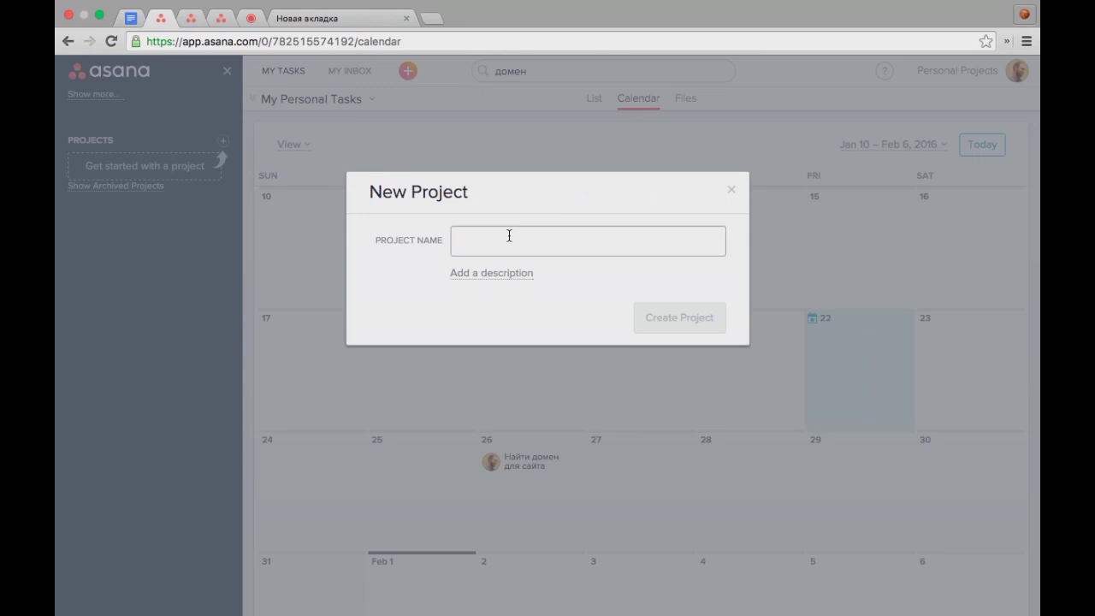
{"action": "type", "text": "Мероприятие"}
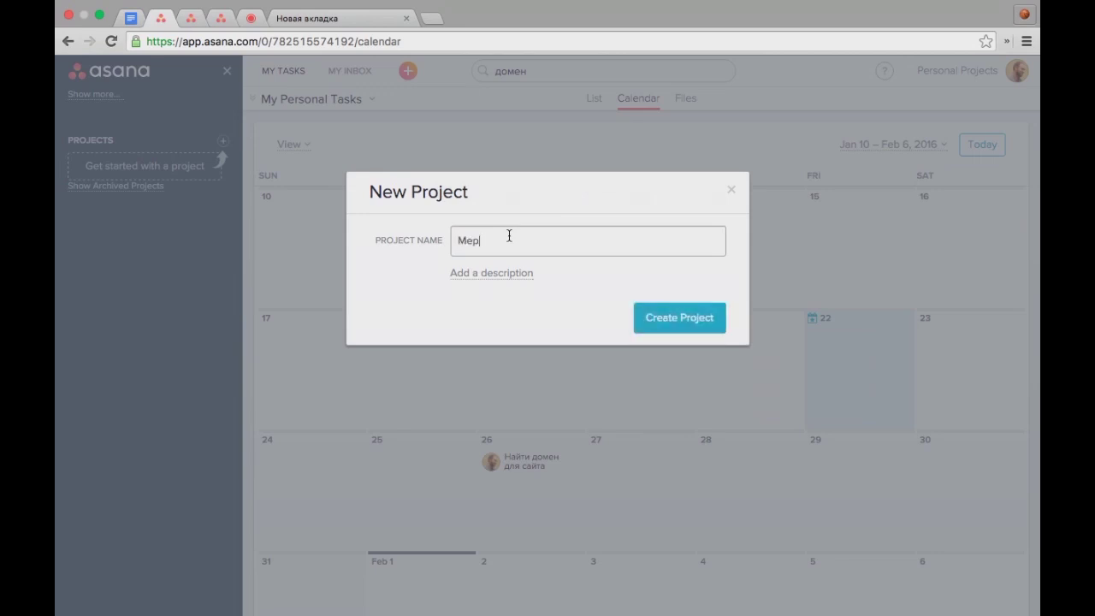
{"action": "left_click", "coordinate": [680, 318]}
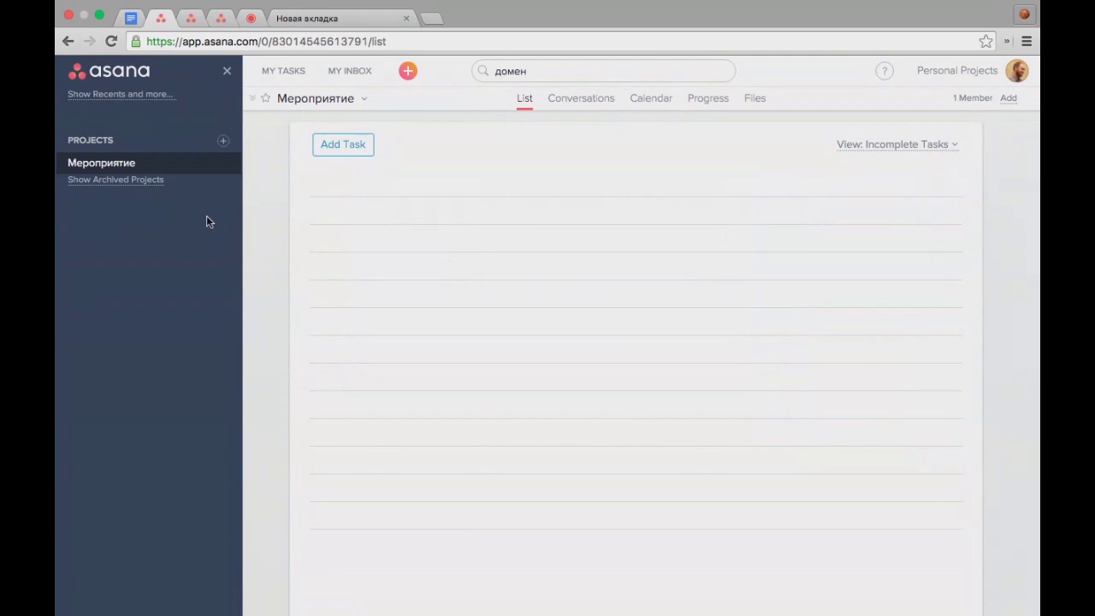
Step: Add the tasks "Задача 1" and "Задача 2" to the Мероприятие project
{"action": "left_click", "coordinate": [399, 186]}
{"action": "type", "text": "Задчай"}
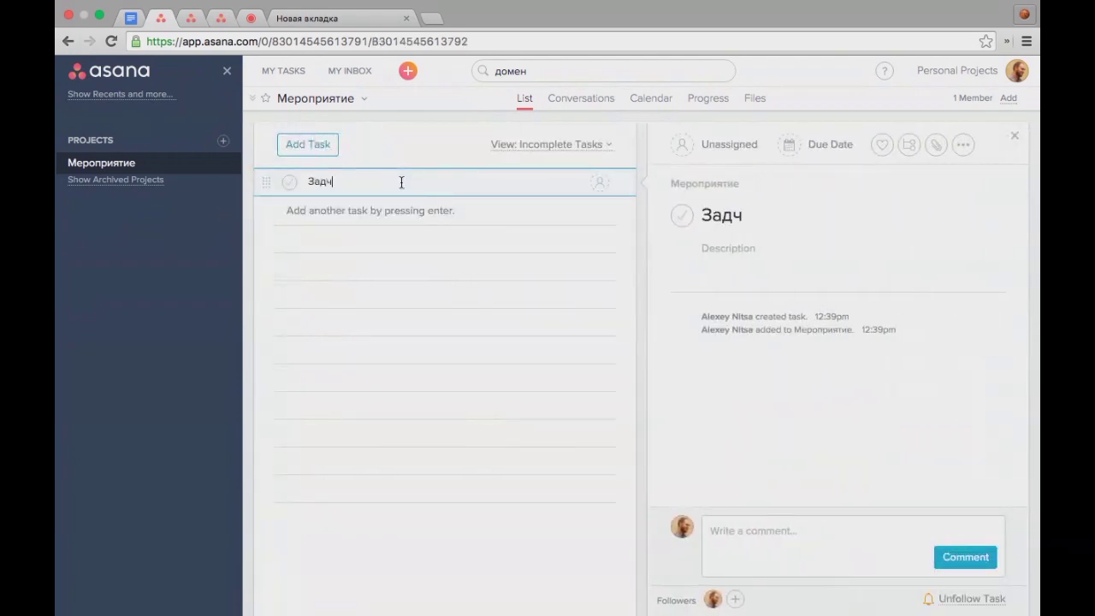
{"action": "key", "text": "BackSpace"}
{"action": "key", "text": "BackSpace"}
{"action": "key", "text": "BackSpace"}
{"action": "type", "text": "ача й"}
{"action": "key", "text": "BackSpace"}
{"action": "type", "text": "1"}
{"action": "key", "text": "Return"}
{"action": "type", "text": "Здача"}
{"action": "key", "text": "BackSpace"}
{"action": "key", "text": "BackSpace"}
{"action": "key", "text": "BackSpace"}
{"action": "key", "text": "BackSpace"}
{"action": "type", "text": "адача 2"}
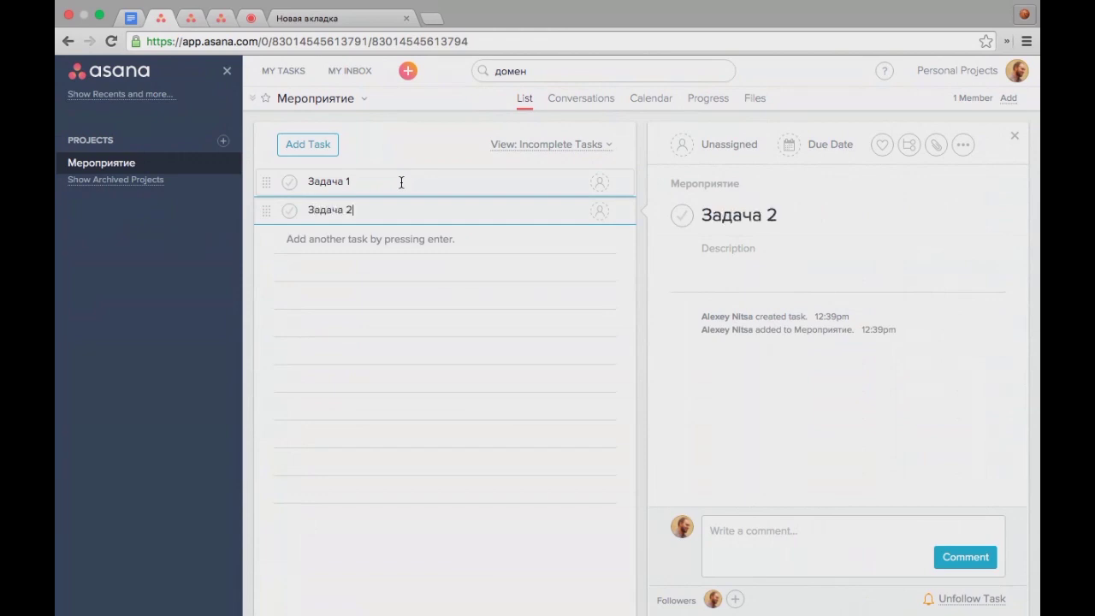
Step: Add the tasks "Задача 3", "Задача 4" and "Задача 5" below Задача 2
{"action": "key", "text": "Return"}
{"action": "type", "text": "Задача 3"}
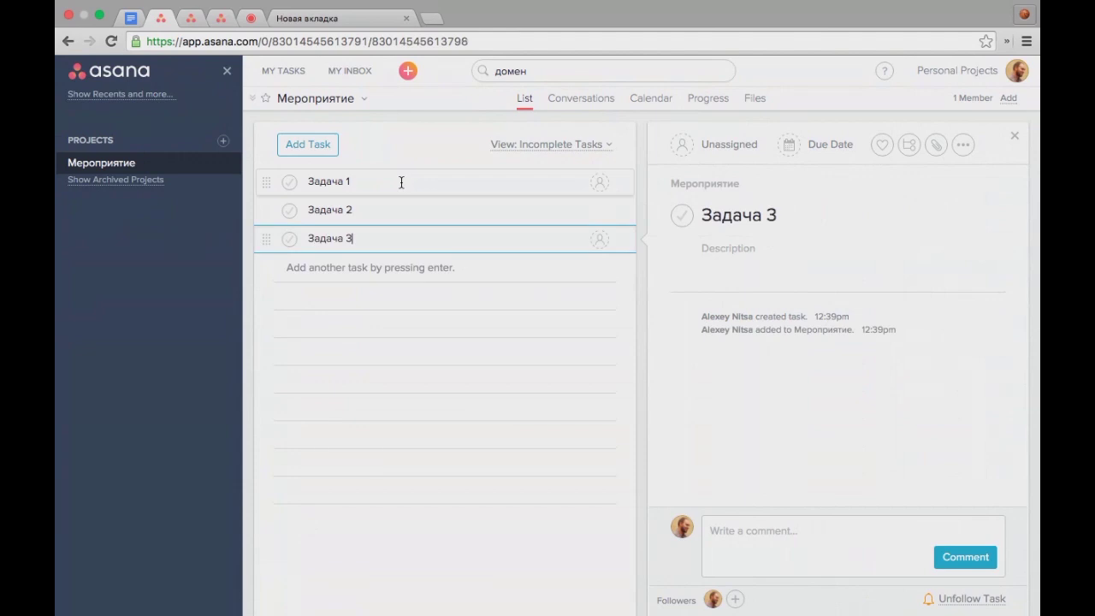
{"action": "key", "text": "Return"}
{"action": "type", "text": "Задача 4"}
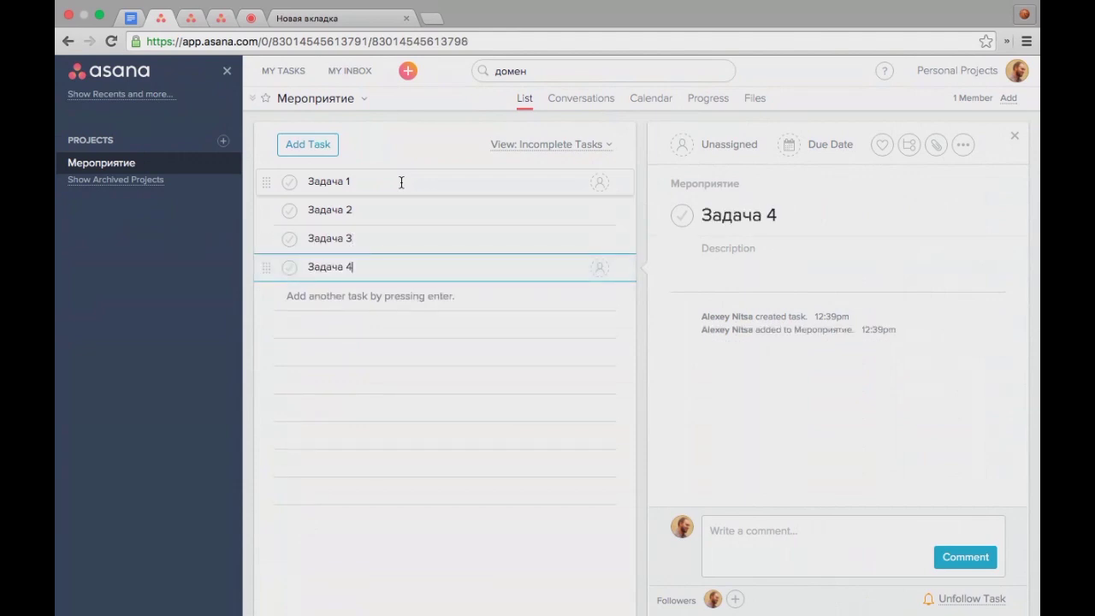
{"action": "key", "text": "Return"}
{"action": "type", "text": "Зад"}
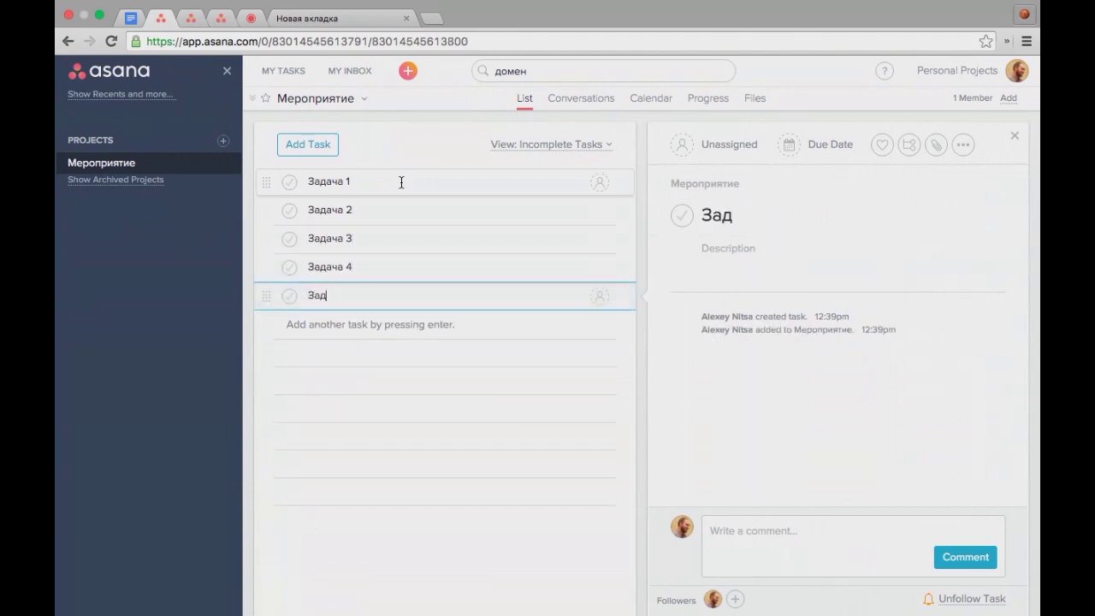
{"action": "type", "text": "ача 5"}
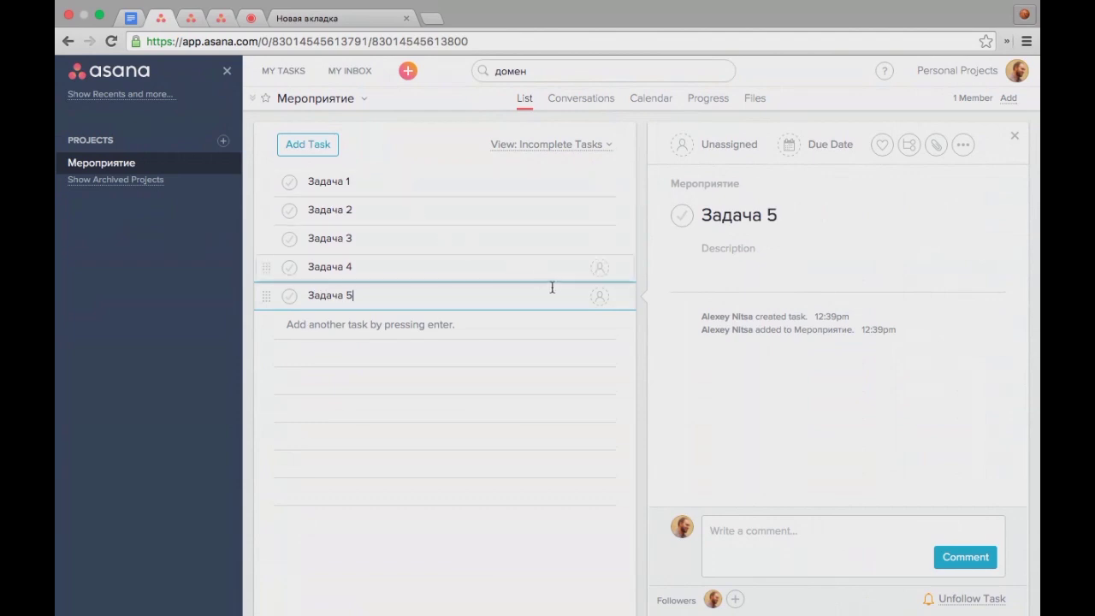
{"action": "key", "text": "Escape"}
Step: Enter the description "Определить дату мероприятия" for Задача 1 and "Определить место проведения" for Задача 2
{"action": "left_click", "coordinate": [401, 182]}
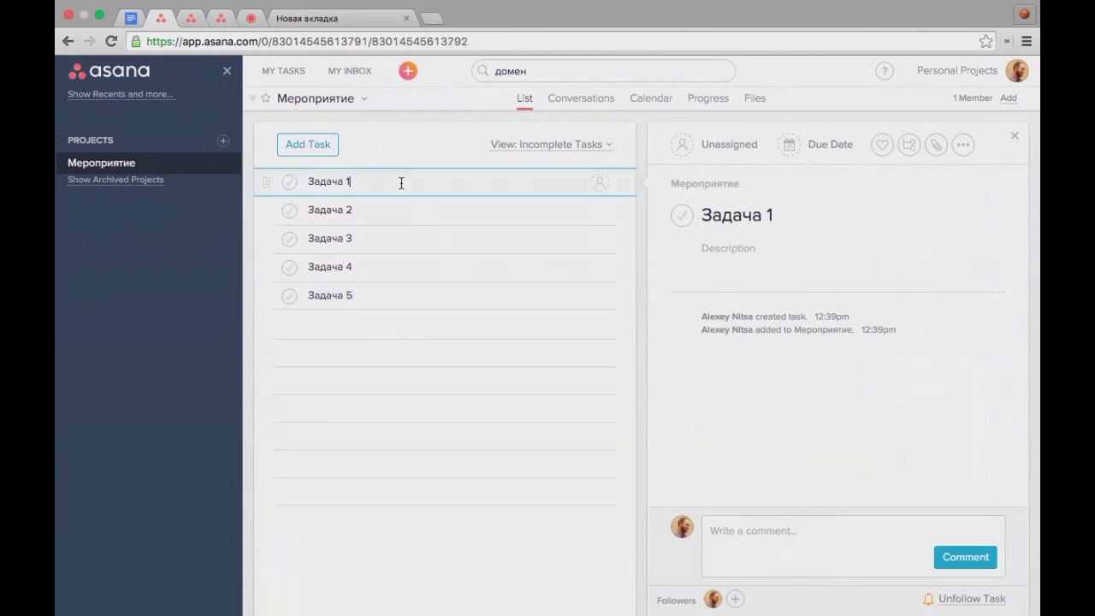
{"action": "left_click", "coordinate": [758, 248]}
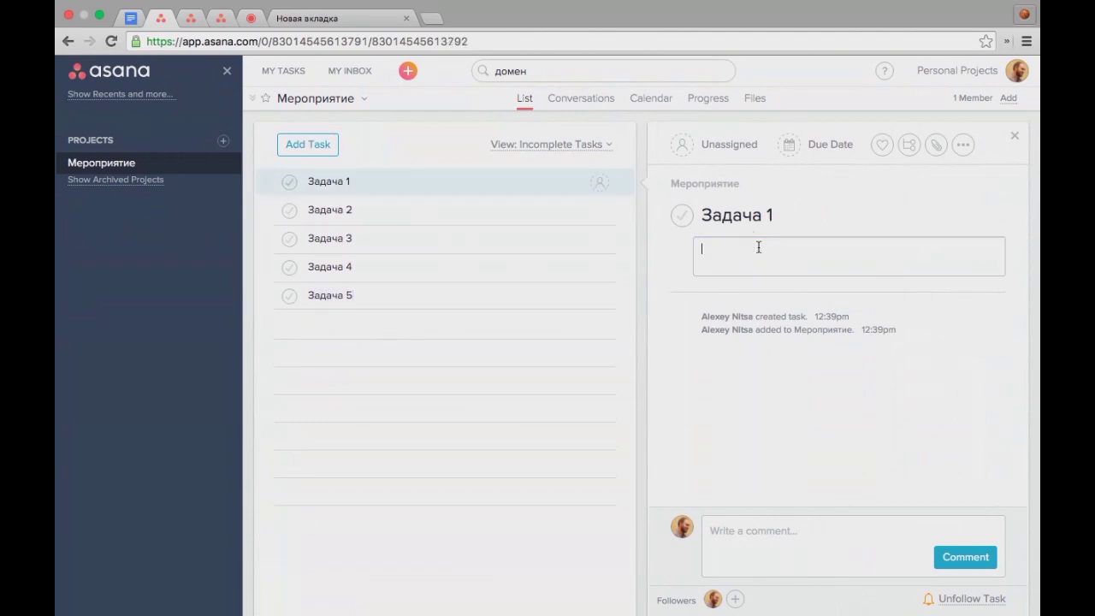
{"action": "type", "text": "Определить дату мерие"}
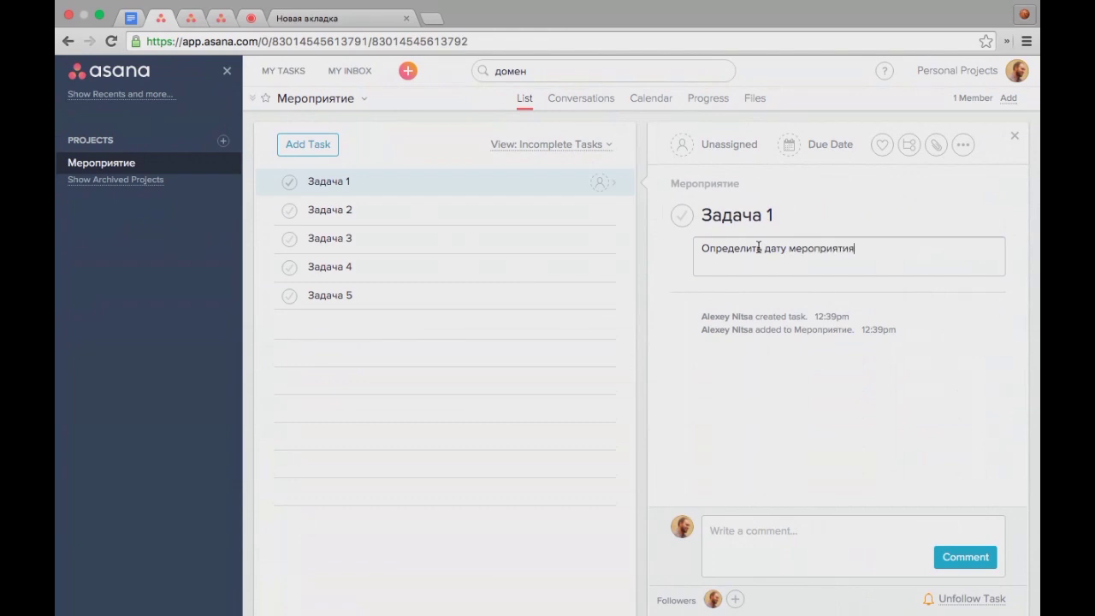
{"action": "left_click", "coordinate": [458, 211]}
{"action": "left_click", "coordinate": [743, 256]}
{"action": "type", "text": "Определить место проведения"}
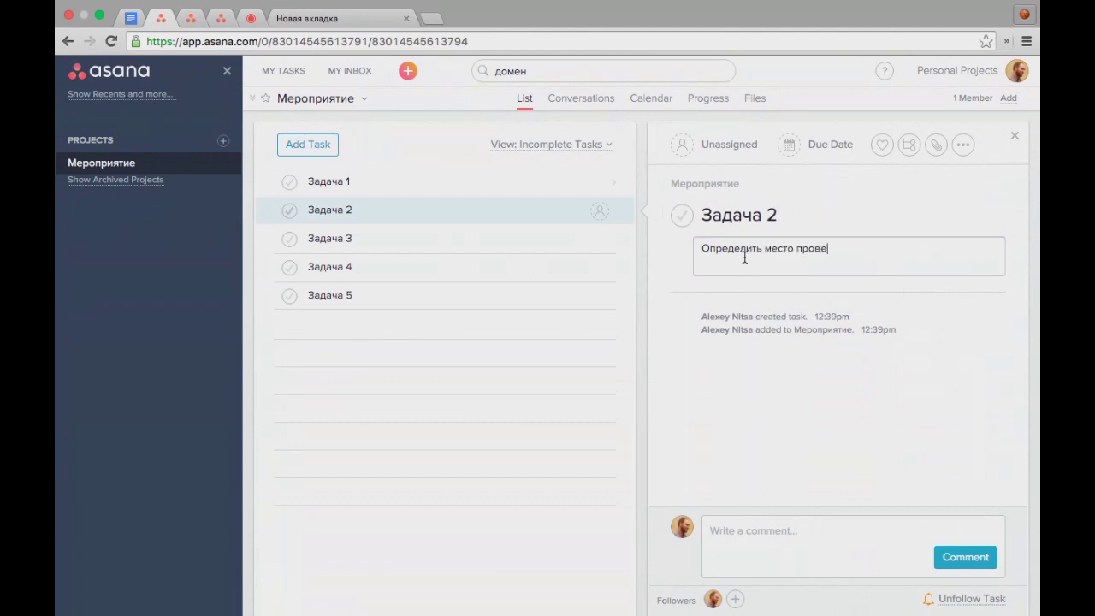
Step: Enter "Инфопартнеры" as the description of Задача 3
{"action": "left_click", "coordinate": [499, 235]}
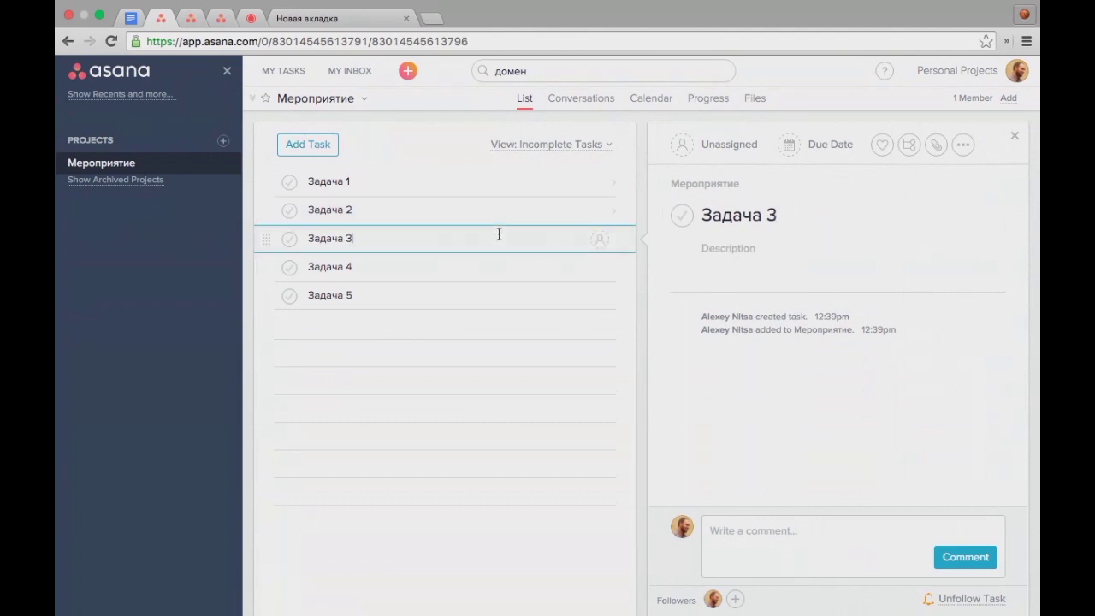
{"action": "left_click", "coordinate": [756, 255]}
{"action": "type", "text": "Инфорпатнеры"}
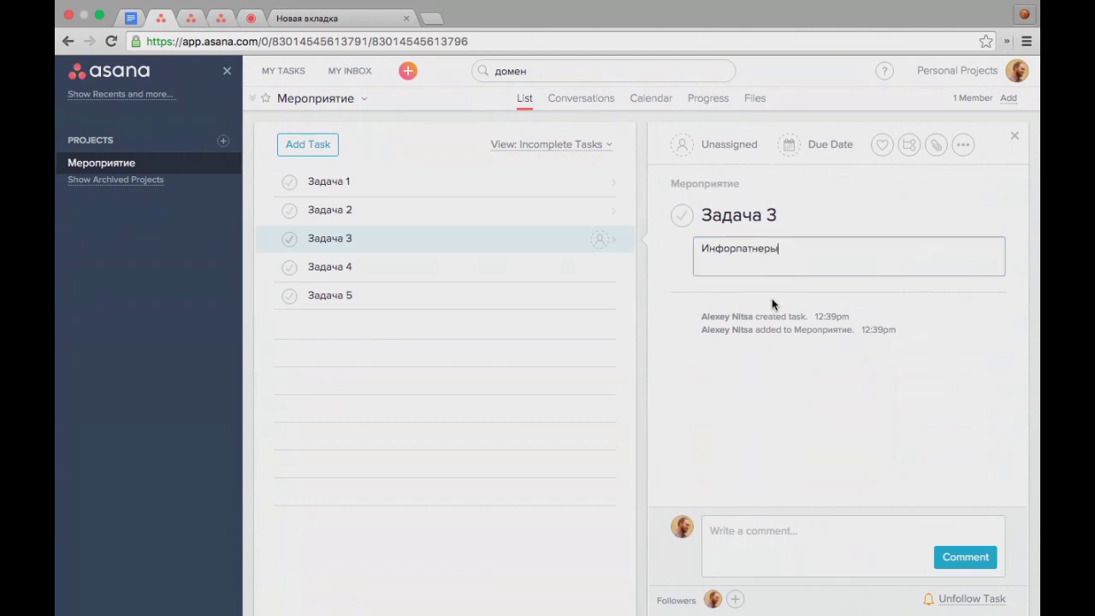
{"action": "left_click", "coordinate": [741, 249]}
{"action": "key", "text": "BackSpace"}
{"action": "key", "text": "BackSpace"}
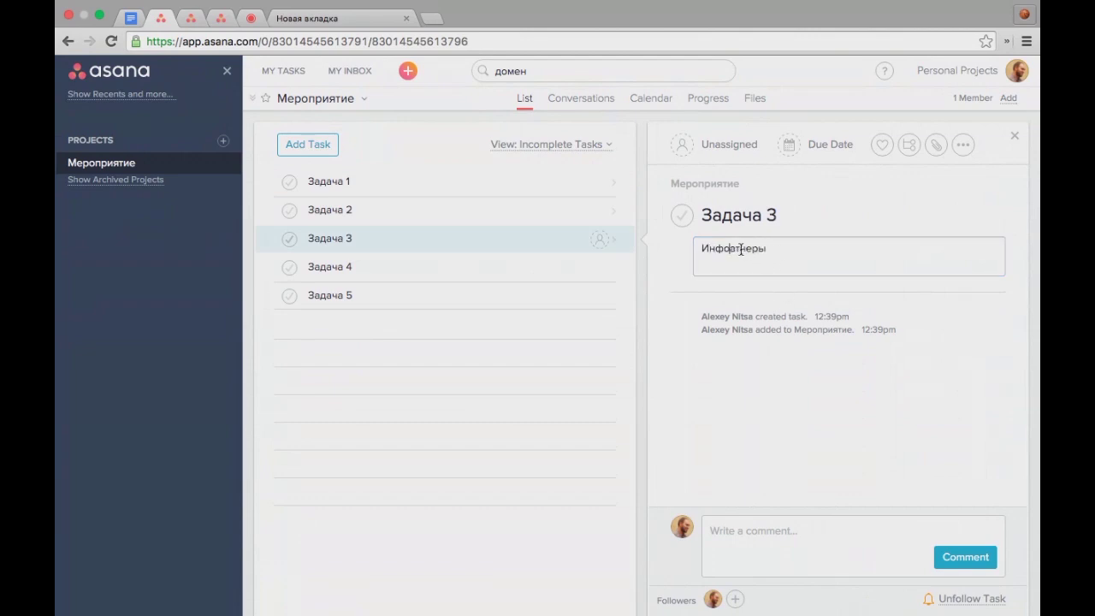
{"action": "type", "text": "п"}
{"action": "left_click", "coordinate": [741, 249]}
{"action": "type", "text": "р"}
Step: Enter the description "Анонс" for Задача 4 and "Проведение" for Задача 5
{"action": "left_click", "coordinate": [436, 269]}
{"action": "left_click", "coordinate": [728, 251]}
{"action": "type", "text": "Анонс"}
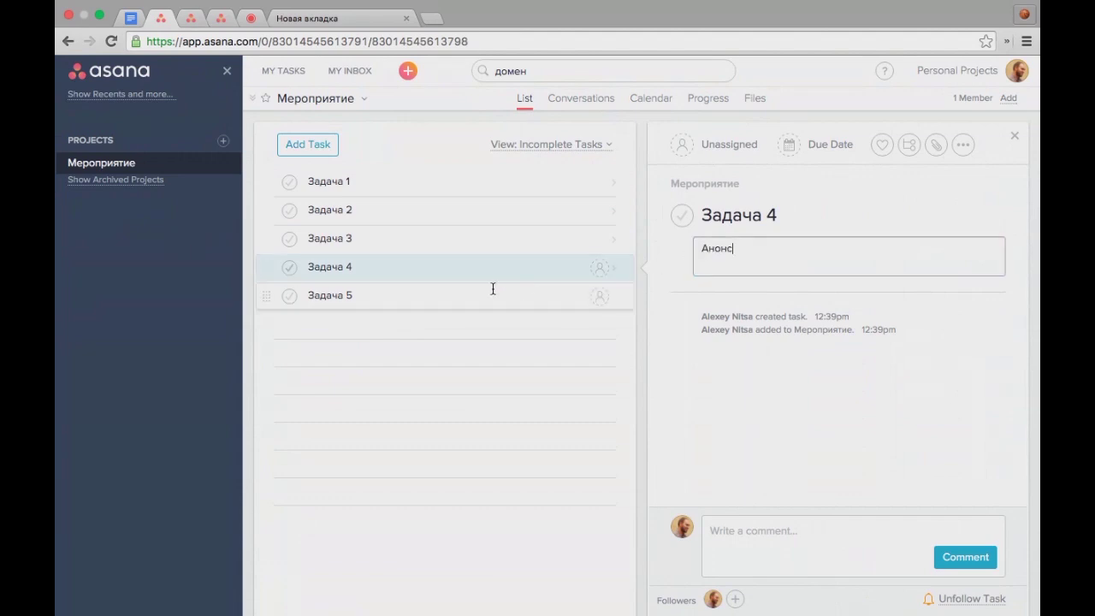
{"action": "left_click", "coordinate": [491, 292]}
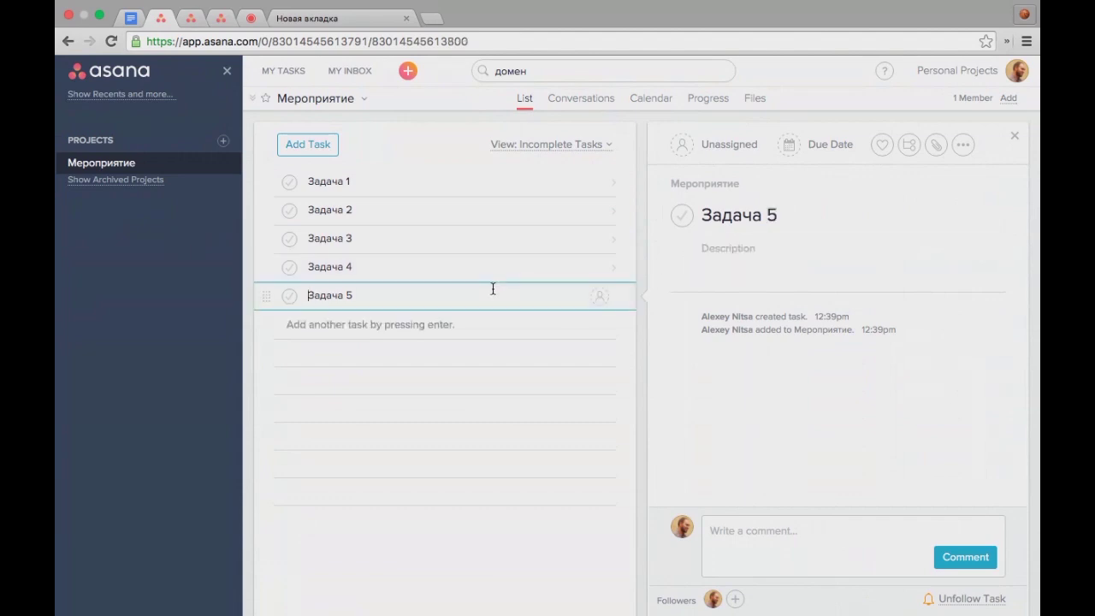
{"action": "left_click", "coordinate": [788, 253]}
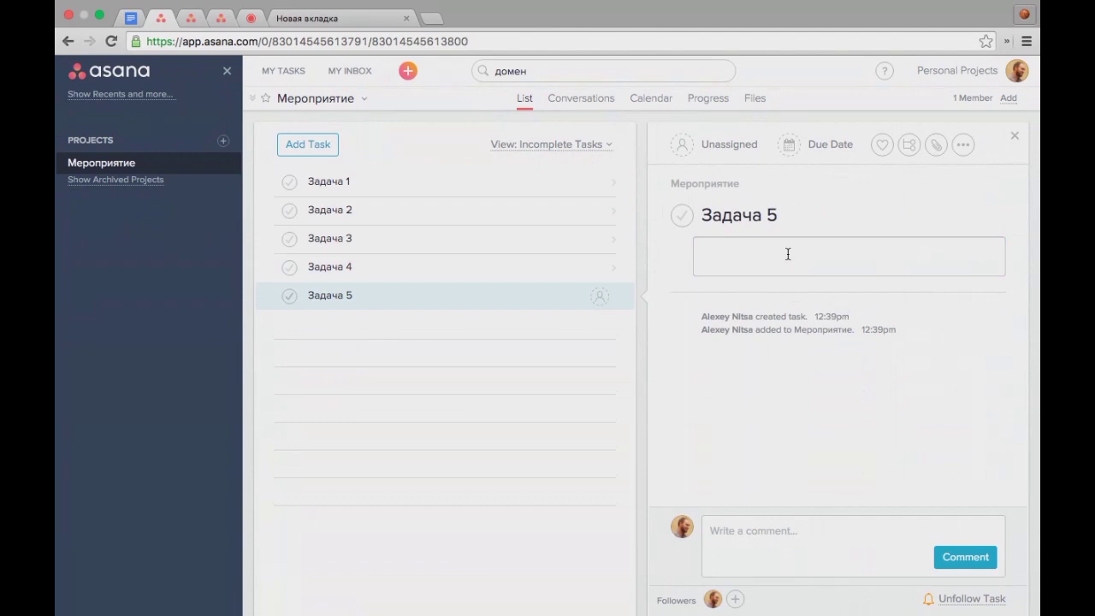
{"action": "type", "text": "Проведение"}
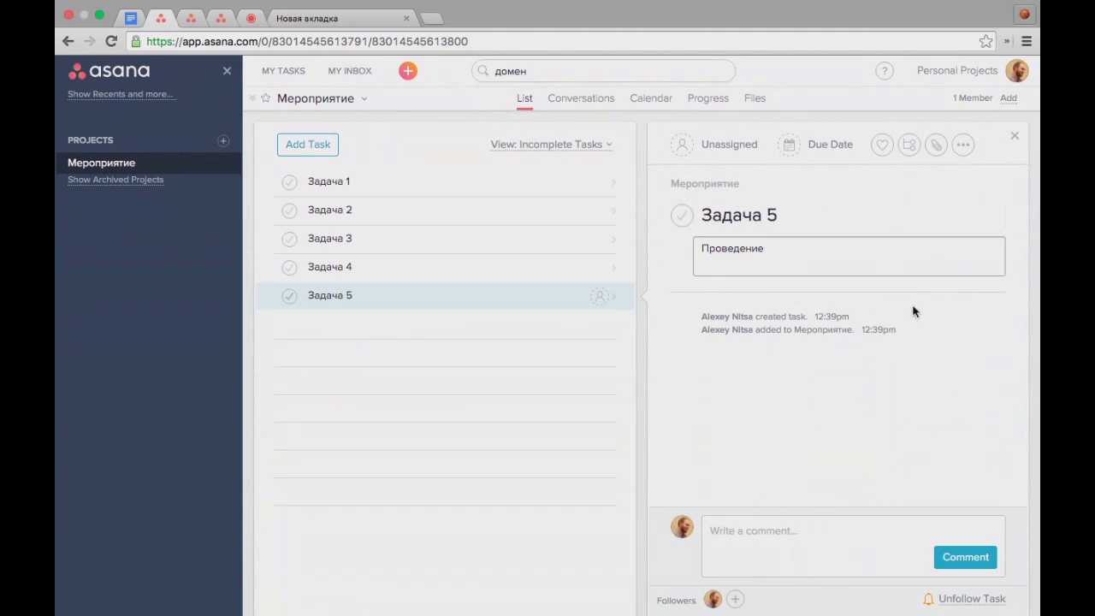
{"action": "left_click", "coordinate": [956, 315]}
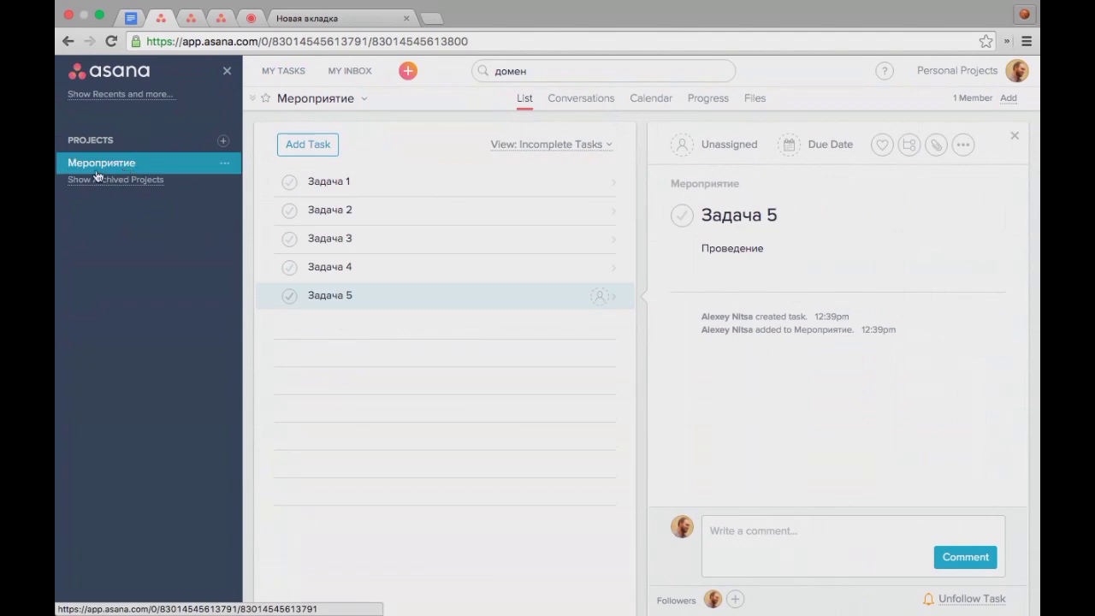
Step: Set the highlight color of the Мероприятие project to blue
{"action": "left_click", "coordinate": [225, 167]}
{"action": "mouse_move", "coordinate": [287, 190]}
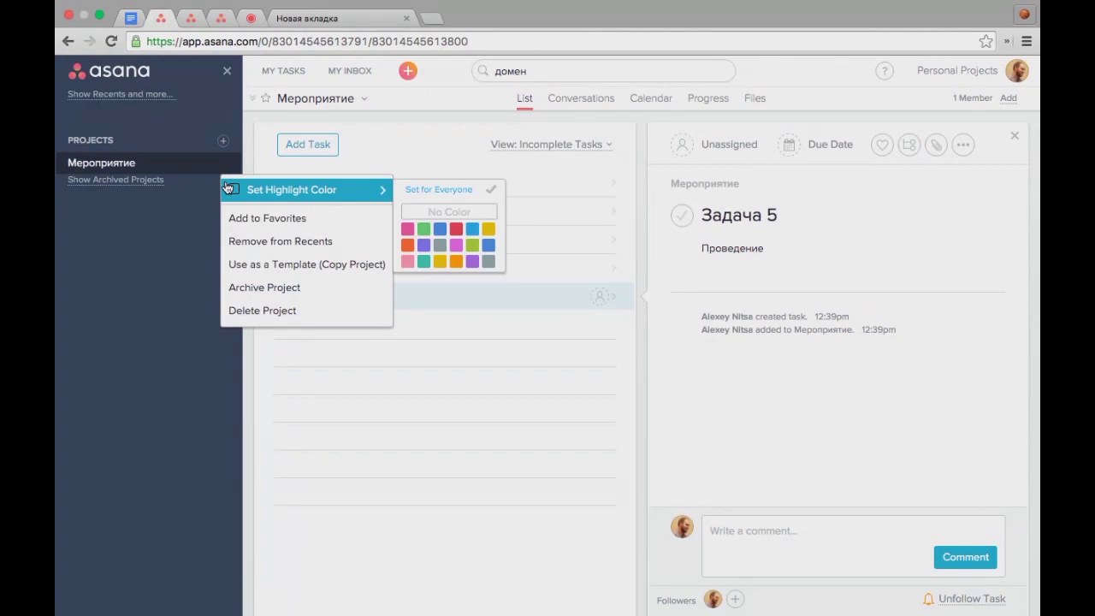
{"action": "left_click", "coordinate": [440, 229]}
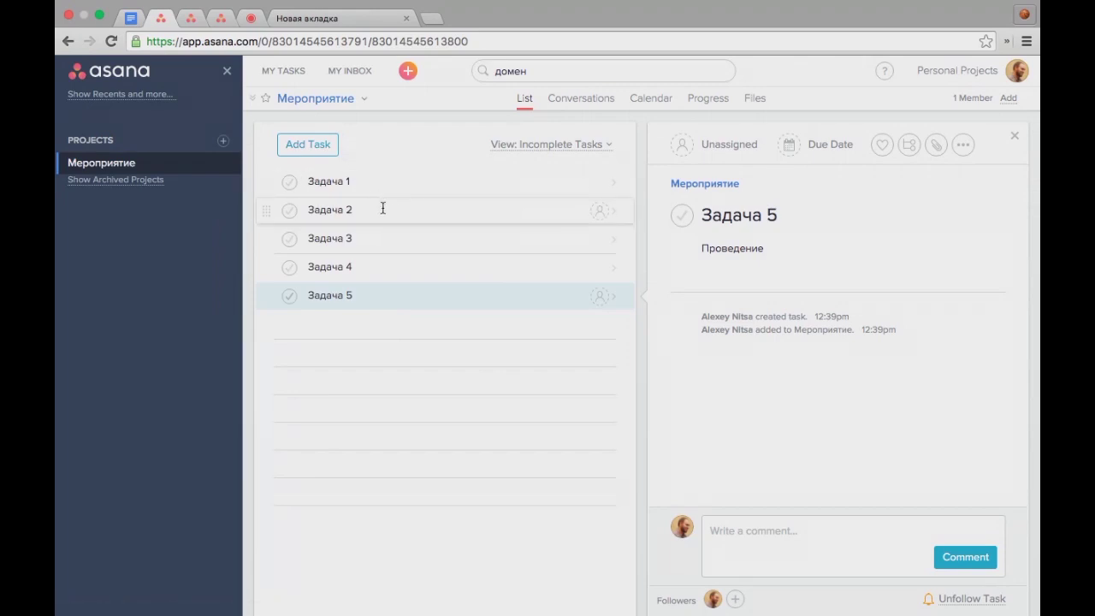
Step: Assign Задача 1 to the suggested project member
{"action": "left_click", "coordinate": [396, 181]}
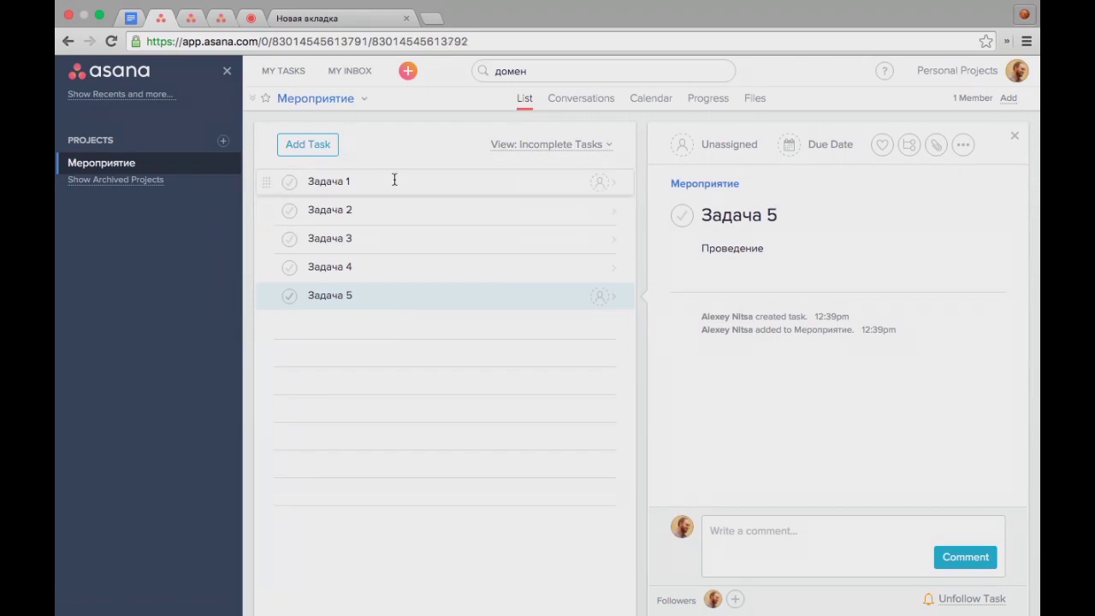
{"action": "left_click", "coordinate": [729, 155]}
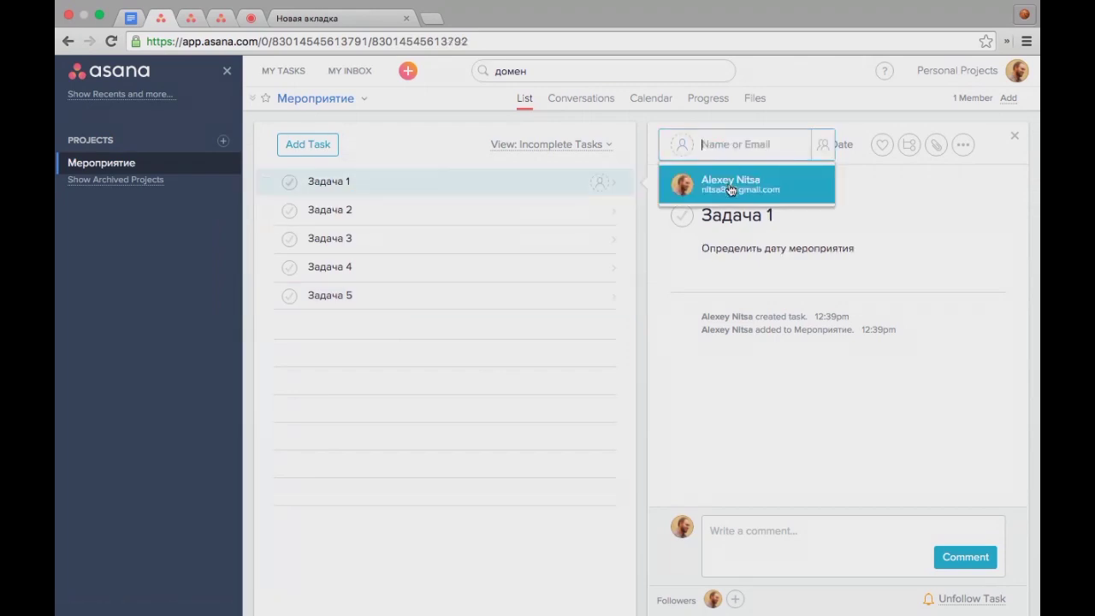
{"action": "left_click", "coordinate": [730, 185]}
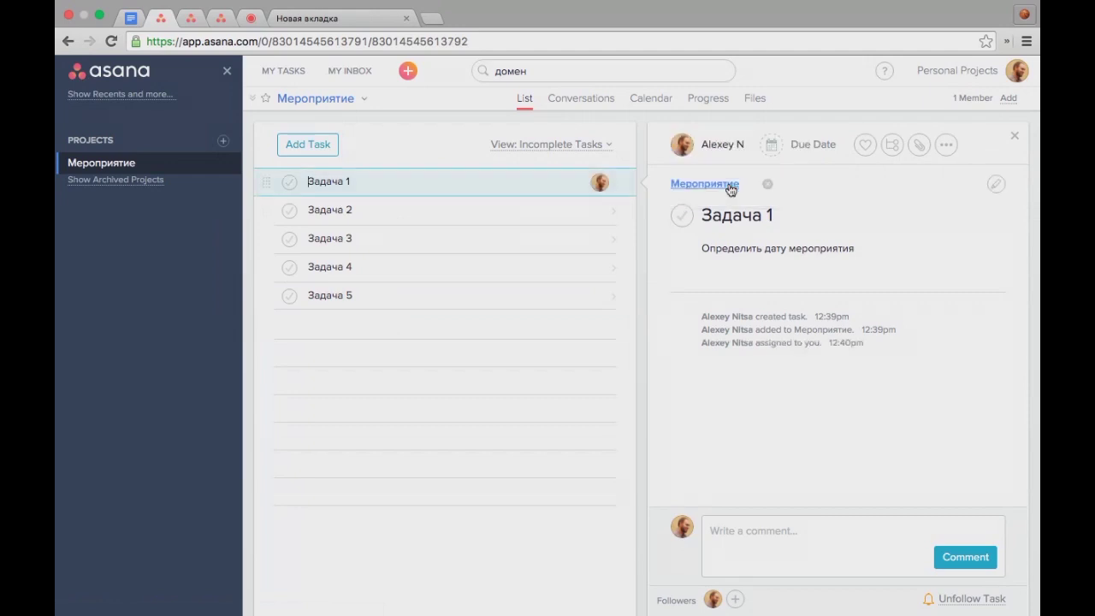
Step: Set the due date of Задача 1 to January 26 and check the task in the project's calendar
{"action": "left_click", "coordinate": [817, 147]}
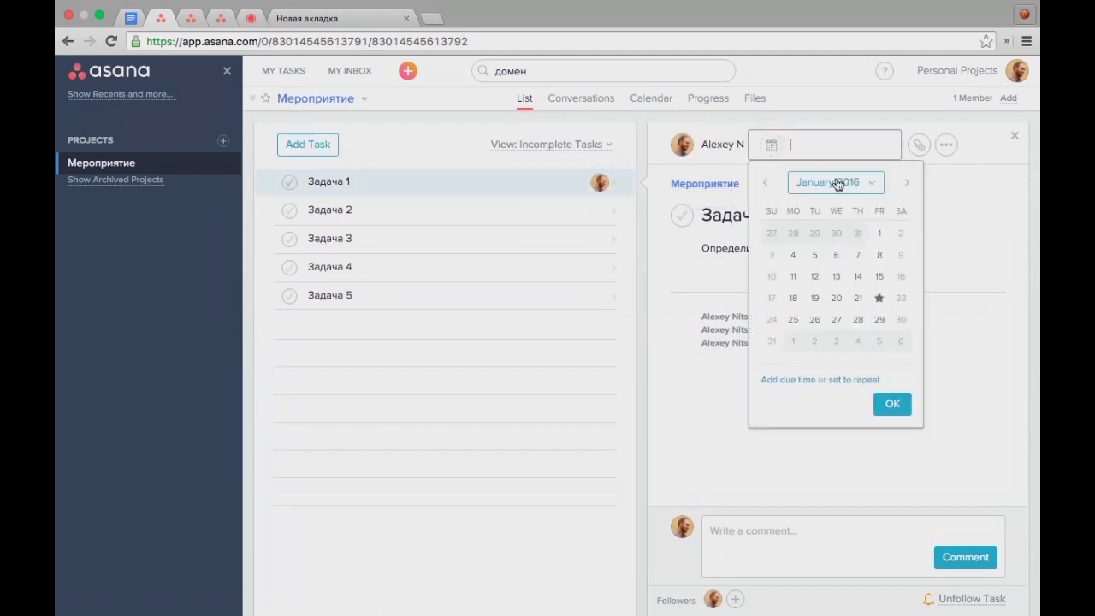
{"action": "left_click", "coordinate": [816, 319]}
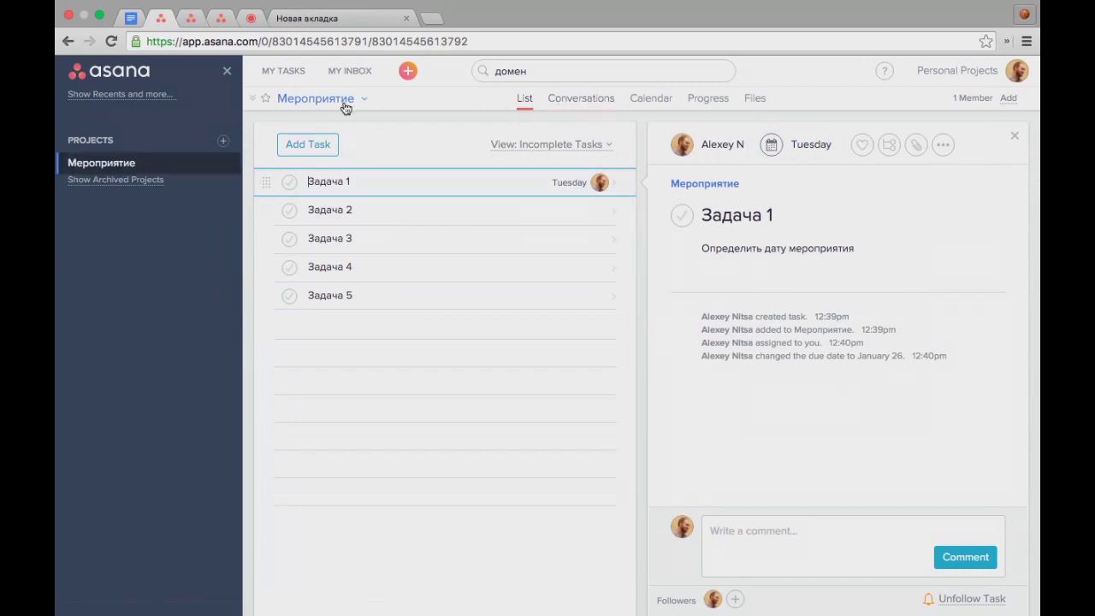
{"action": "left_click", "coordinate": [656, 102]}
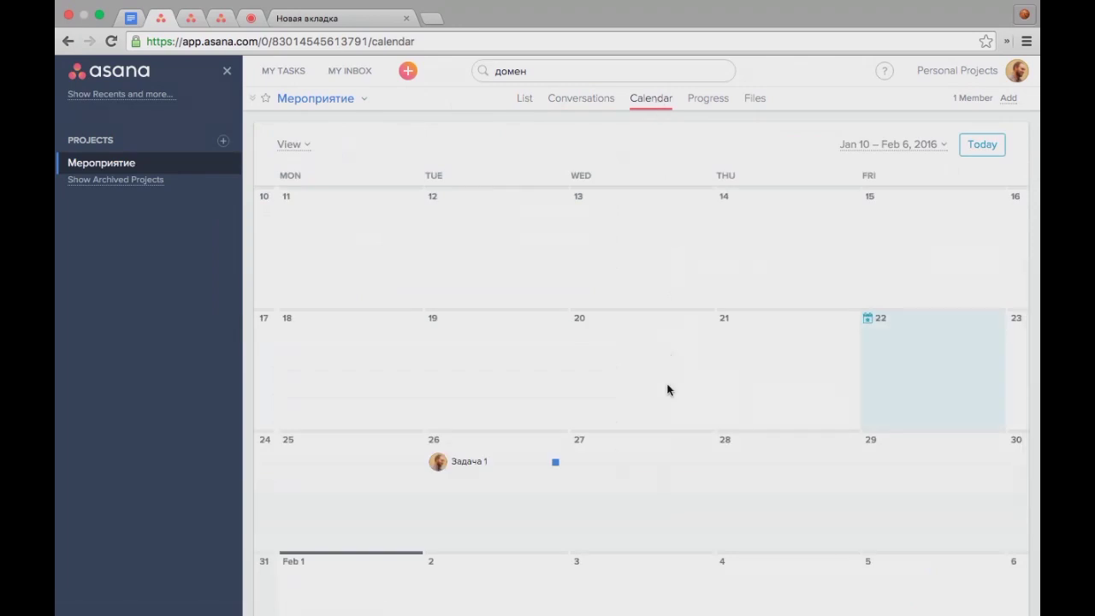
{"action": "scroll", "coordinate": [667, 389], "scroll_direction": "down", "scroll_amount": 2}
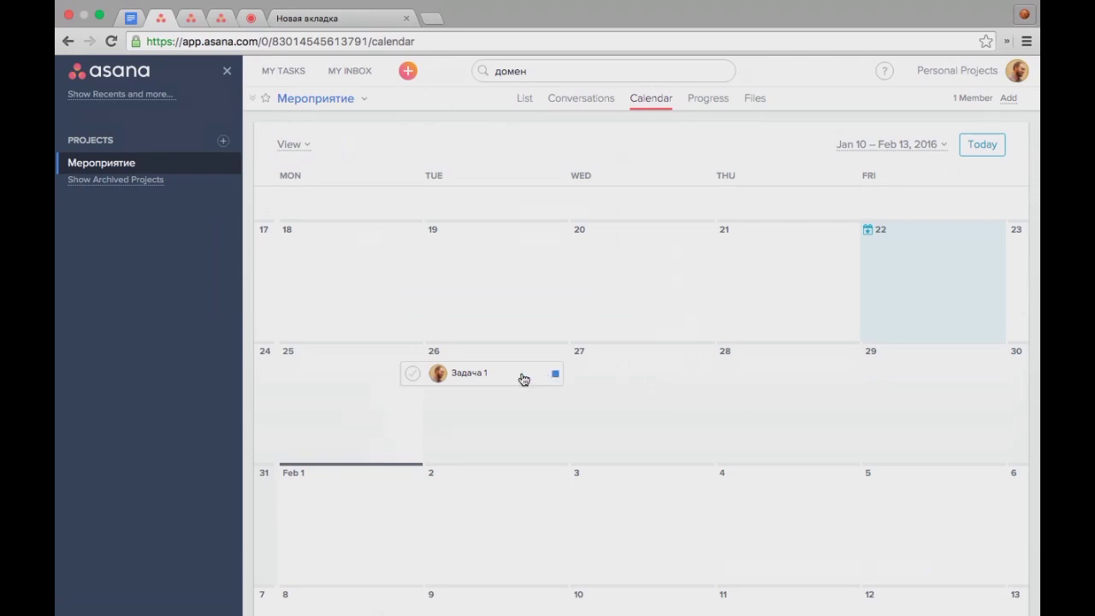
Step: Copy the Мероприятие project as a template named "Copy of Мероприятие", keeping the default included items
{"action": "left_click", "coordinate": [127, 165]}
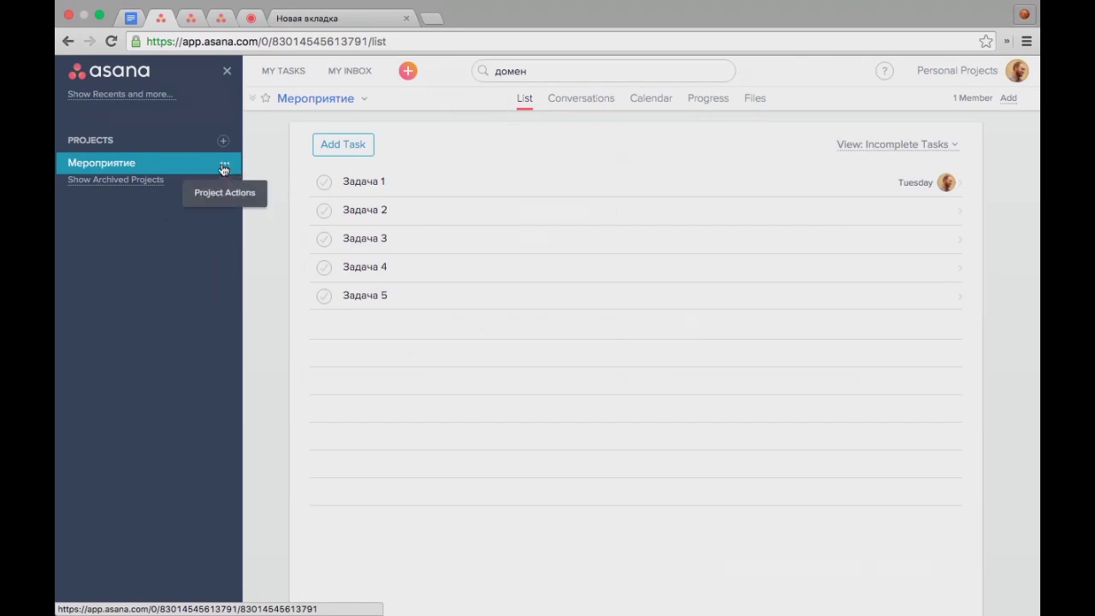
{"action": "left_click", "coordinate": [225, 165]}
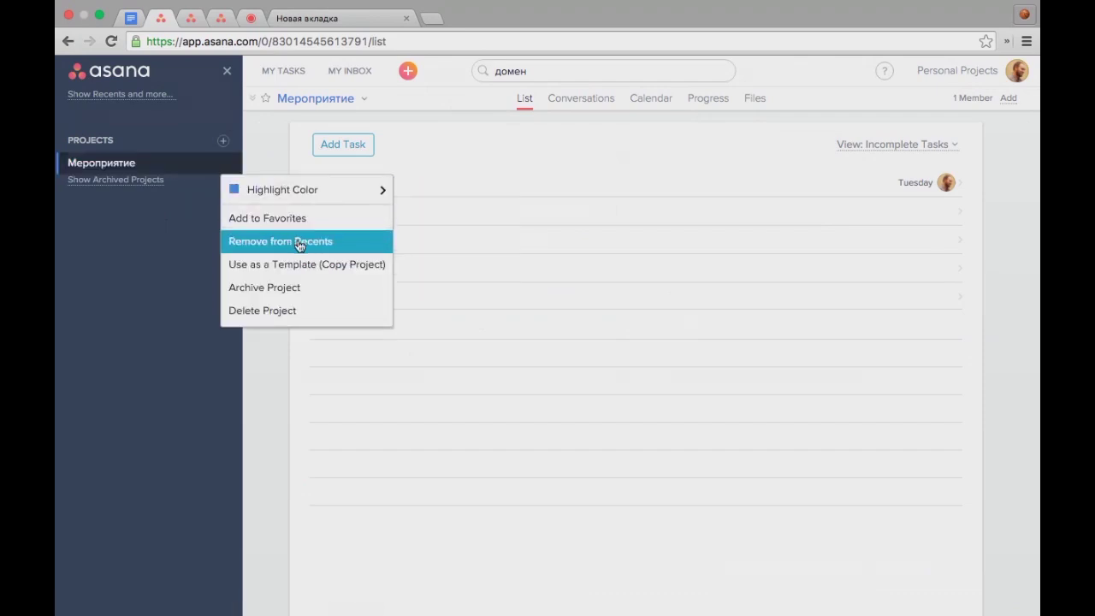
{"action": "left_click", "coordinate": [342, 267]}
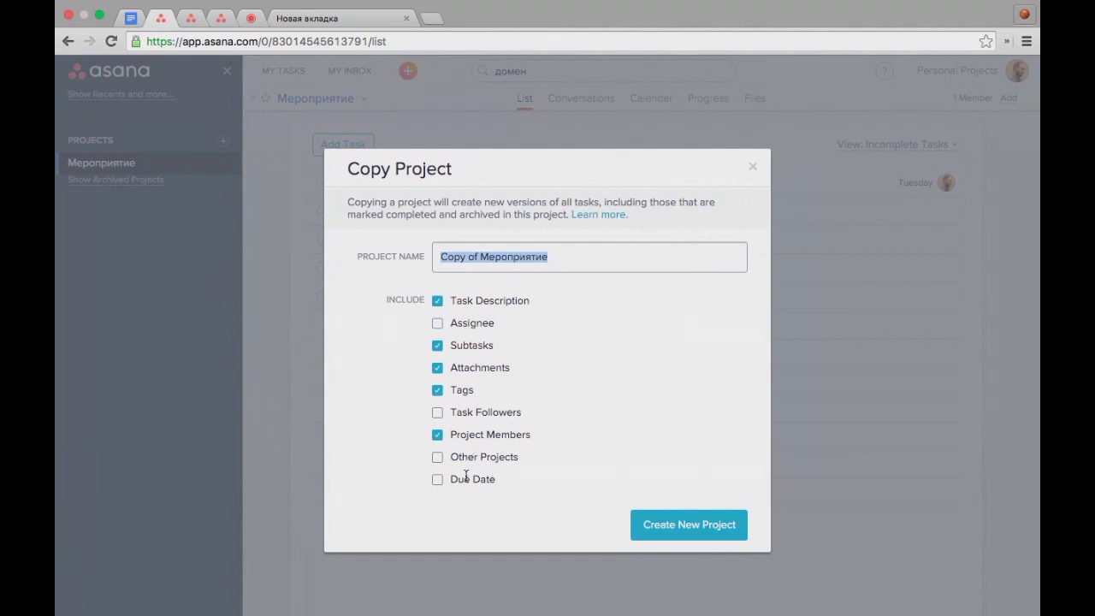
{"action": "left_click", "coordinate": [694, 526]}
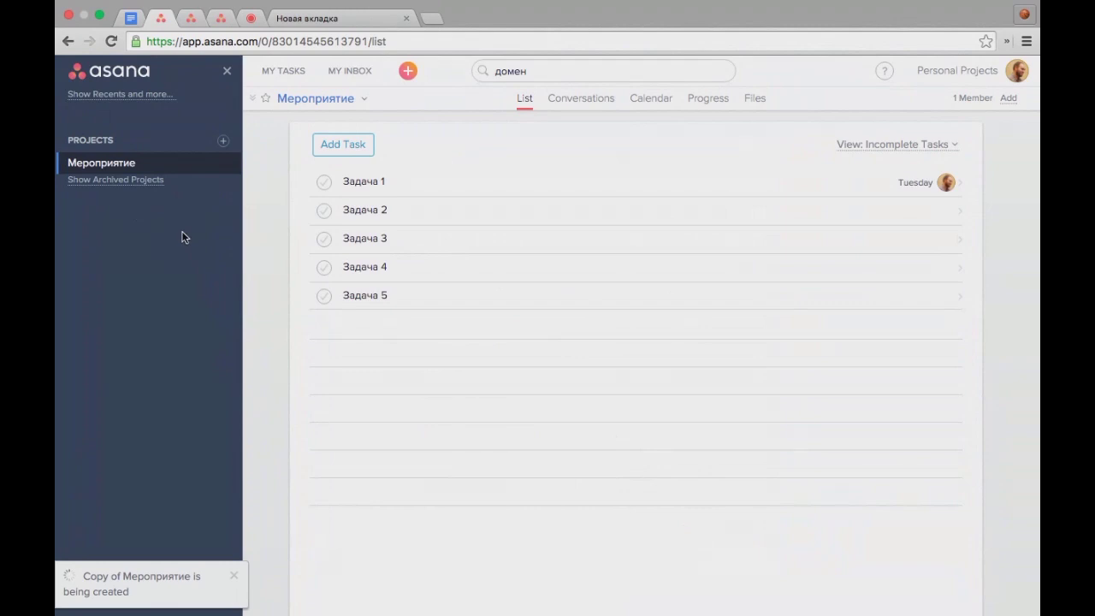
Step: Switch to the Mind conference to read the participants' chat questions, and return to Asana
{"action": "left_click", "coordinate": [257, 24]}
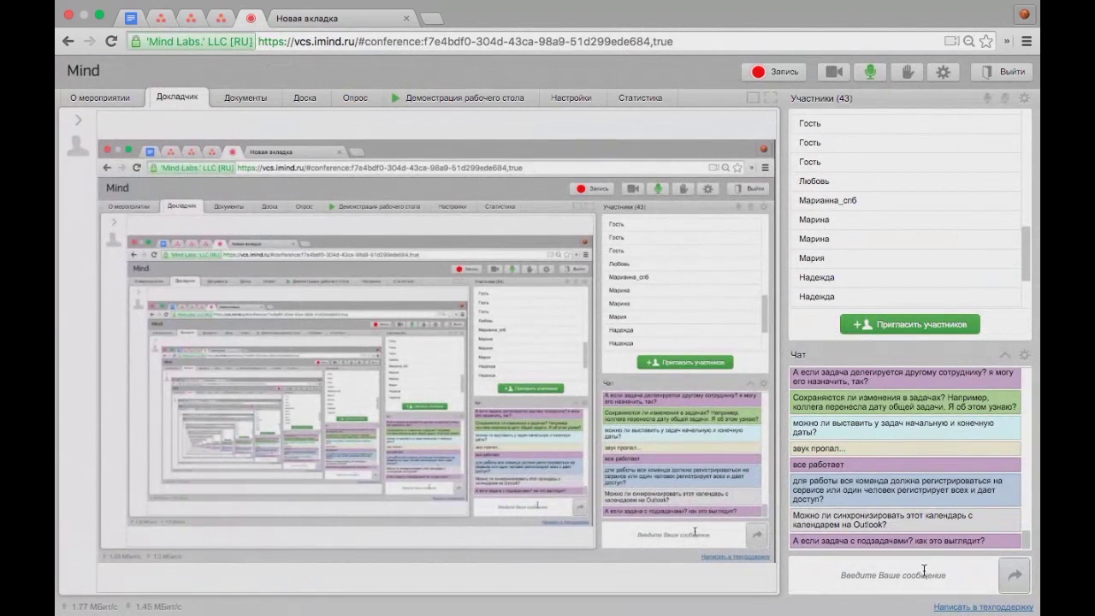
{"action": "scroll", "coordinate": [924, 495], "scroll_direction": "up", "scroll_amount": 3}
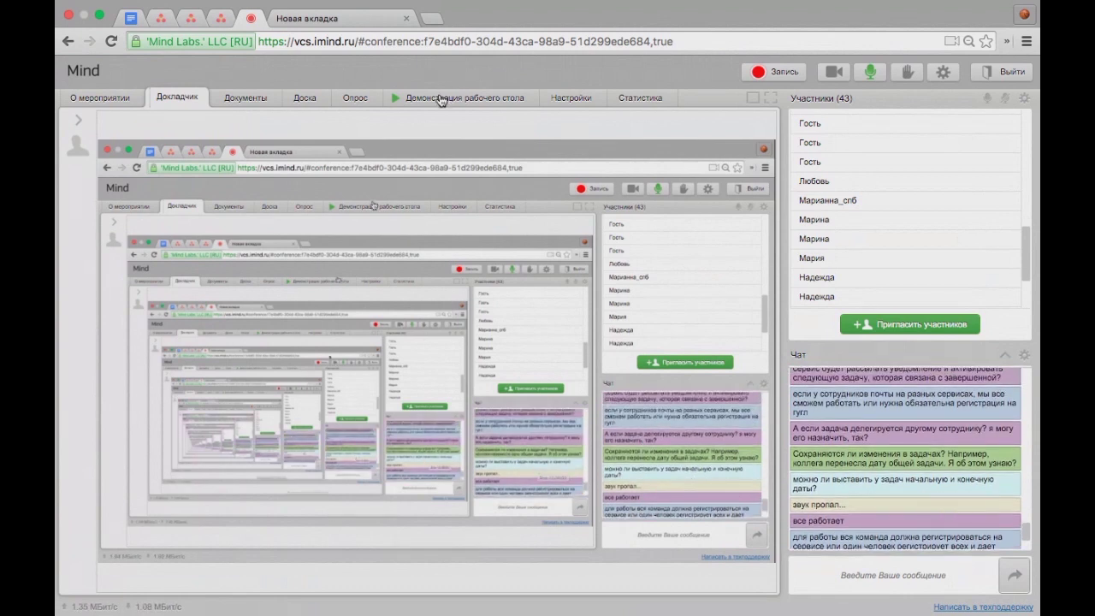
{"action": "left_click", "coordinate": [479, 100]}
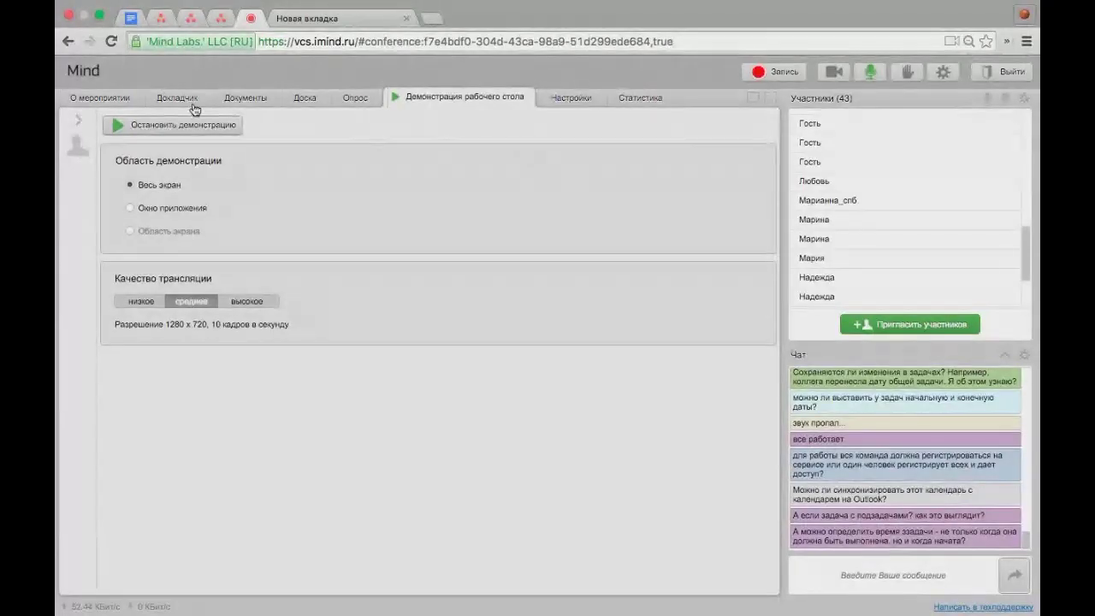
{"action": "left_click", "coordinate": [179, 99]}
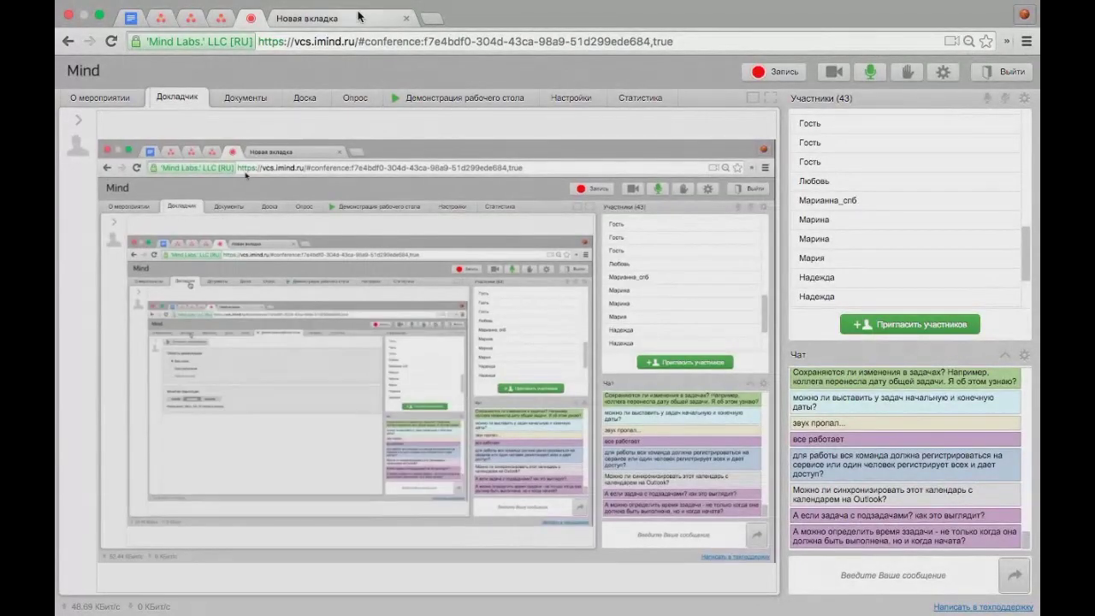
{"action": "left_click", "coordinate": [161, 17]}
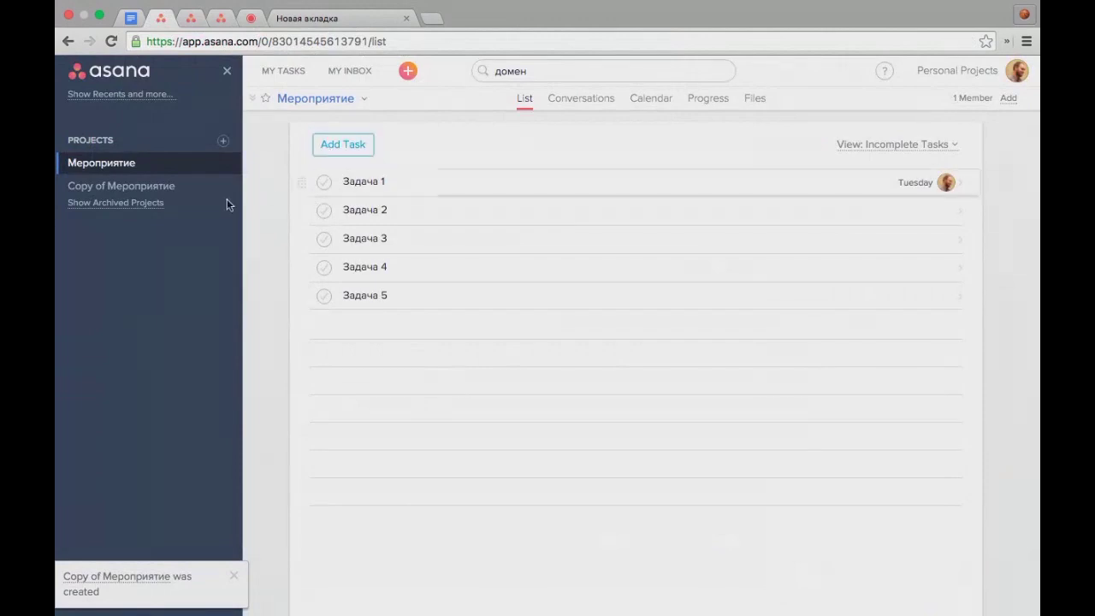
Step: Add a subtask named "Подзадача" to Задача 1 in the Мероприятие project
{"action": "left_click", "coordinate": [162, 193]}
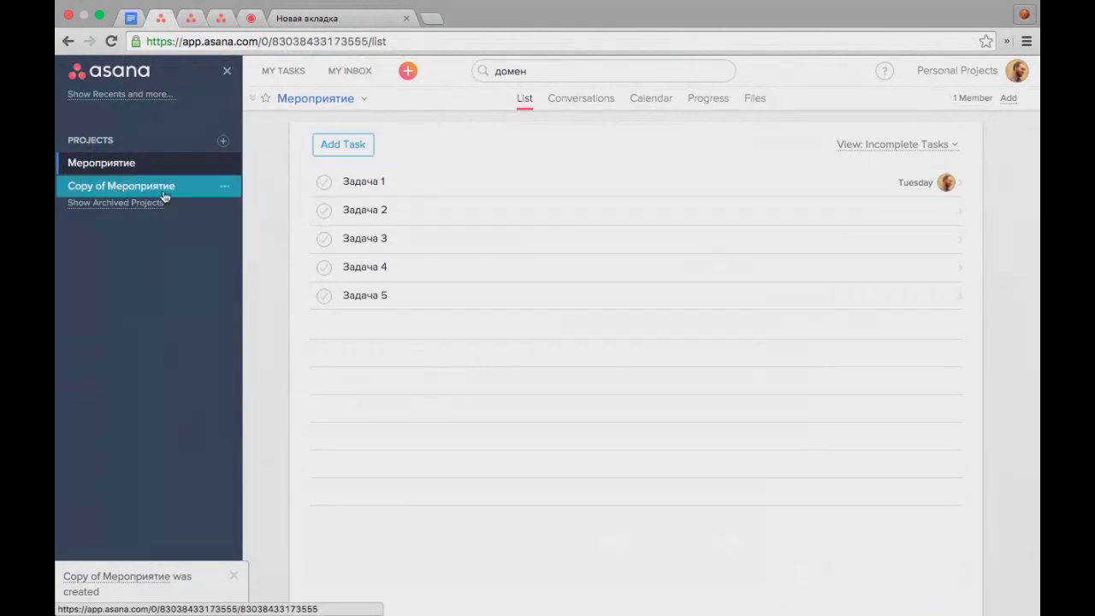
{"action": "left_click", "coordinate": [227, 71]}
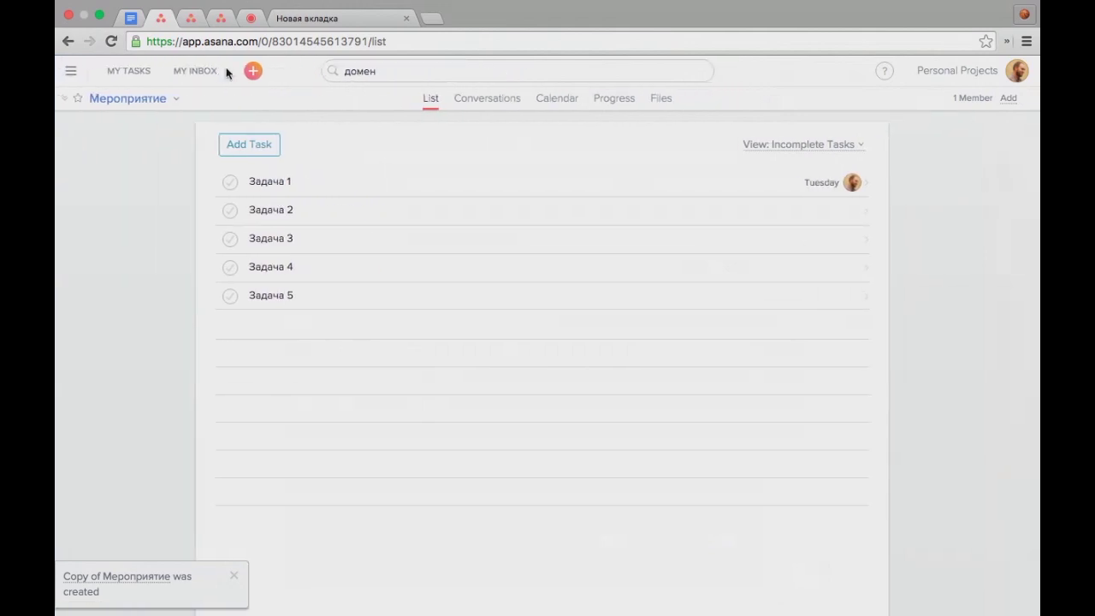
{"action": "left_click", "coordinate": [361, 188]}
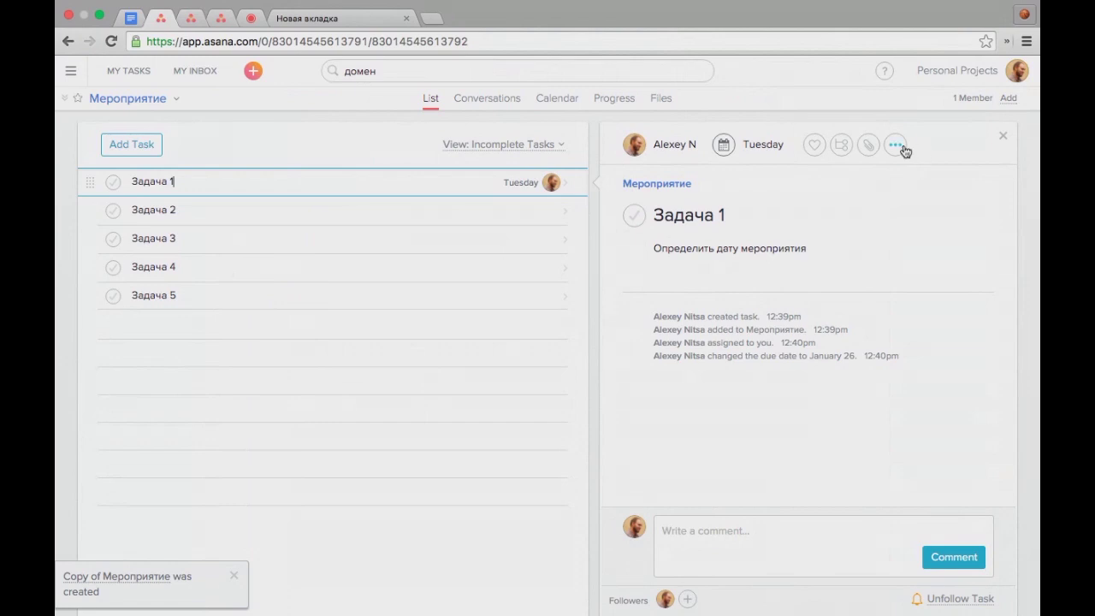
{"action": "left_click", "coordinate": [840, 146]}
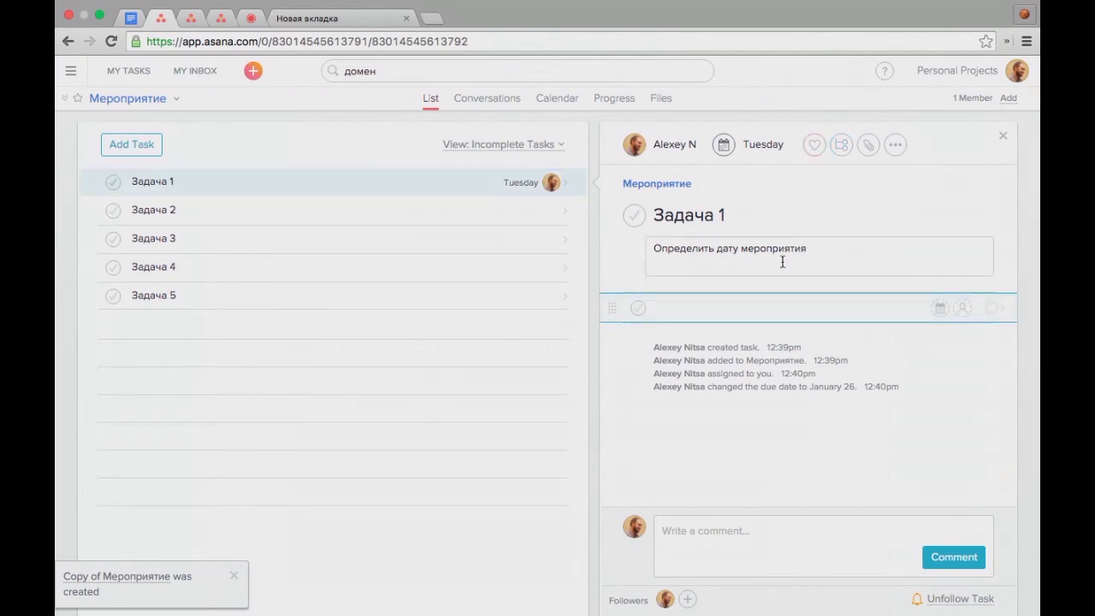
{"action": "type", "text": "Подзадача"}
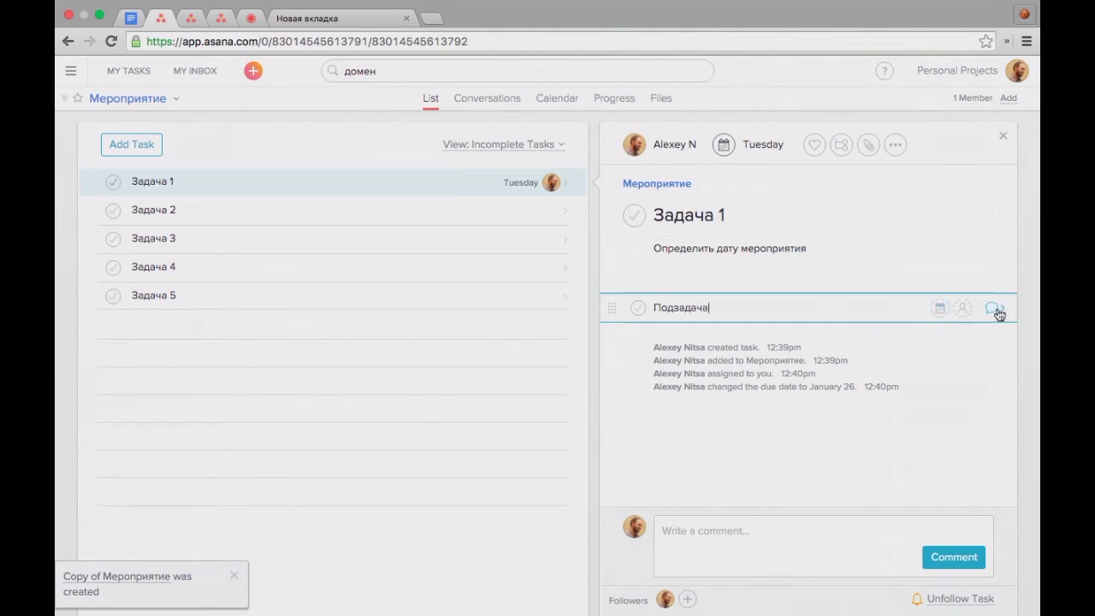
Step: Examine the details of the subtask Подзадача, including its description field, assignee choices and additional task actions
{"action": "left_click", "coordinate": [996, 310]}
{"action": "left_click", "coordinate": [791, 271]}
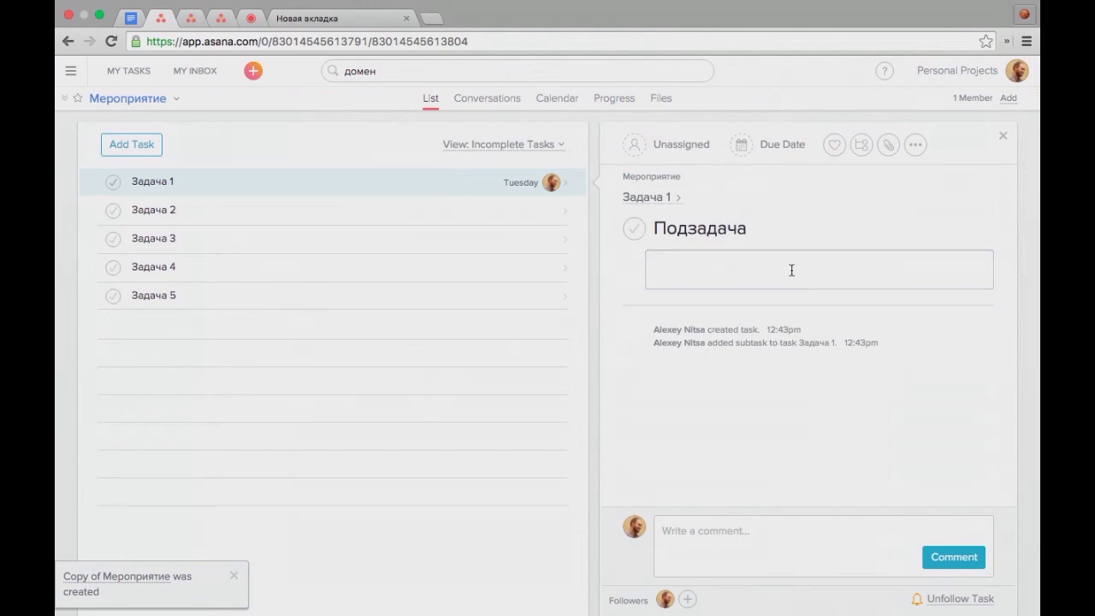
{"action": "left_click", "coordinate": [649, 198]}
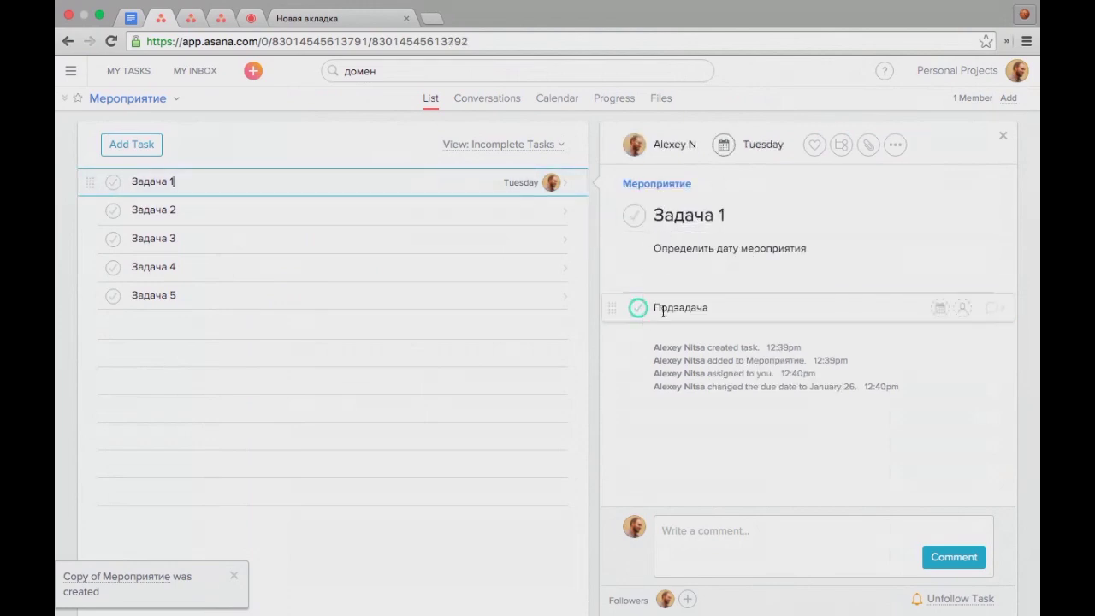
{"action": "left_click", "coordinate": [1005, 310]}
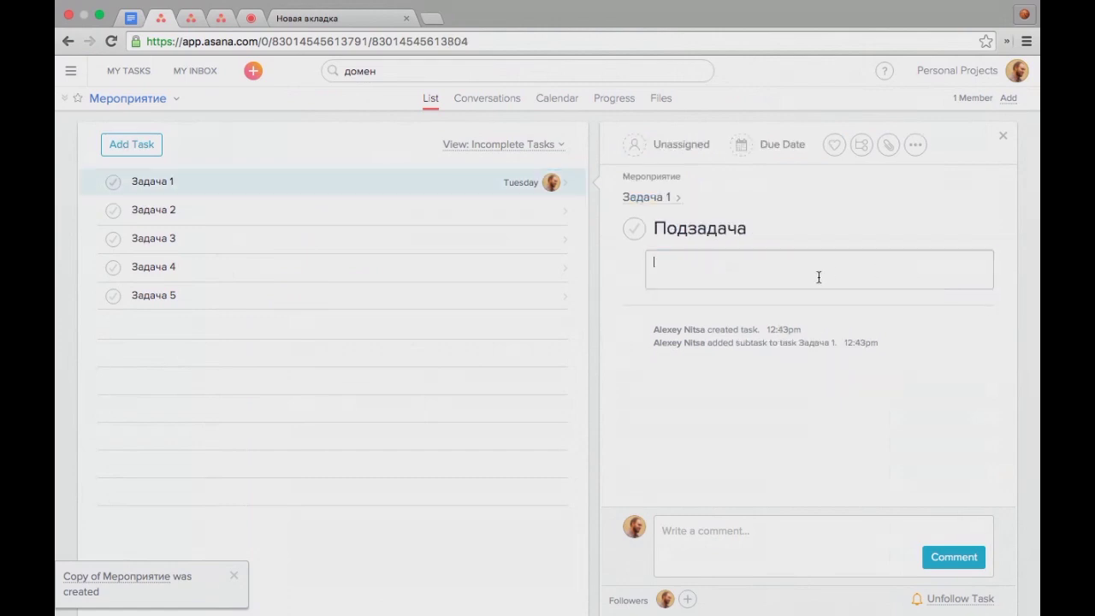
{"action": "left_click", "coordinate": [684, 151]}
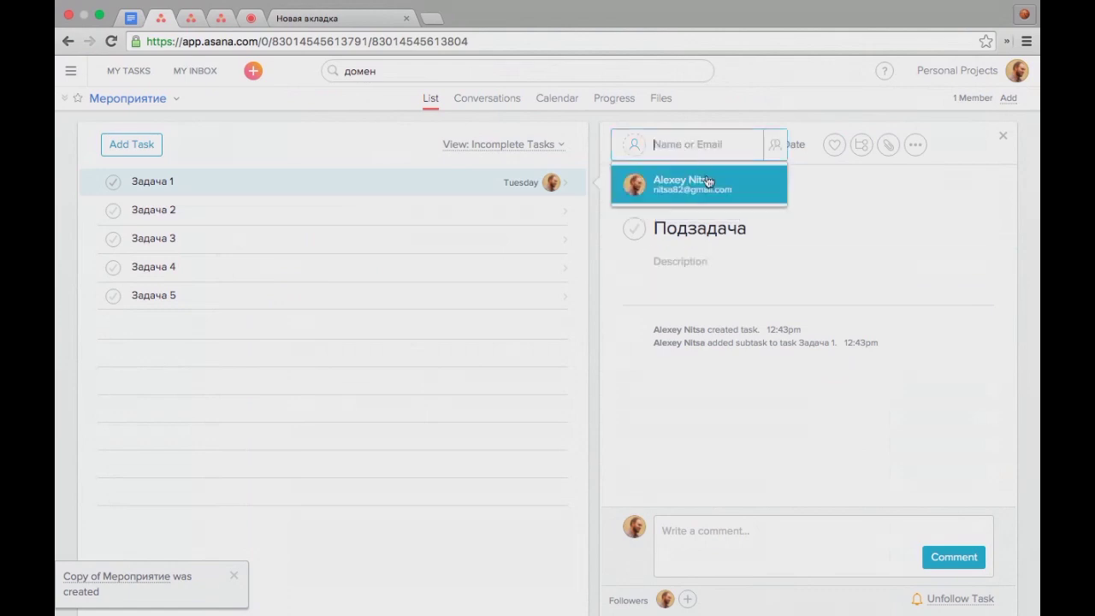
{"action": "left_click", "coordinate": [839, 194]}
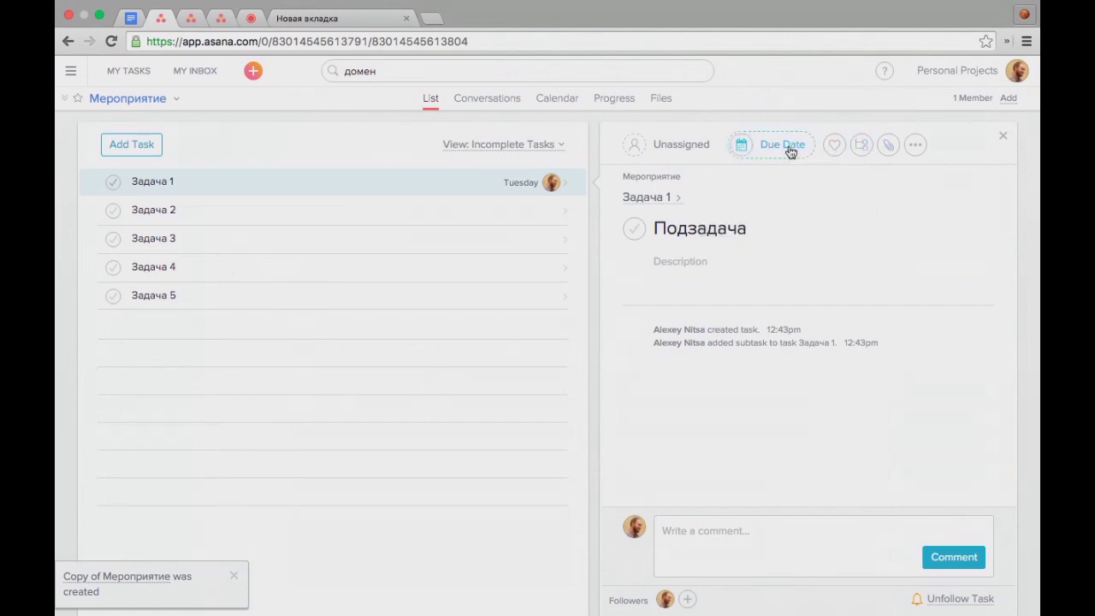
{"action": "left_click", "coordinate": [916, 145]}
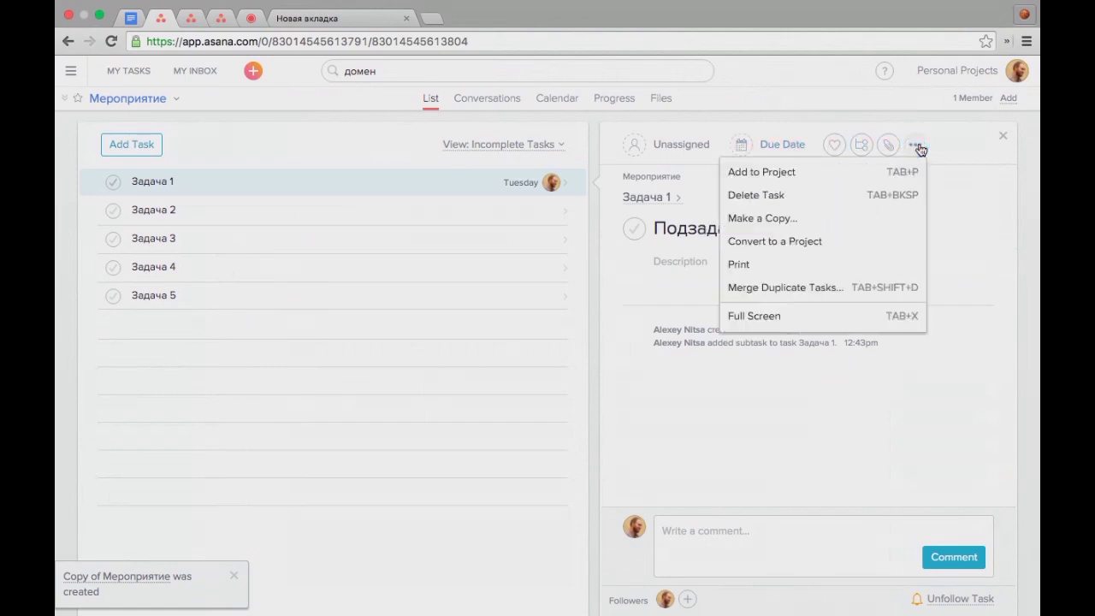
{"action": "left_click", "coordinate": [963, 177]}
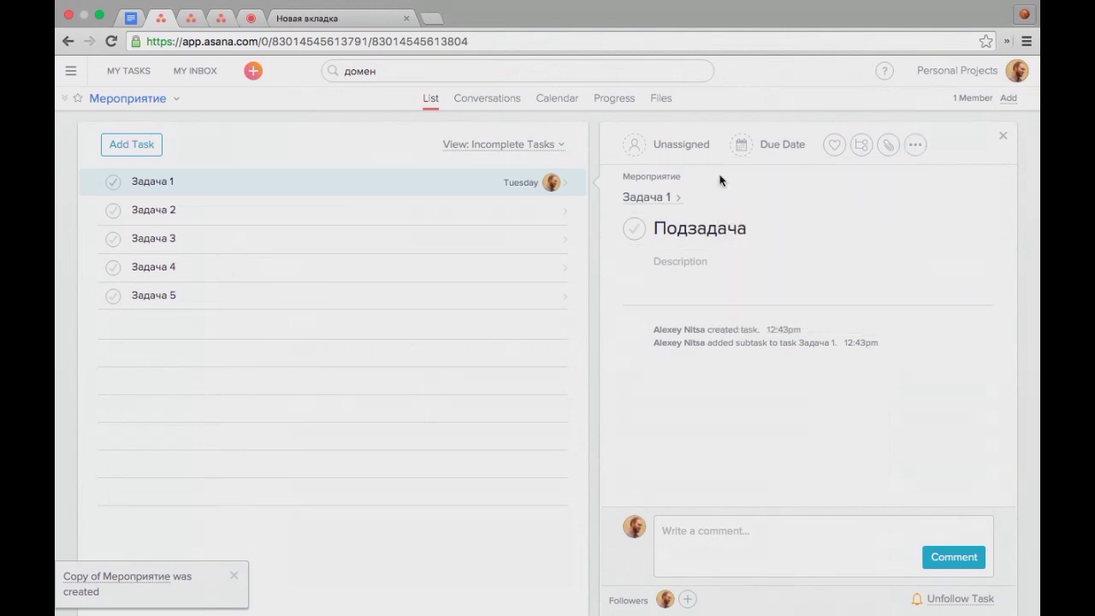
Step: Switch to the Mind conference to check for new chat messages, and return to Asana
{"action": "left_click", "coordinate": [254, 20]}
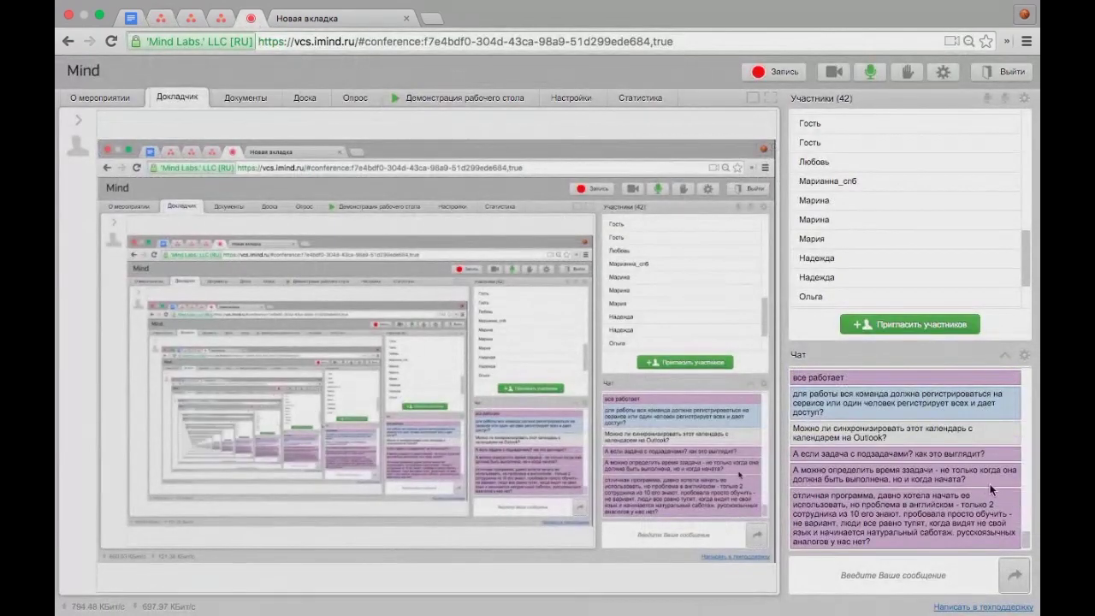
{"action": "mouse_move", "coordinate": [1006, 512]}
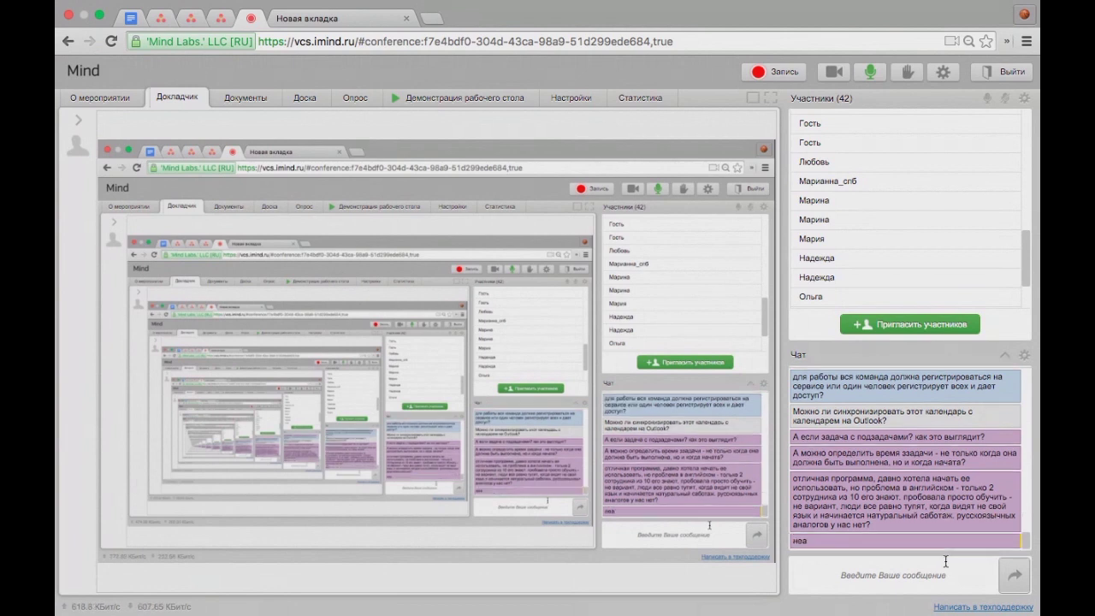
{"action": "mouse_move", "coordinate": [213, 17]}
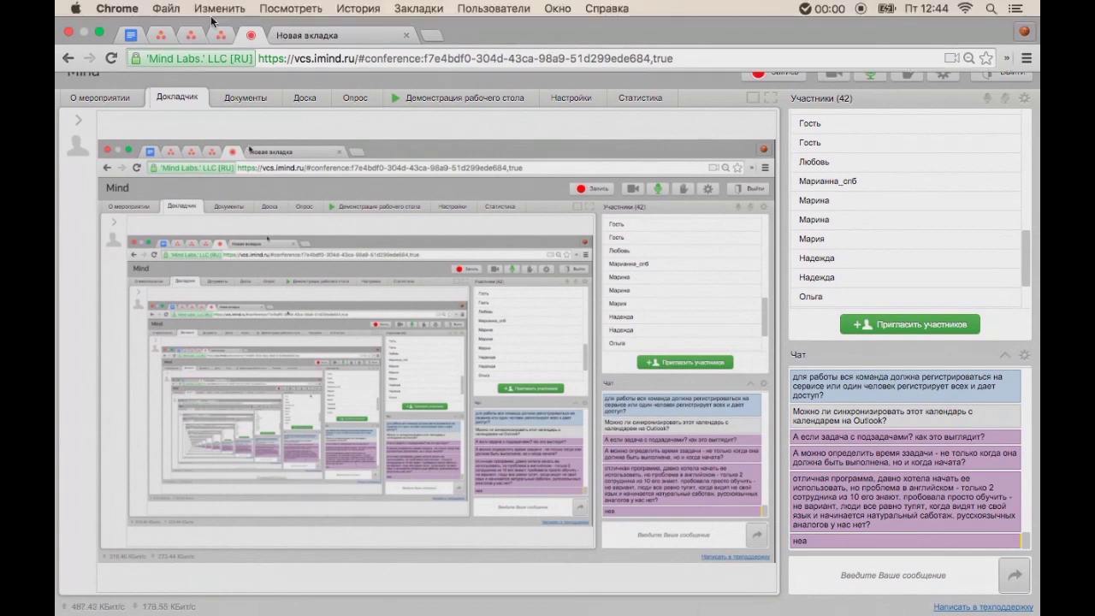
{"action": "left_click", "coordinate": [162, 35]}
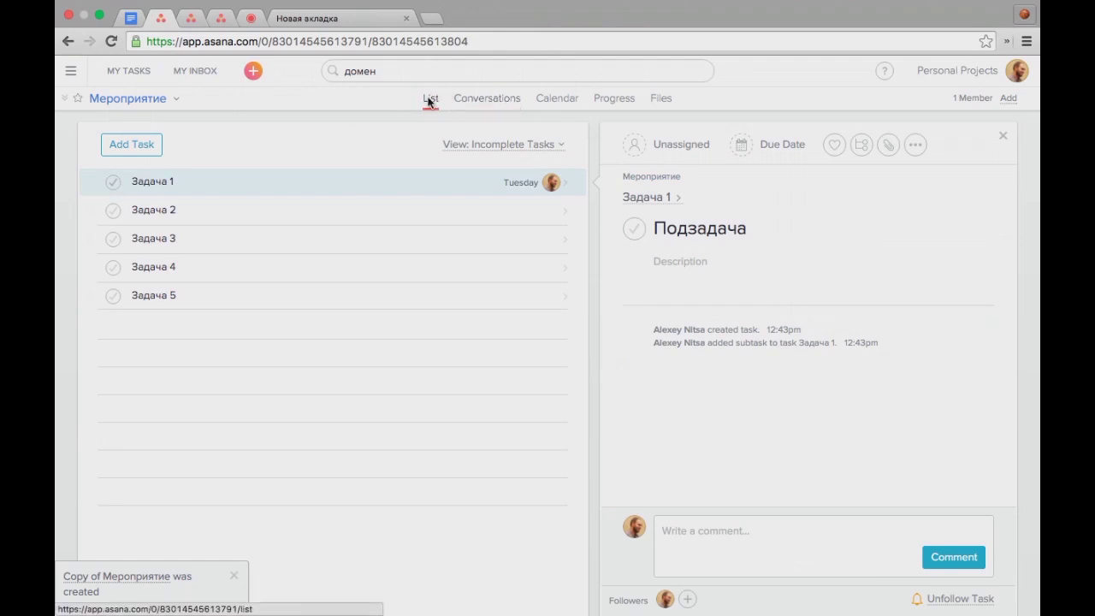
Step: View the Мероприятие project's calendar and set the highlight color of Copy of Мероприятие to yellow
{"action": "left_click", "coordinate": [561, 98]}
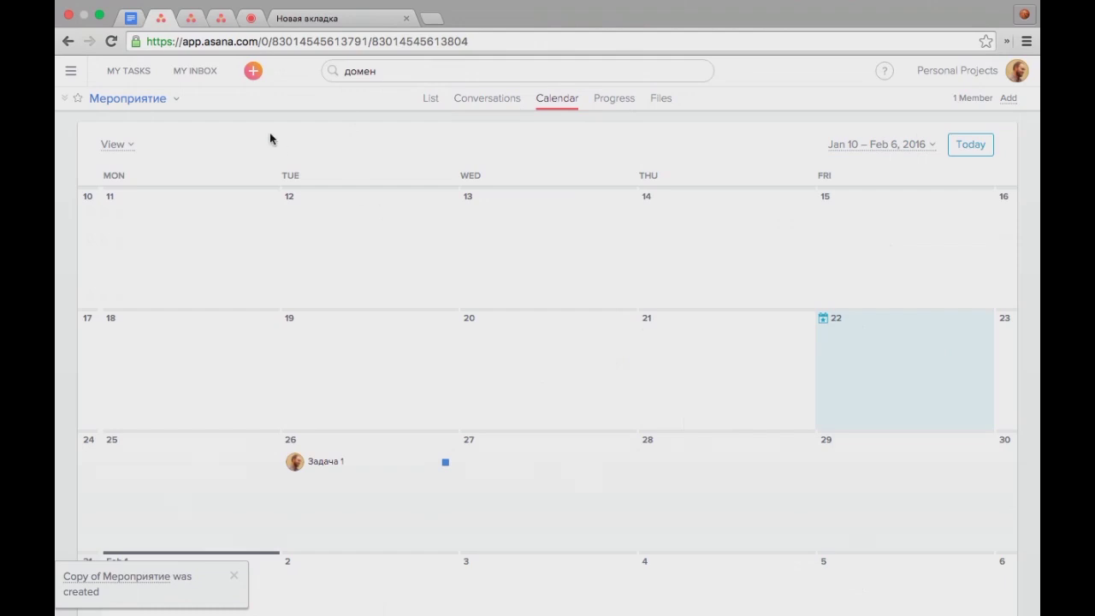
{"action": "left_click", "coordinate": [71, 74]}
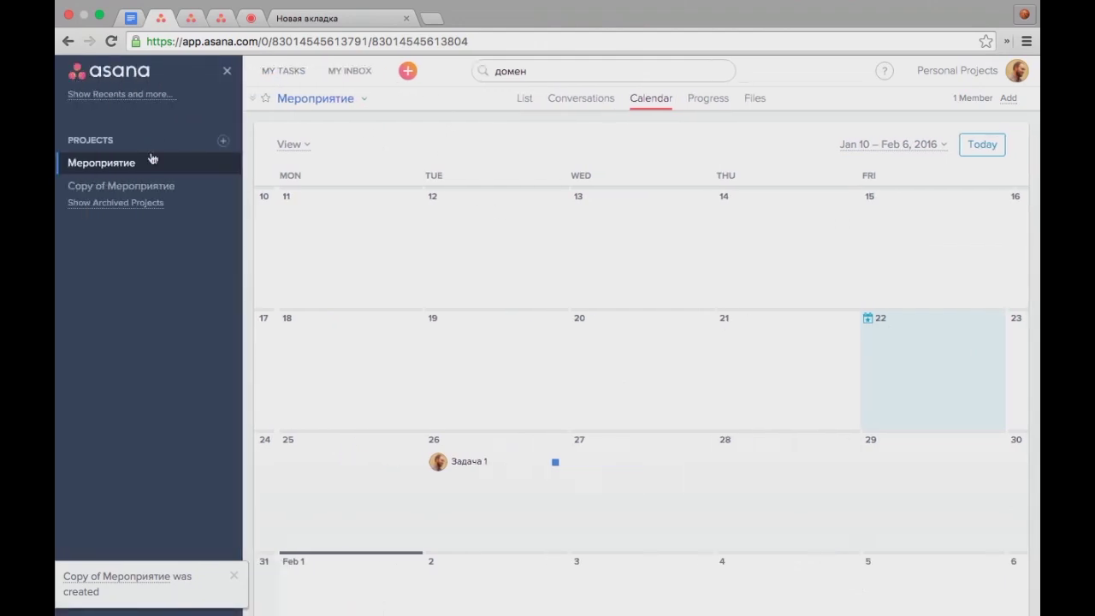
{"action": "left_click", "coordinate": [224, 185]}
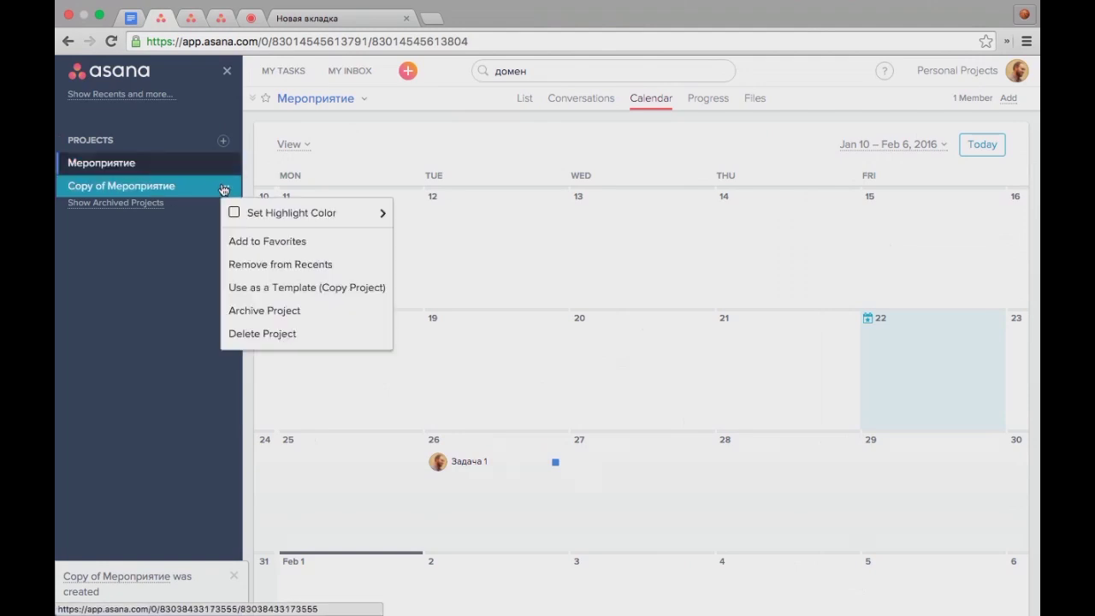
{"action": "mouse_move", "coordinate": [290, 223]}
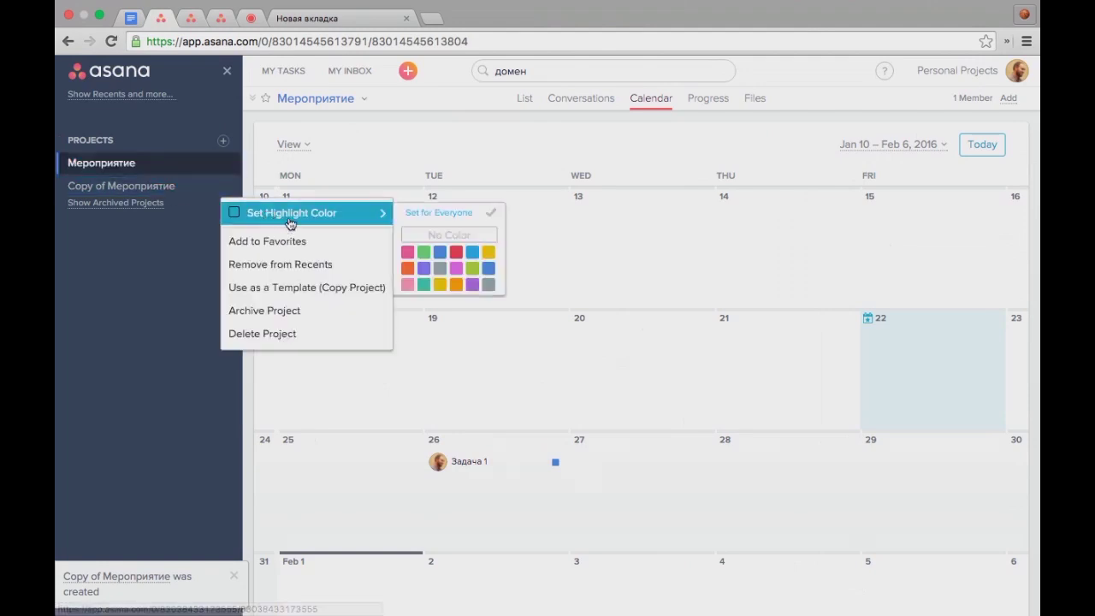
{"action": "left_click", "coordinate": [488, 252]}
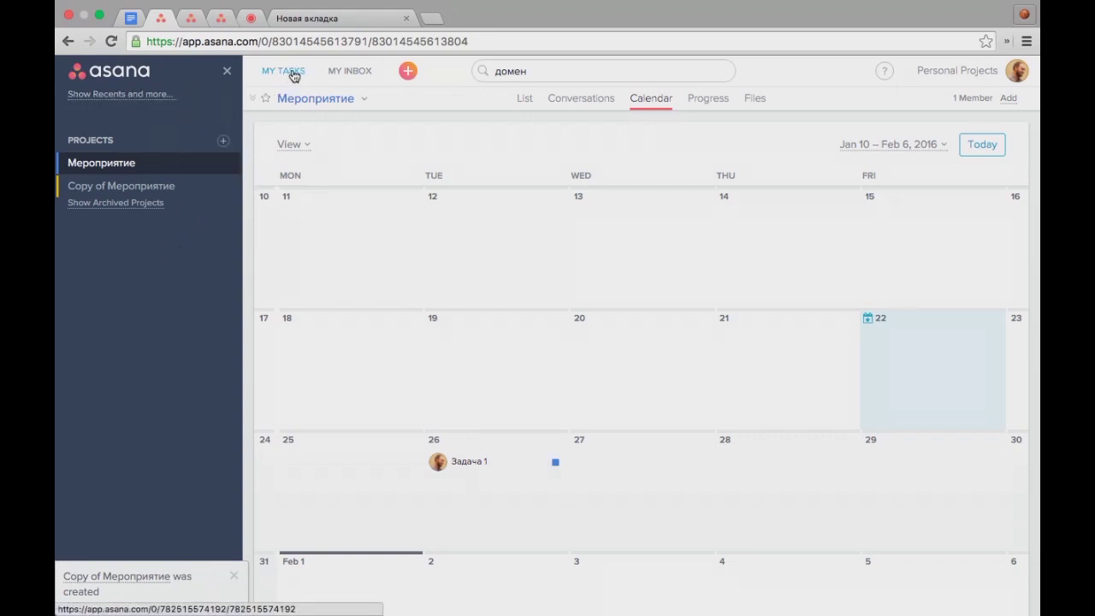
Step: Open the inbox to view the notifications on followed items
{"action": "left_click", "coordinate": [356, 76]}
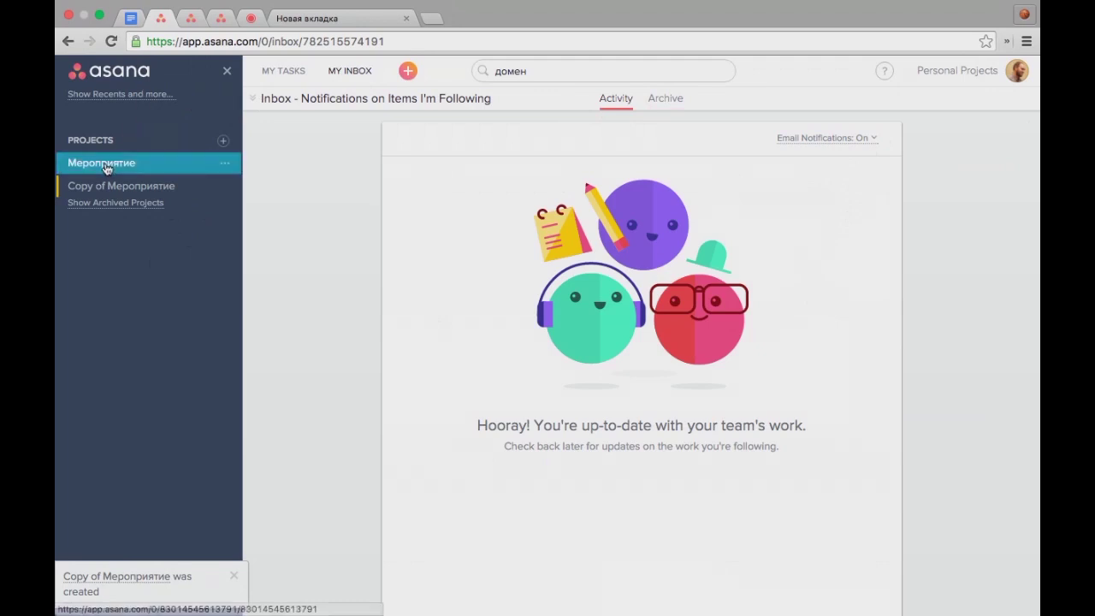
Step: Add a blank task to My Tasks in the Теплица Социальных Технологий workspace and look through its assignee choices and comment field
{"action": "left_click", "coordinate": [284, 71]}
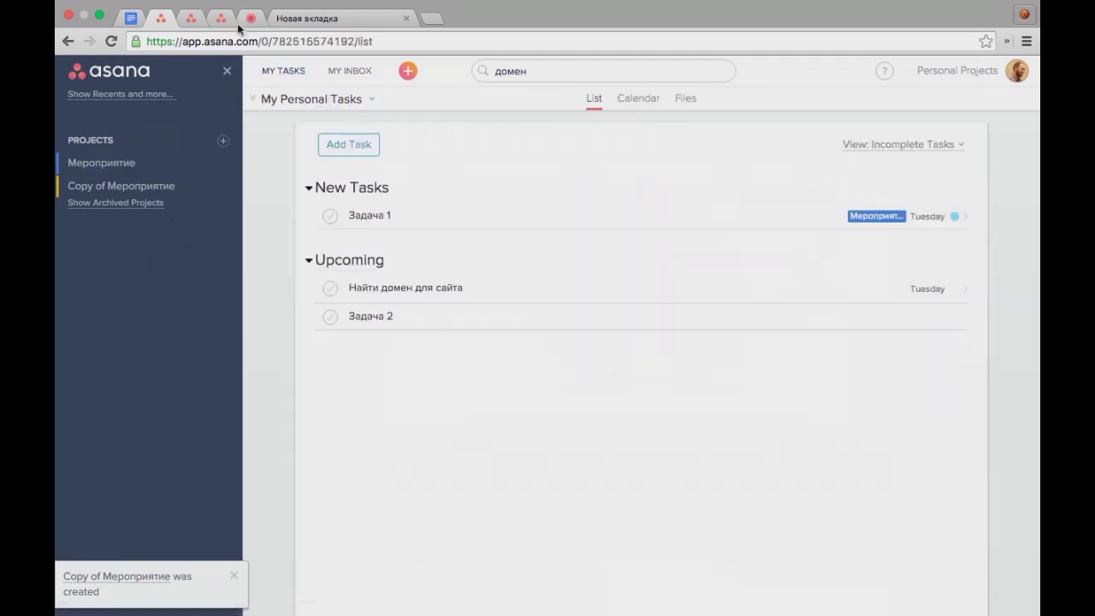
{"action": "left_click", "coordinate": [192, 19]}
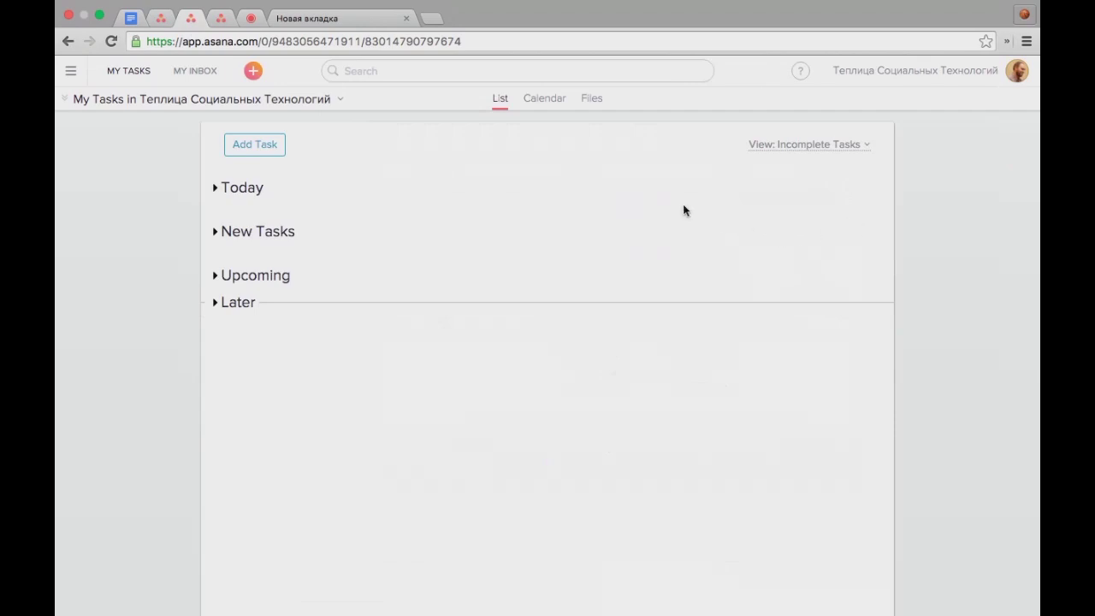
{"action": "mouse_move", "coordinate": [237, 144]}
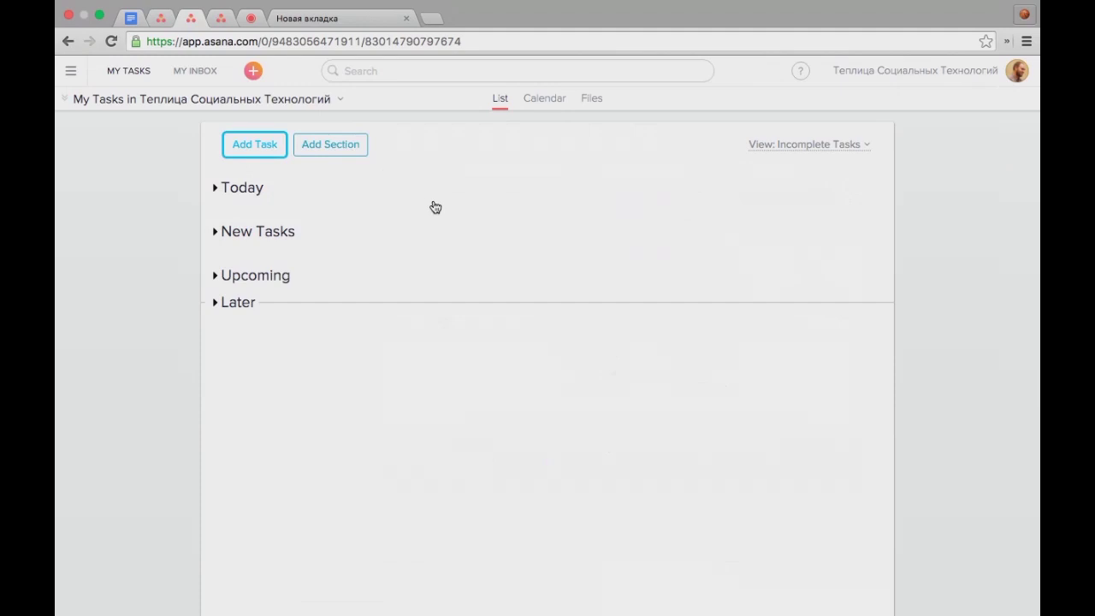
{"action": "left_click", "coordinate": [673, 145]}
{"action": "scroll", "coordinate": [708, 255], "scroll_direction": "down", "scroll_amount": 3}
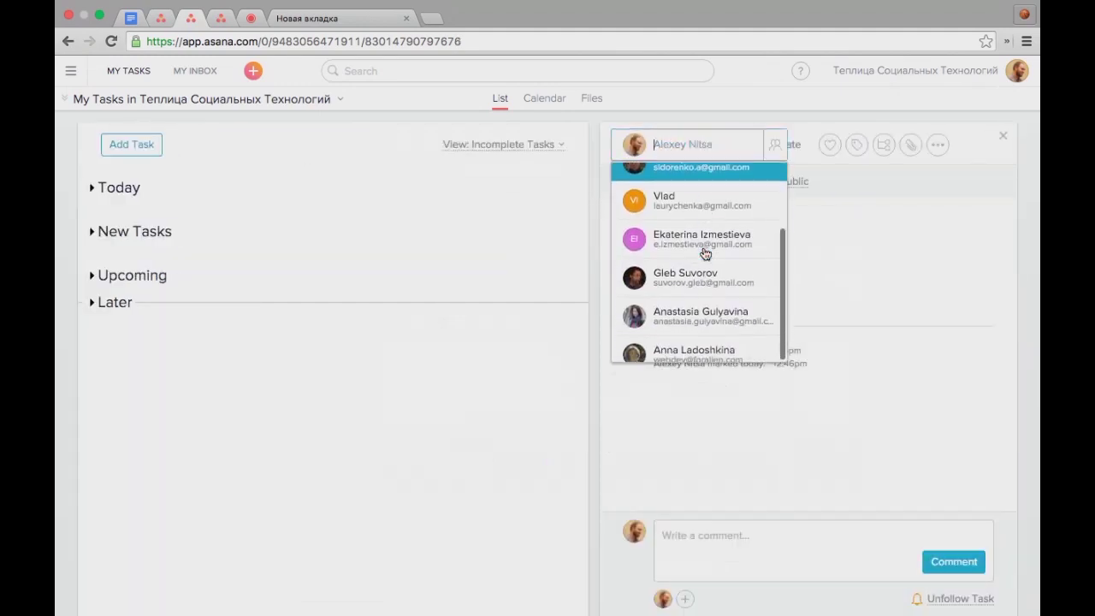
{"action": "scroll", "coordinate": [706, 254], "scroll_direction": "up", "scroll_amount": 3}
{"action": "left_click", "coordinate": [846, 206]}
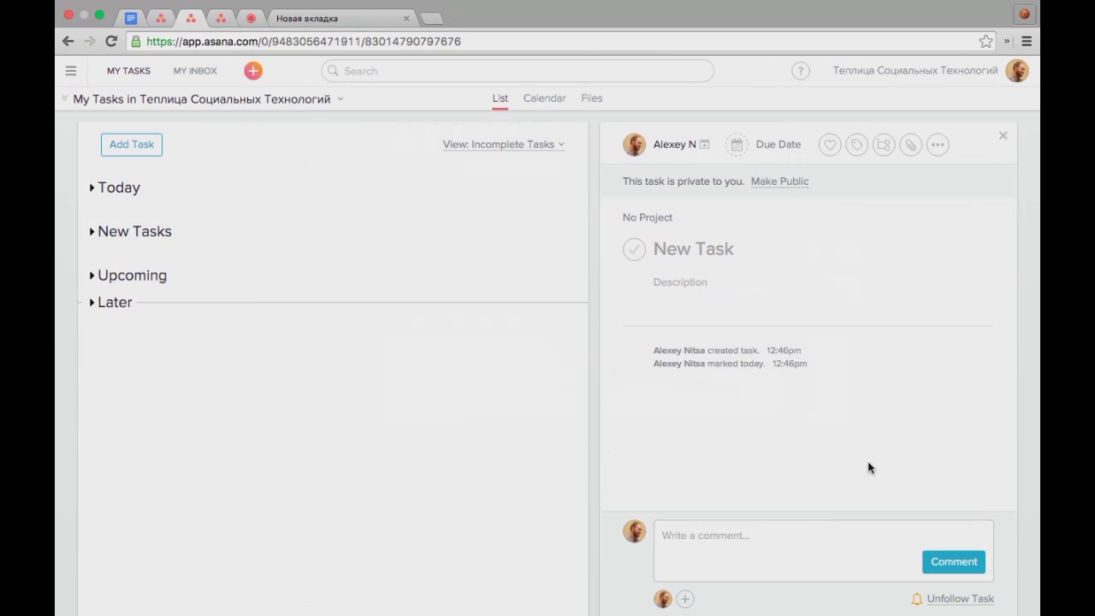
{"action": "left_click", "coordinate": [712, 541]}
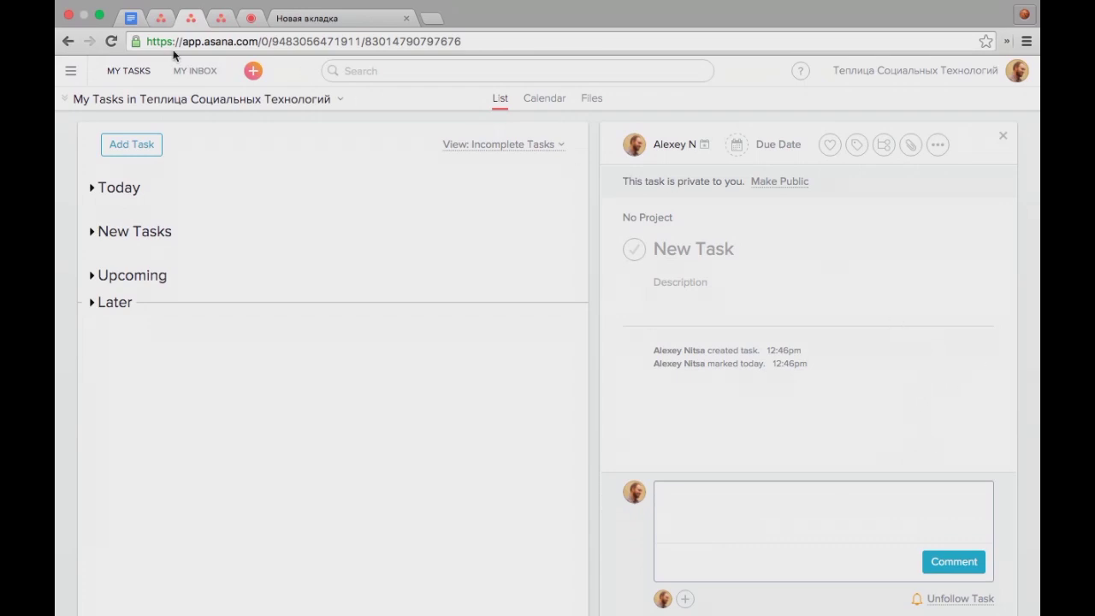
Step: Switch to the Mind conference and read the newest participant questions in the chat
{"action": "left_click", "coordinate": [252, 19]}
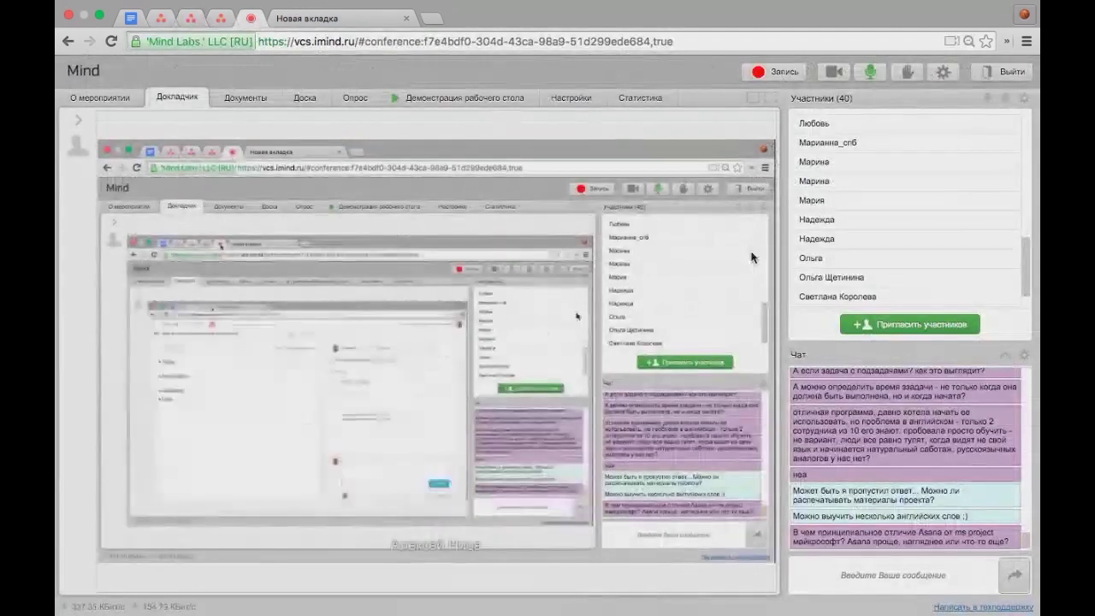
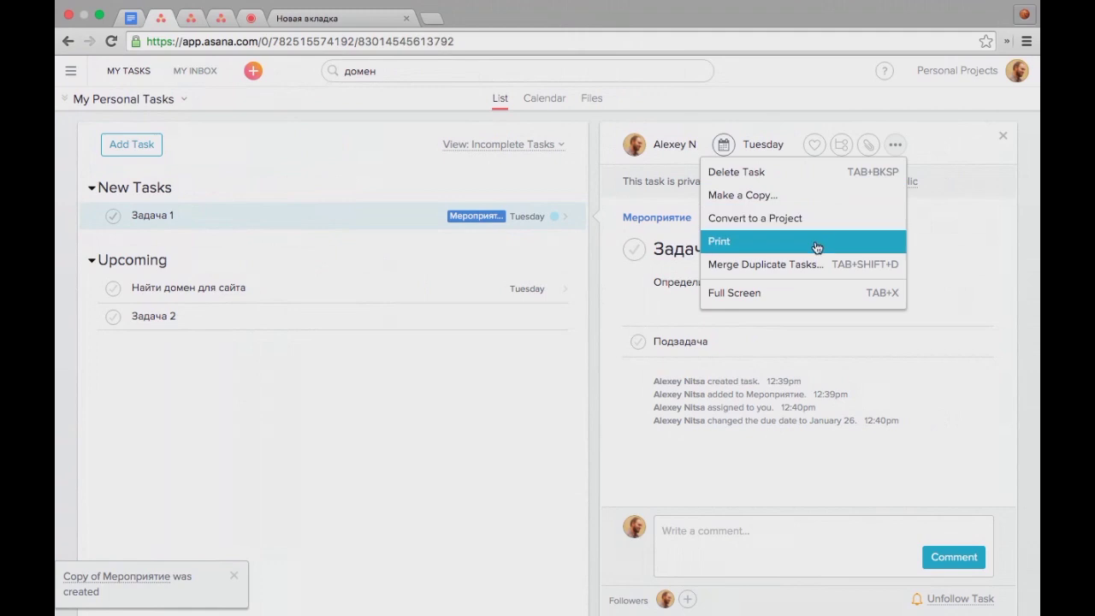
{"action": "left_click", "coordinate": [249, 18]}
{"action": "scroll", "coordinate": [939, 459], "scroll_direction": "down", "scroll_amount": 2}
{"action": "scroll", "coordinate": [939, 460], "scroll_direction": "down", "scroll_amount": 1}
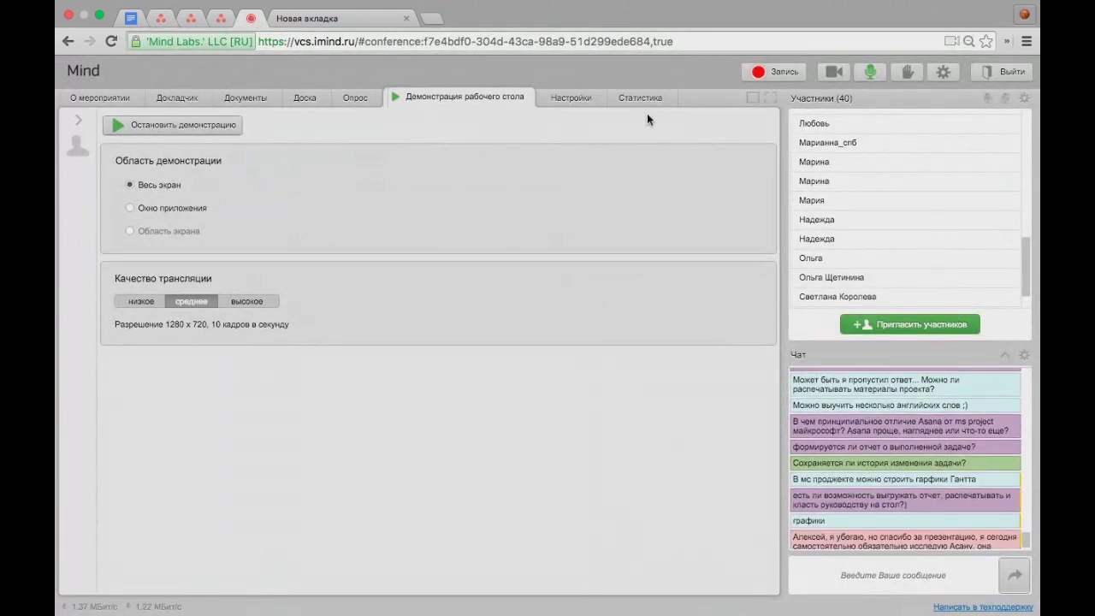
Step: Return to Asana and post the comments "выаыэфваыфва" and "ываывжаыфвафъ" on Задача 1
{"action": "left_click", "coordinate": [225, 21]}
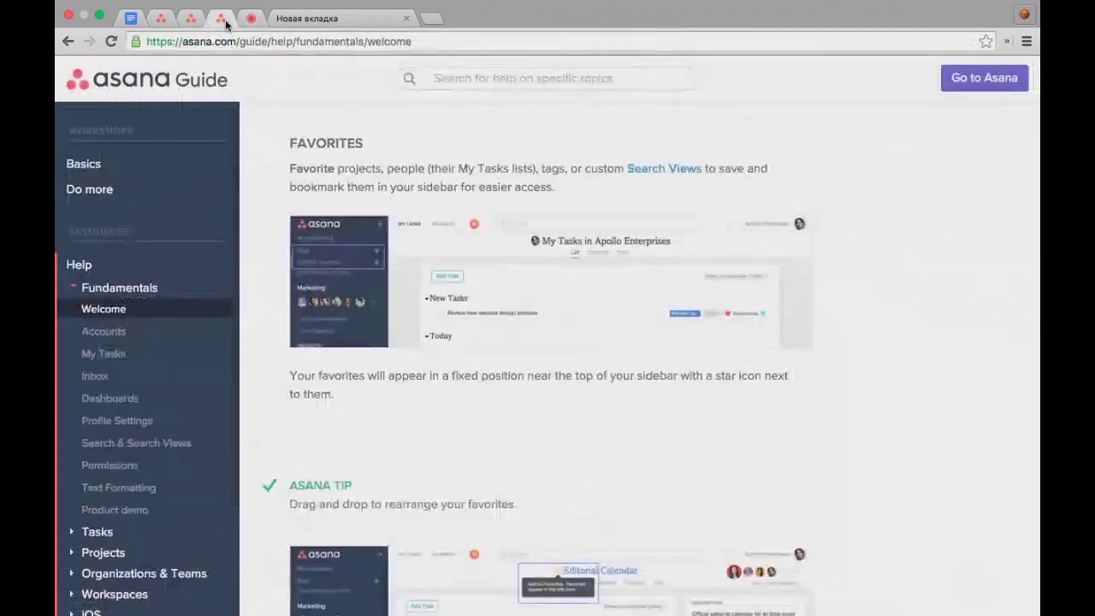
{"action": "left_click", "coordinate": [162, 20]}
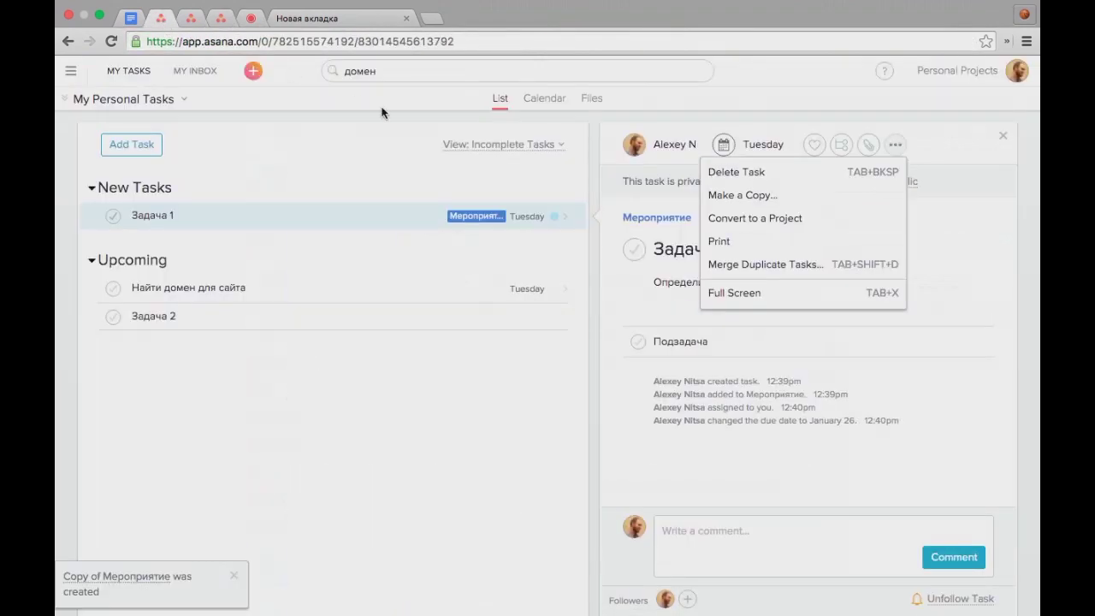
{"action": "left_click", "coordinate": [792, 464]}
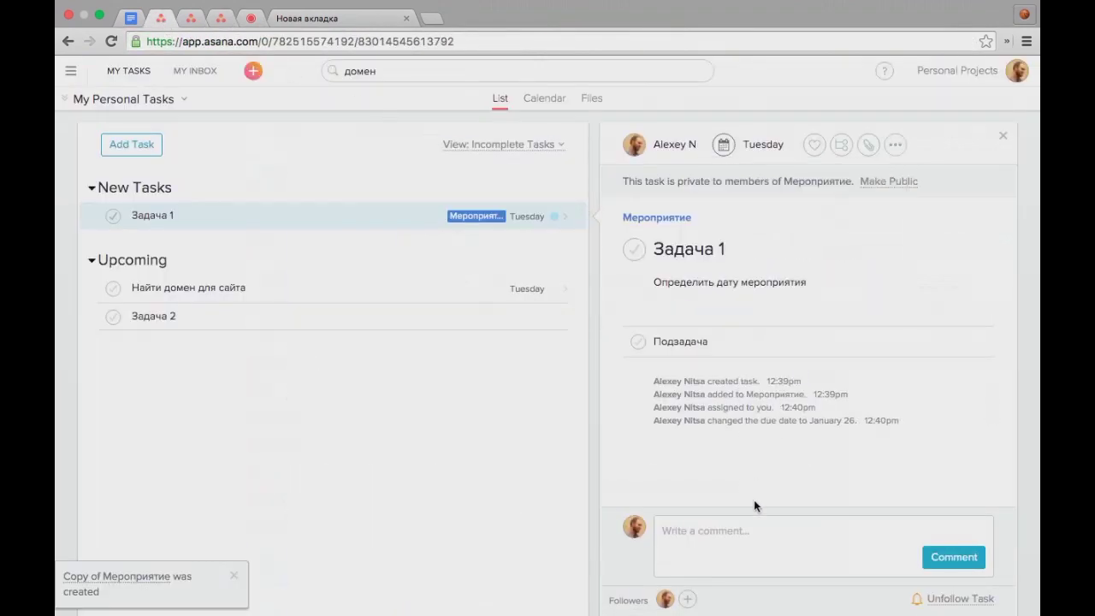
{"action": "left_click", "coordinate": [750, 529]}
{"action": "type", "text": "выыэфваыфва"}
{"action": "key", "text": "Return"}
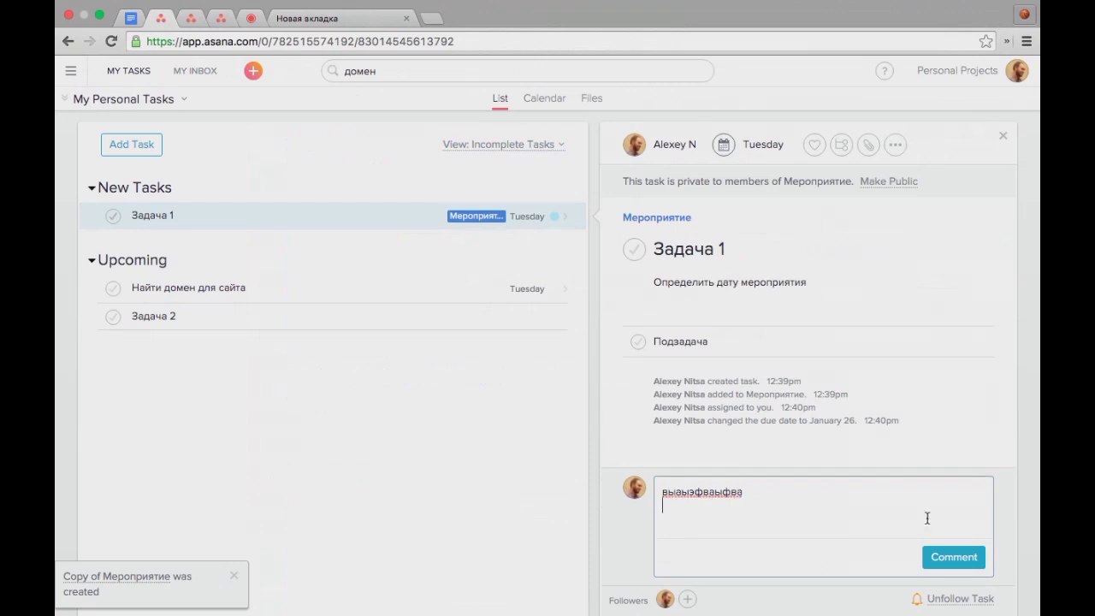
{"action": "left_click", "coordinate": [948, 557]}
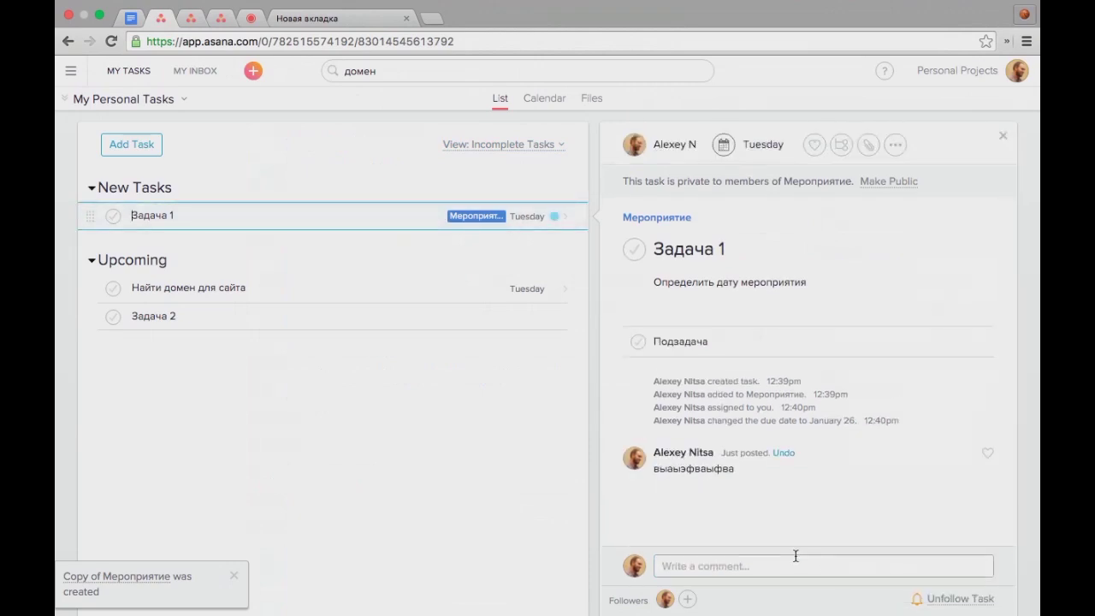
{"action": "left_click", "coordinate": [795, 556]}
{"action": "type", "text": "ываывжаыфвафъ"}
{"action": "key", "text": "Return"}
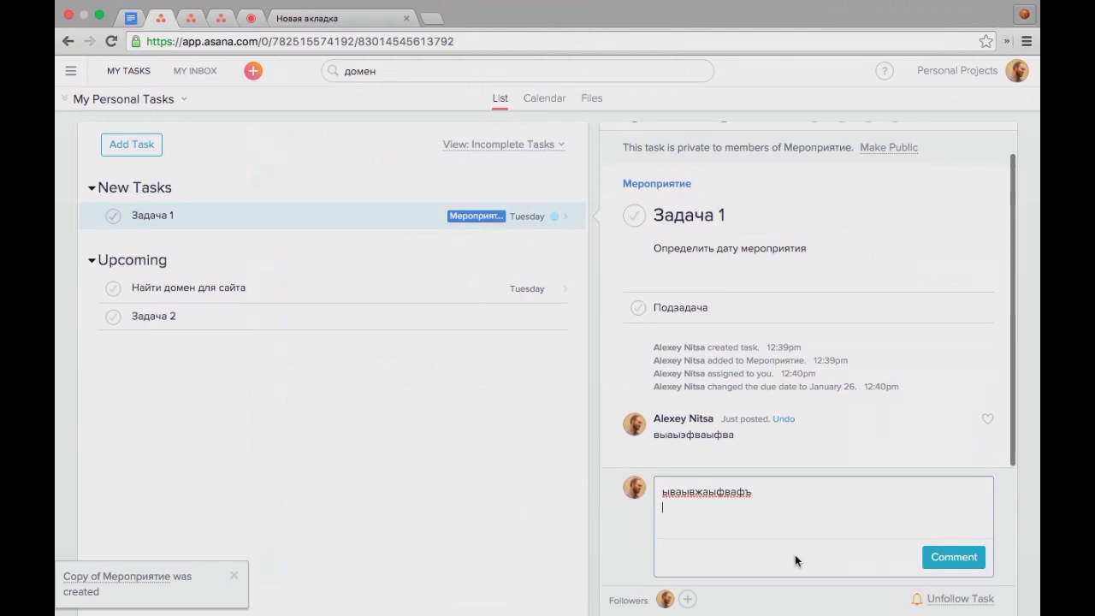
{"action": "left_click", "coordinate": [951, 557]}
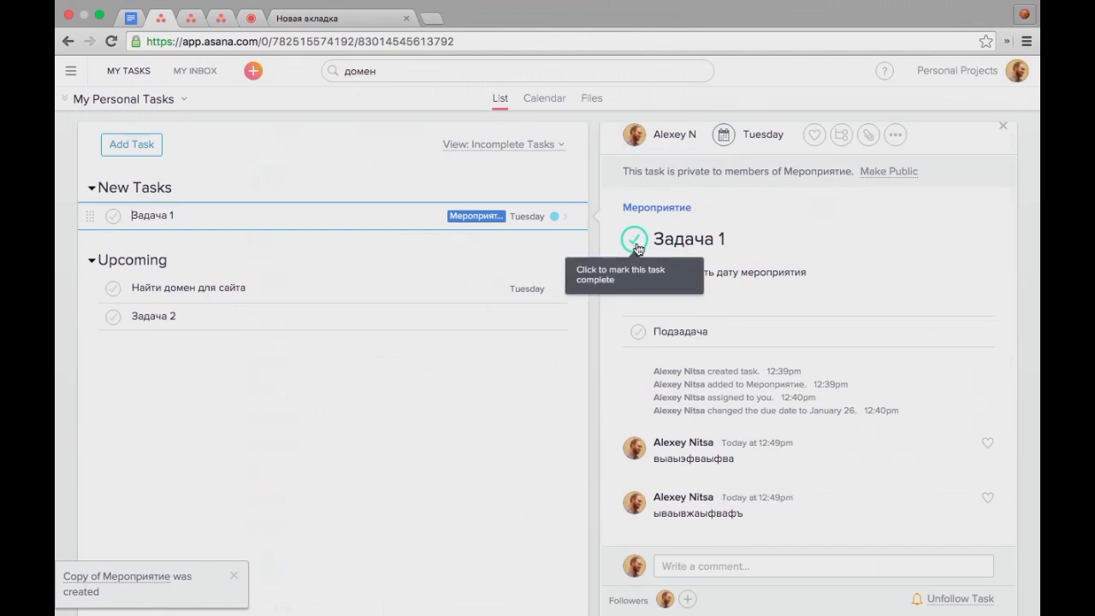
Step: Mark Задача 1 complete and view it in the personal tasks calendar
{"action": "left_click", "coordinate": [636, 246]}
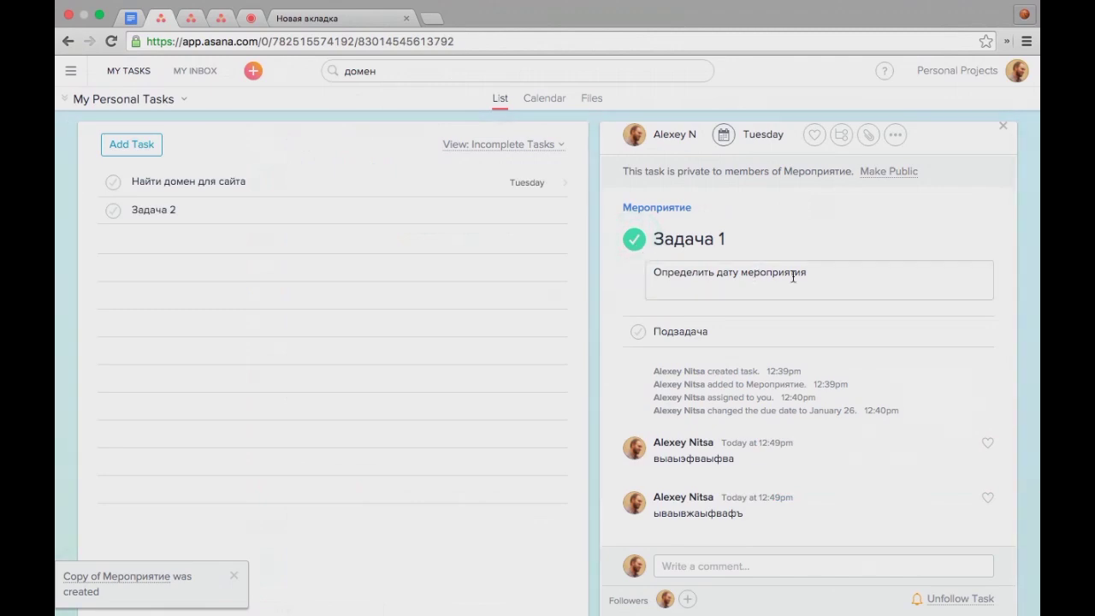
{"action": "left_click", "coordinate": [546, 101]}
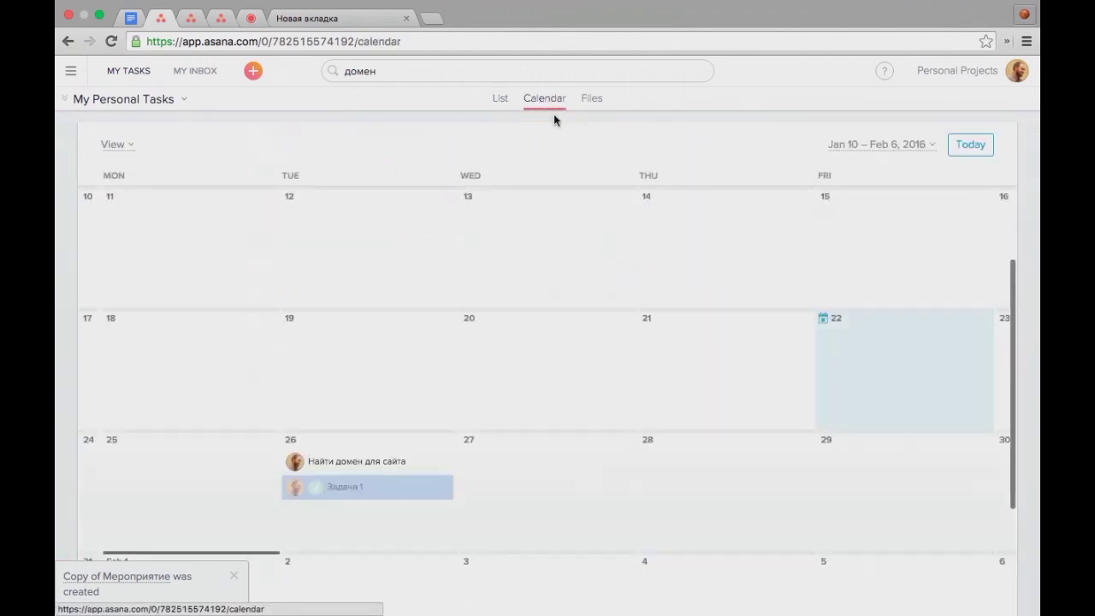
{"action": "scroll", "coordinate": [663, 338], "scroll_direction": "down", "scroll_amount": 1}
{"action": "scroll", "coordinate": [664, 340], "scroll_direction": "down", "scroll_amount": 1}
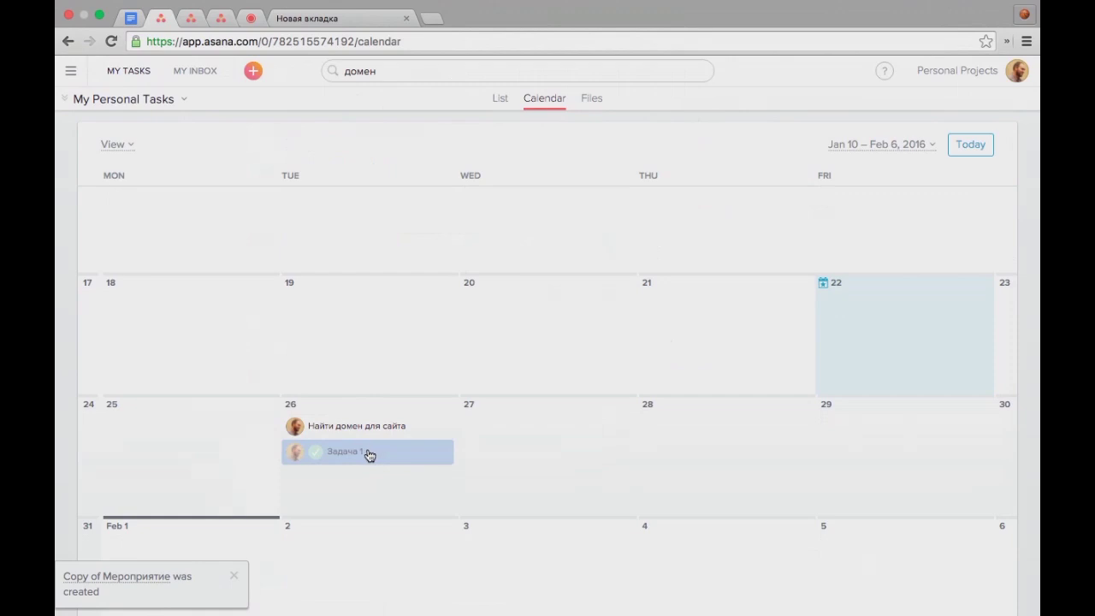
Step: Set the My Personal Tasks list to show all completed tasks
{"action": "left_click", "coordinate": [501, 101]}
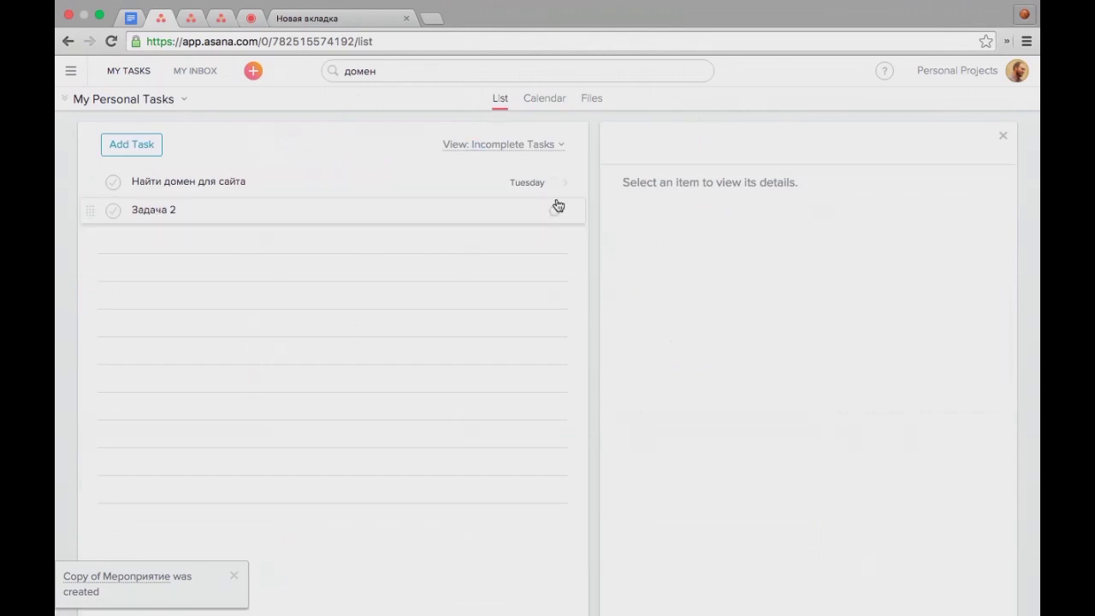
{"action": "left_click", "coordinate": [561, 147]}
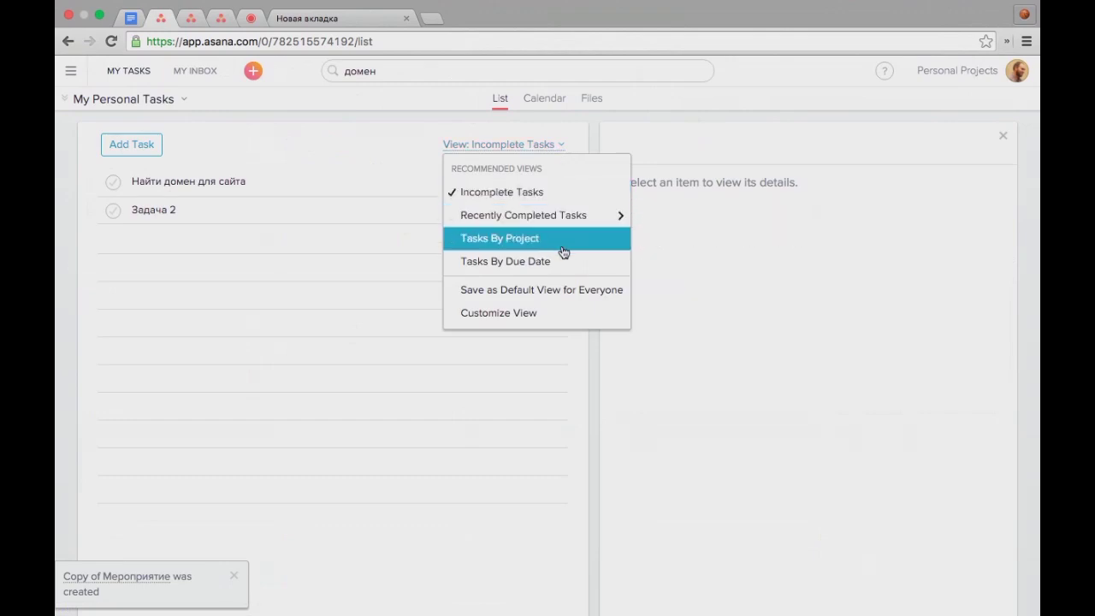
{"action": "mouse_move", "coordinate": [573, 227]}
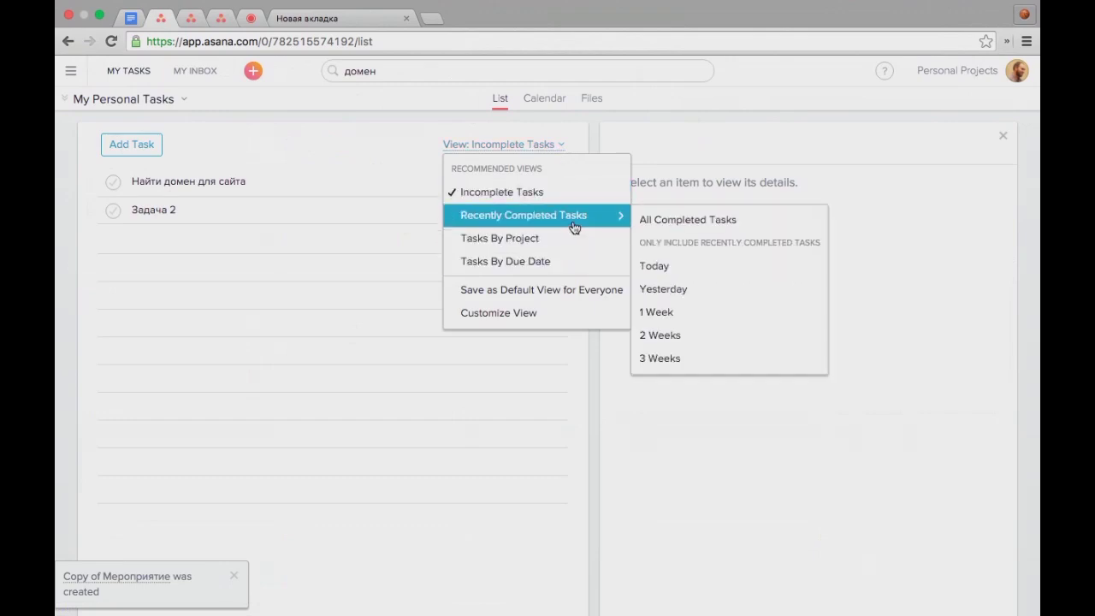
{"action": "left_click", "coordinate": [667, 222]}
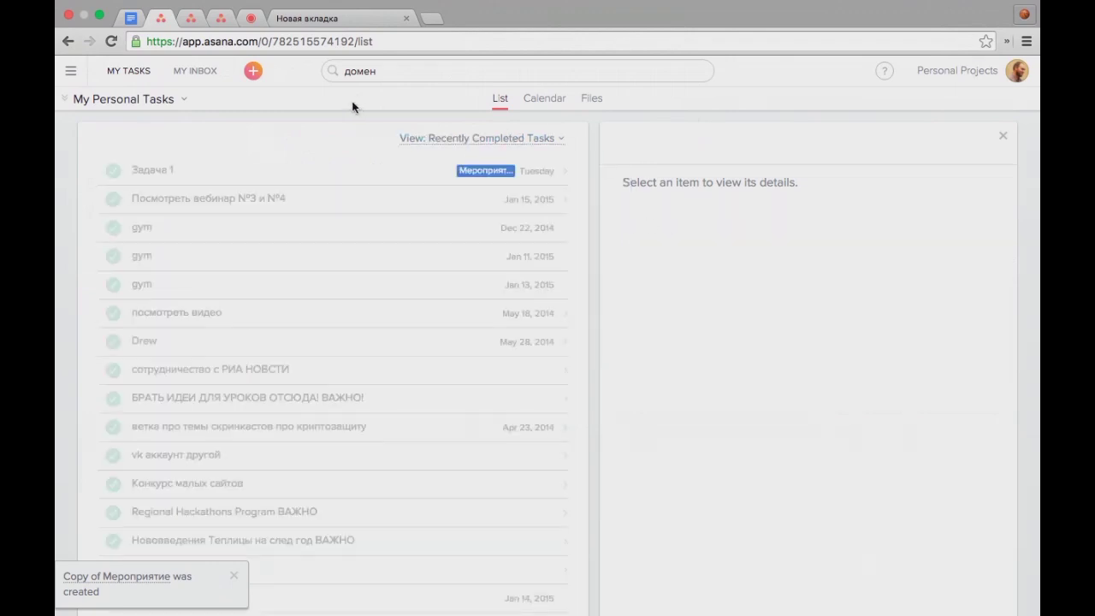
Step: Check the Mind conference chat, and view the project progress dashboard of Теплица Социальных Технологий in Asana
{"action": "left_click", "coordinate": [228, 23]}
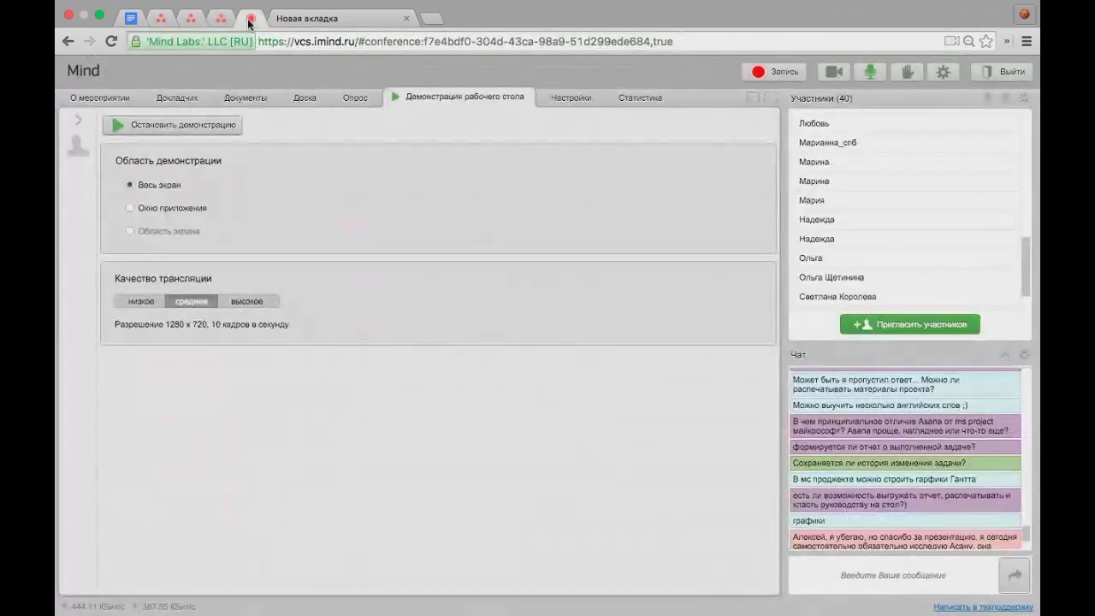
{"action": "left_click", "coordinate": [251, 19]}
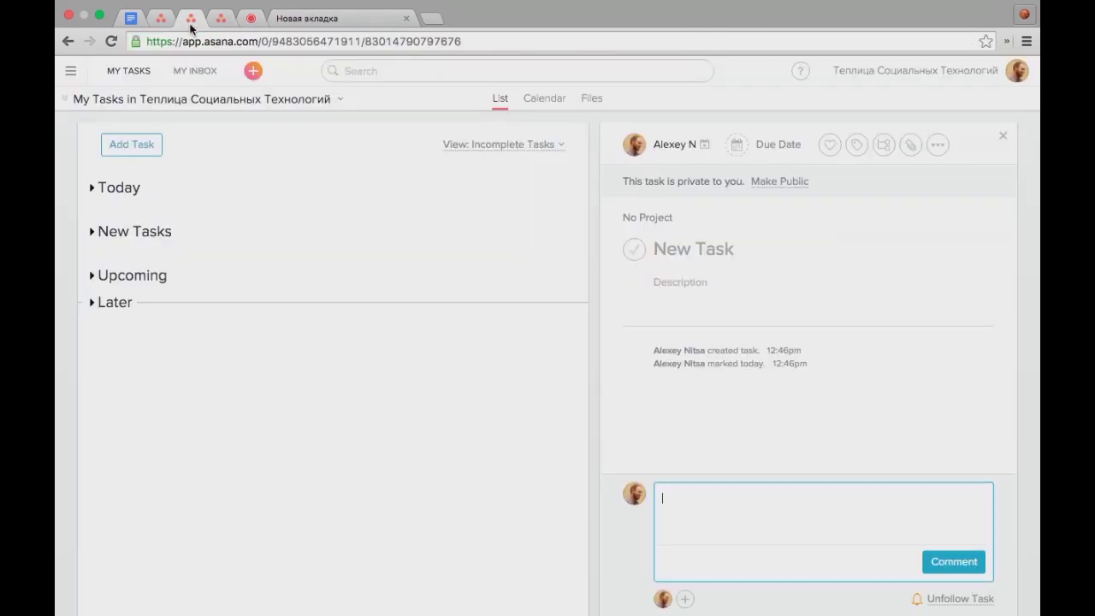
{"action": "left_click", "coordinate": [191, 18]}
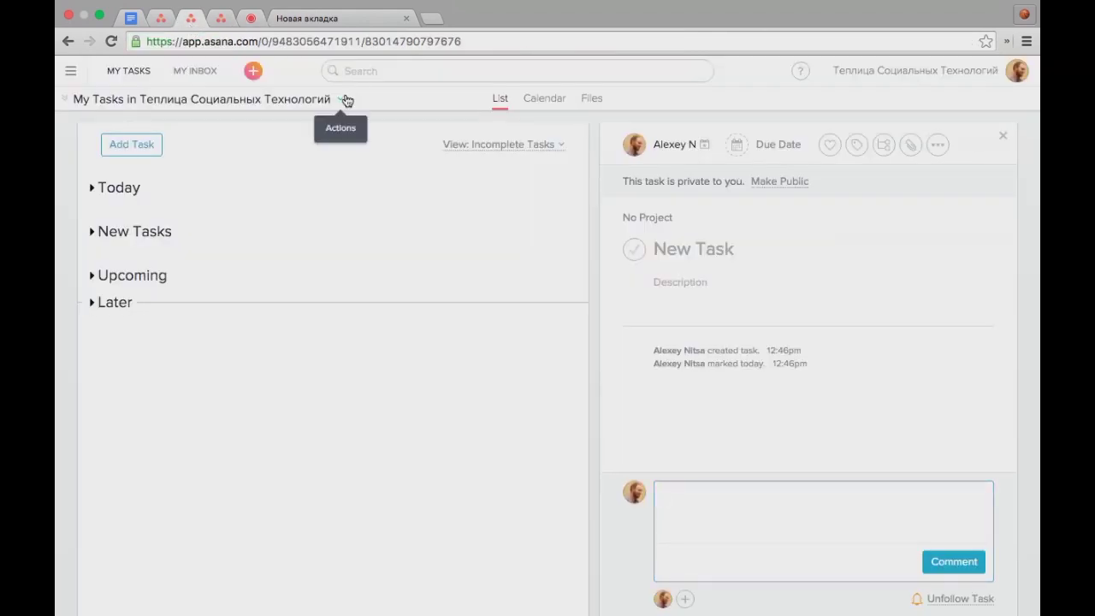
{"action": "left_click", "coordinate": [72, 74]}
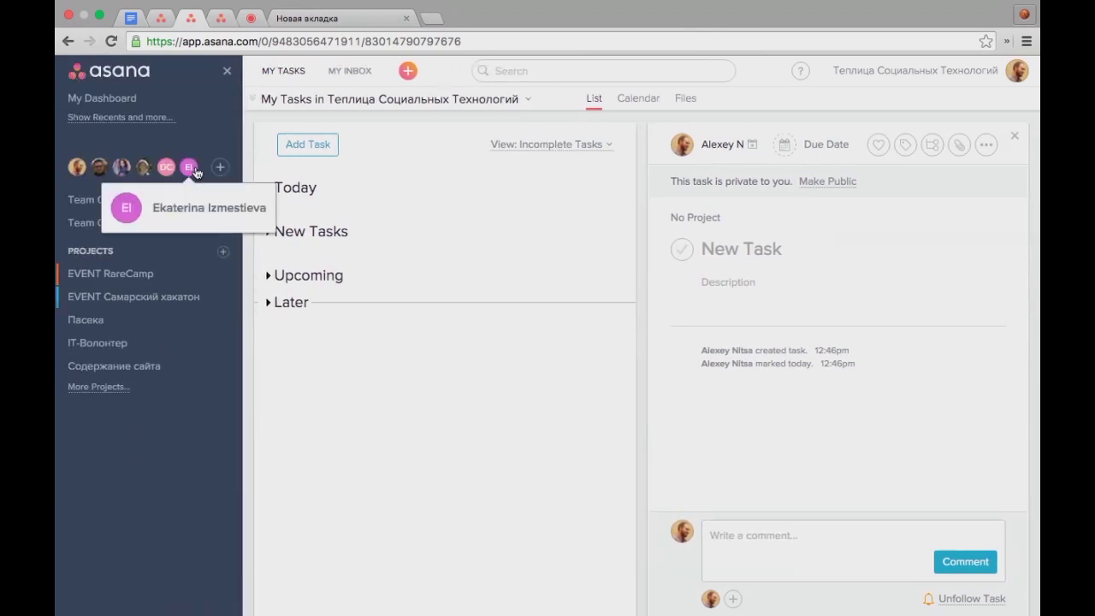
{"action": "left_click", "coordinate": [116, 100]}
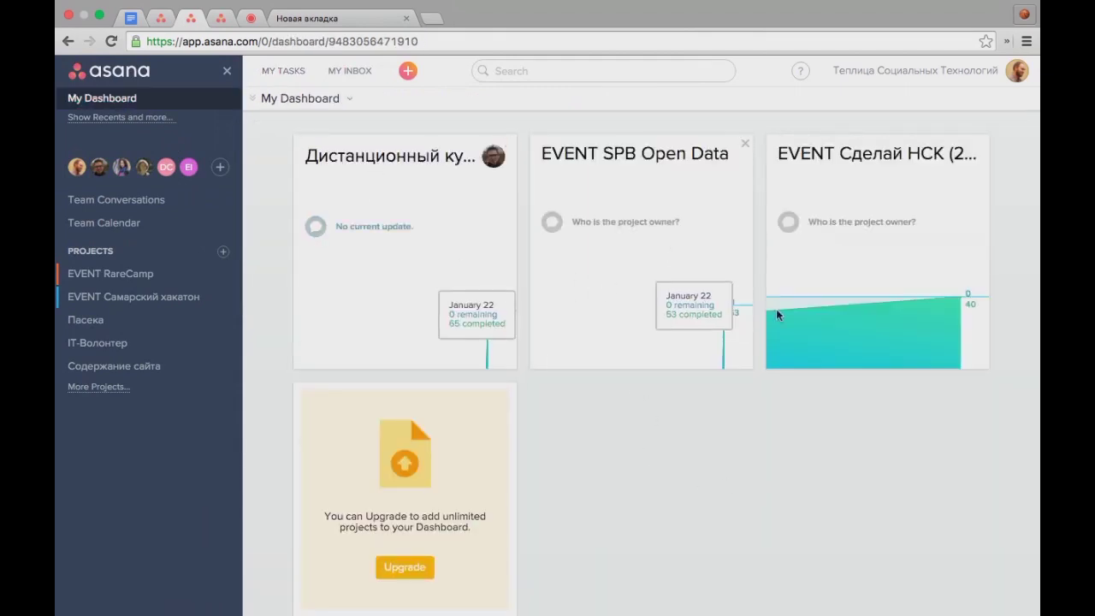
{"action": "left_click", "coordinate": [226, 70]}
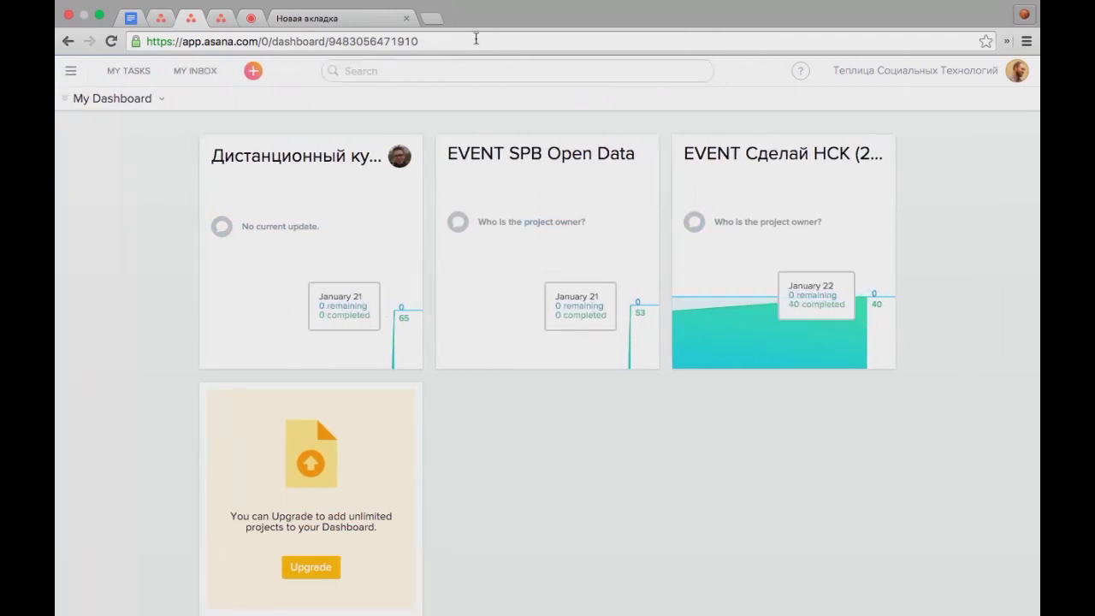
Step: Switch to the Mind conference and read the chat messages comparing Asana with MS Project and Мегаплан
{"action": "left_click", "coordinate": [252, 19]}
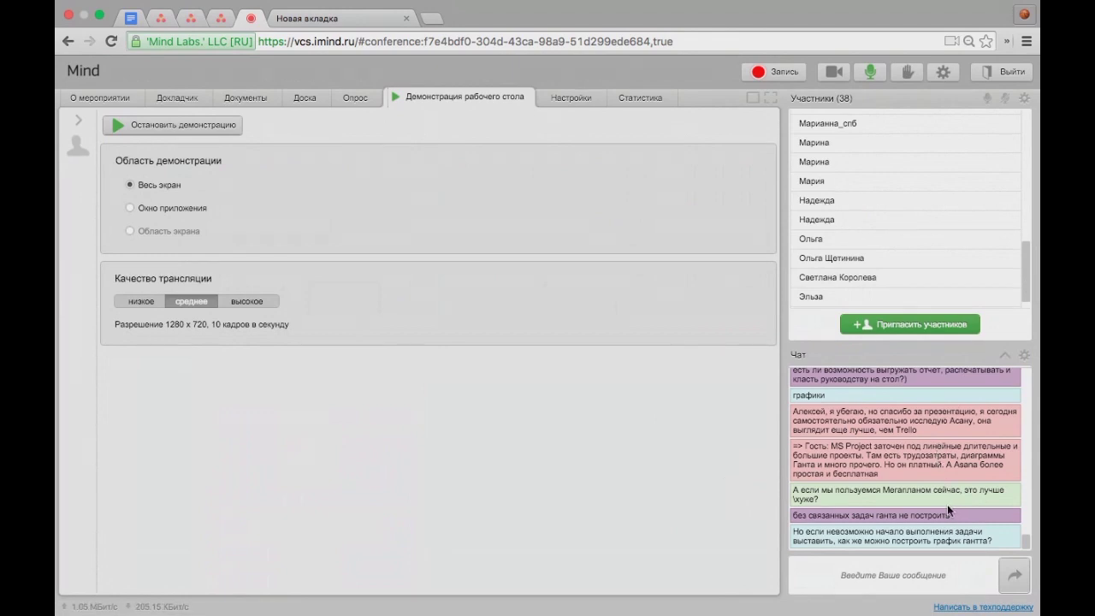
{"action": "mouse_move", "coordinate": [939, 500]}
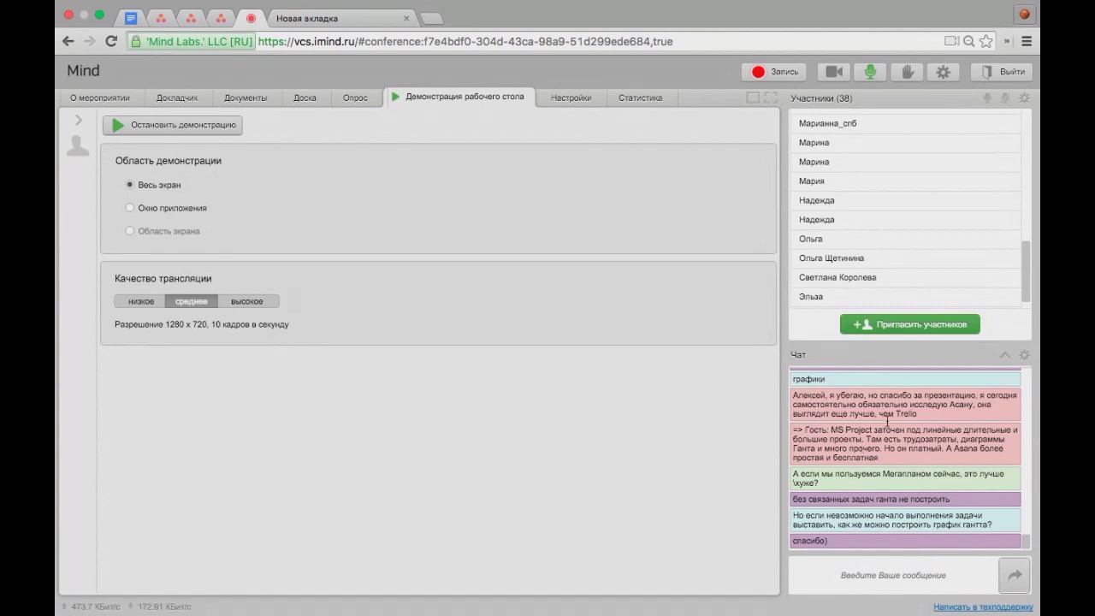
{"action": "mouse_move", "coordinate": [895, 525]}
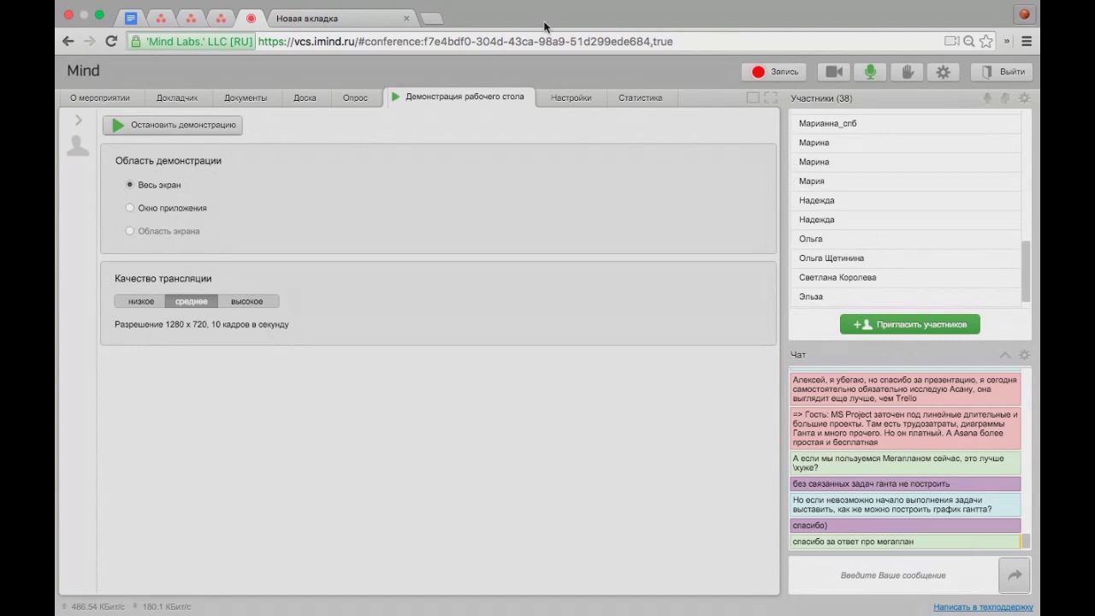
Step: Return to the personal tasks calendar in Asana and open the details of the task Найти домен для сайта
{"action": "mouse_move", "coordinate": [214, 17]}
{"action": "left_click", "coordinate": [160, 35]}
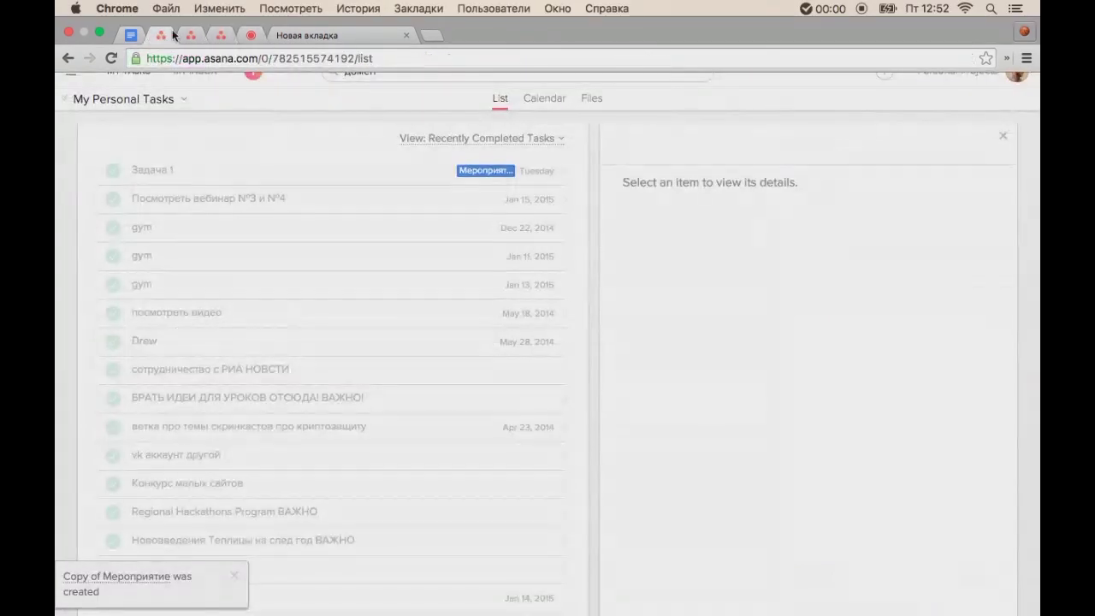
{"action": "left_click", "coordinate": [190, 35]}
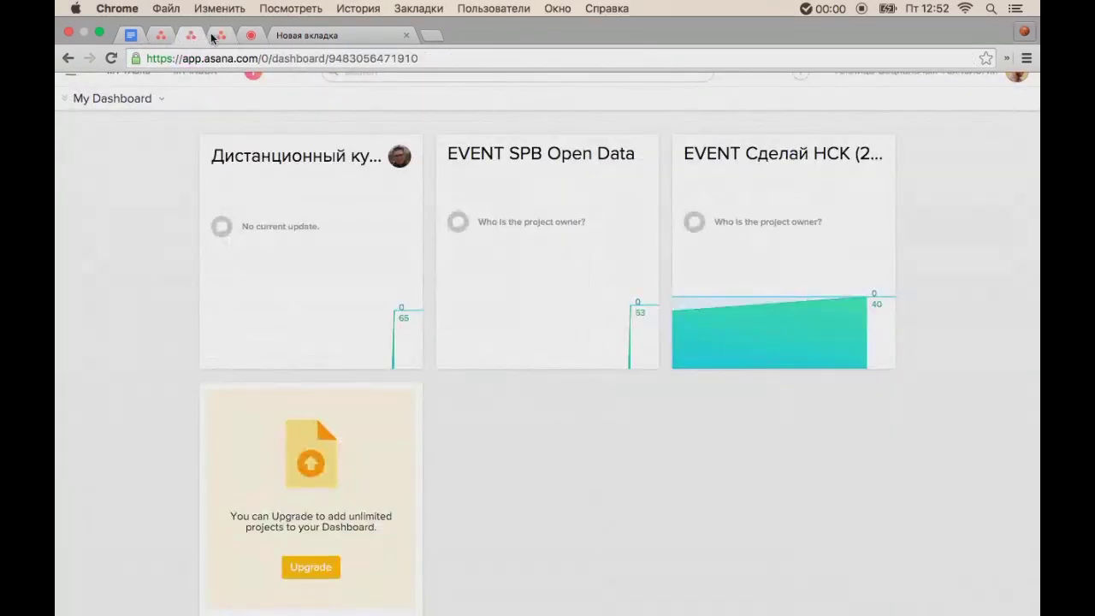
{"action": "left_click", "coordinate": [160, 36]}
{"action": "left_click", "coordinate": [68, 61]}
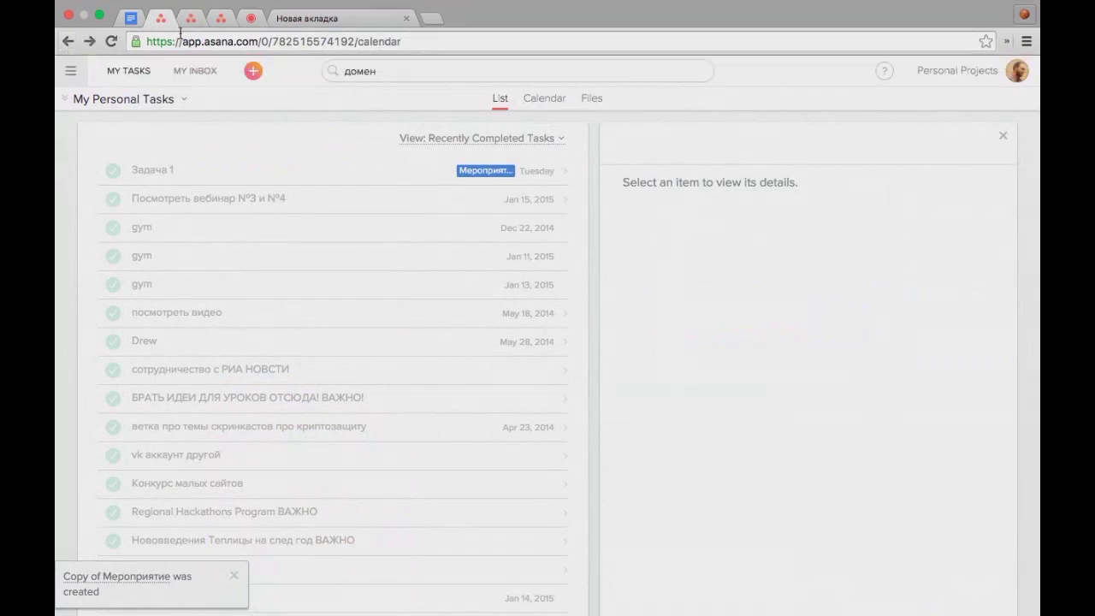
{"action": "scroll", "coordinate": [687, 406], "scroll_direction": "down", "scroll_amount": 3}
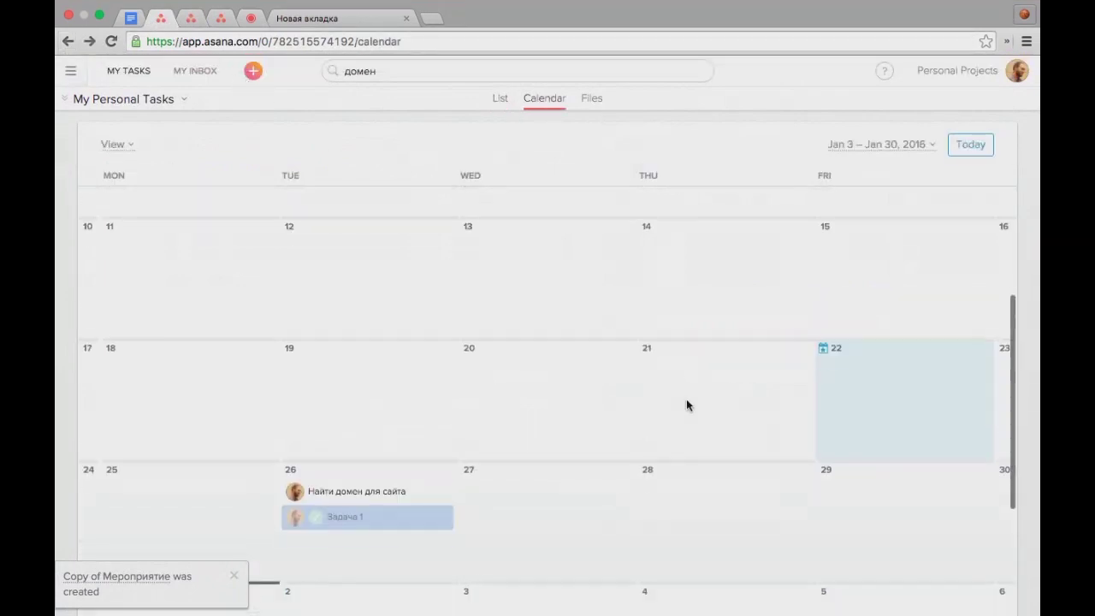
{"action": "left_click", "coordinate": [369, 489]}
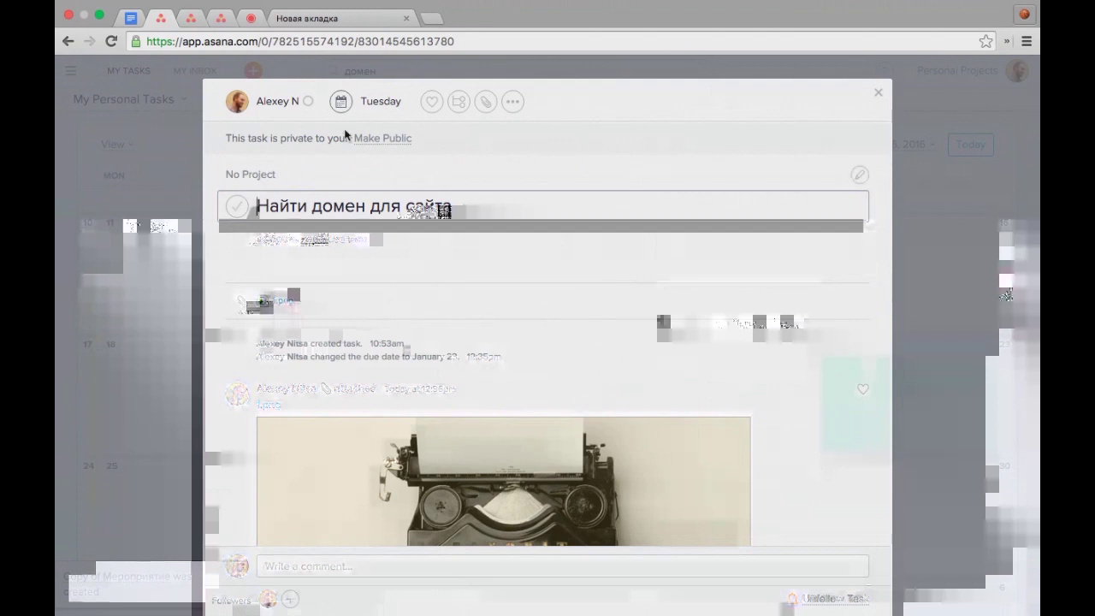
Step: Switch to the Mind conference and stop the desktop demonstration
{"action": "left_click", "coordinate": [251, 18]}
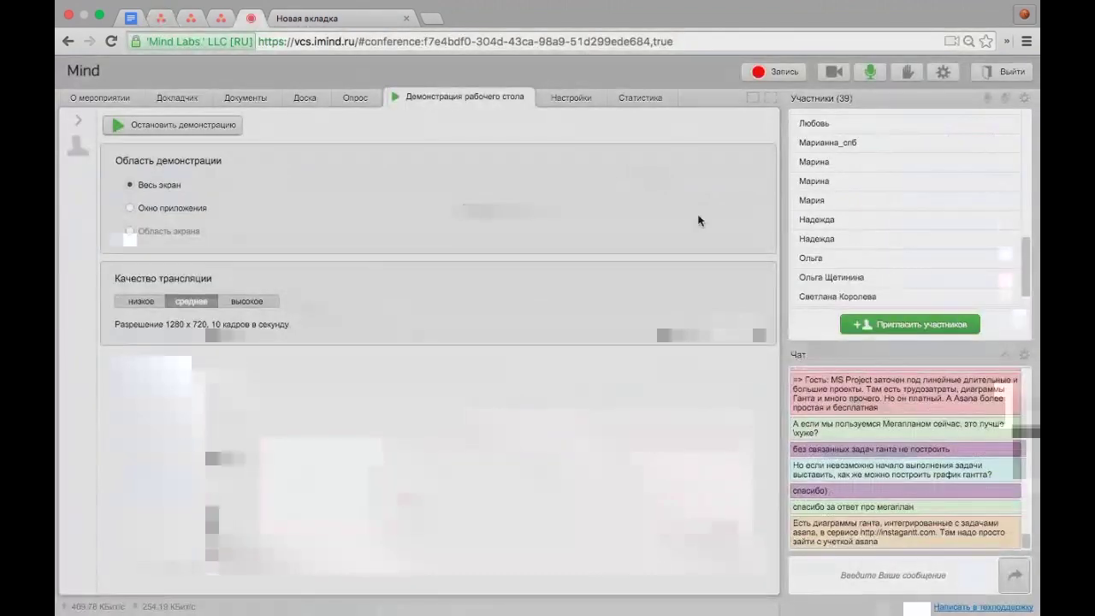
{"action": "left_click", "coordinate": [892, 572]}
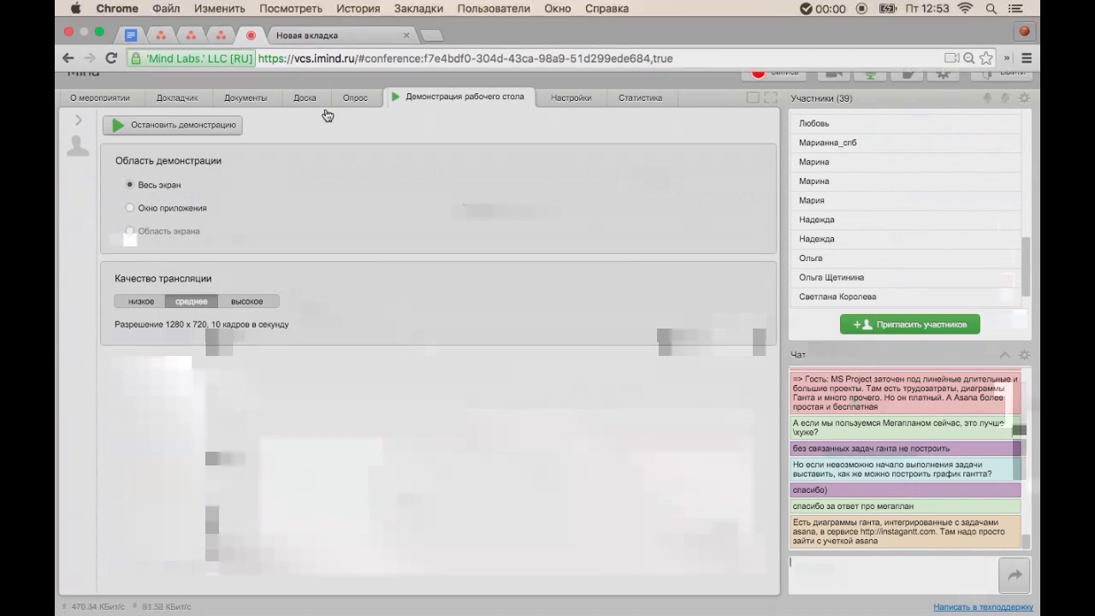
{"action": "left_click", "coordinate": [204, 124]}
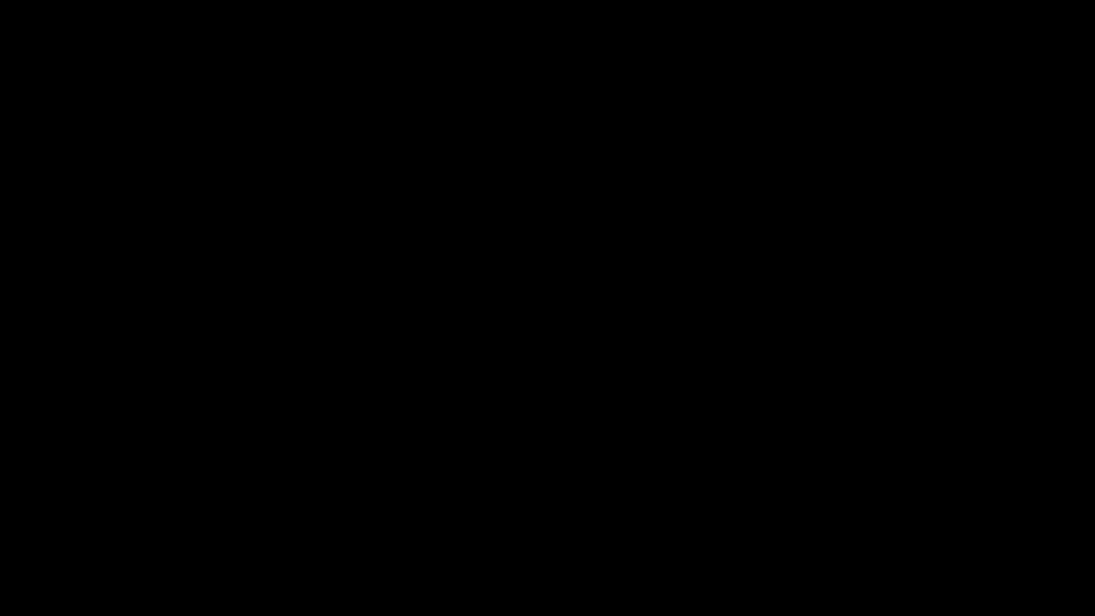